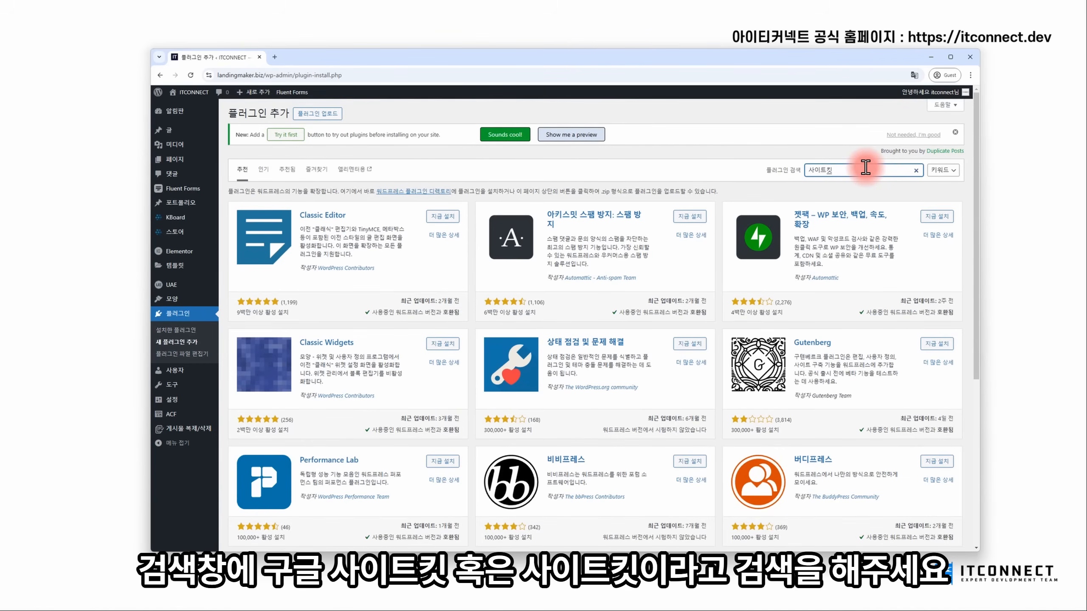
# - Find, install and activate the Site Kit by Google plugin
pyautogui.click(938, 137)
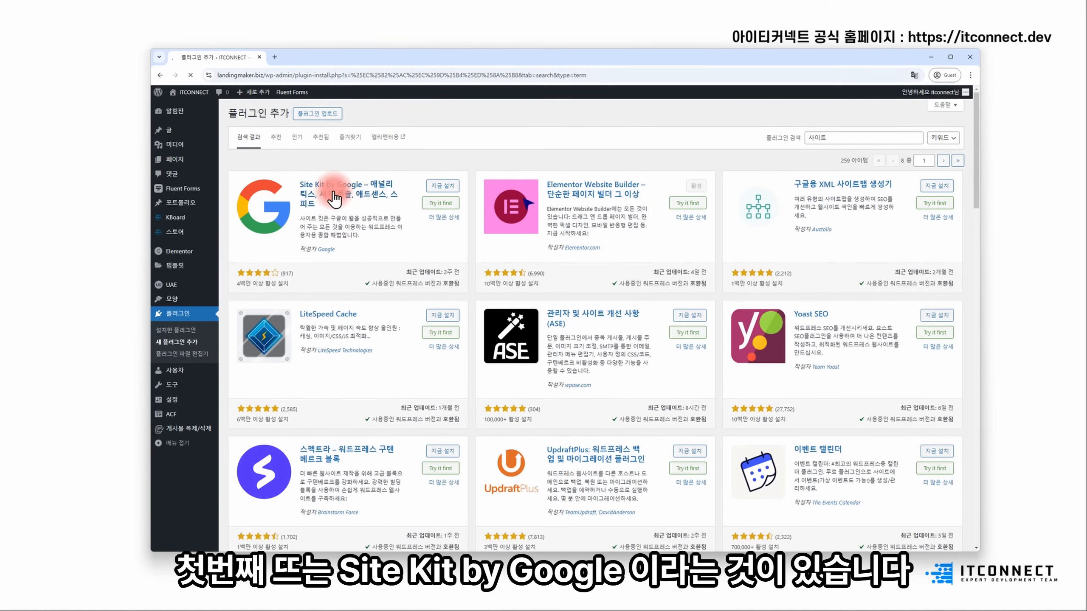
pyautogui.click(433, 191)
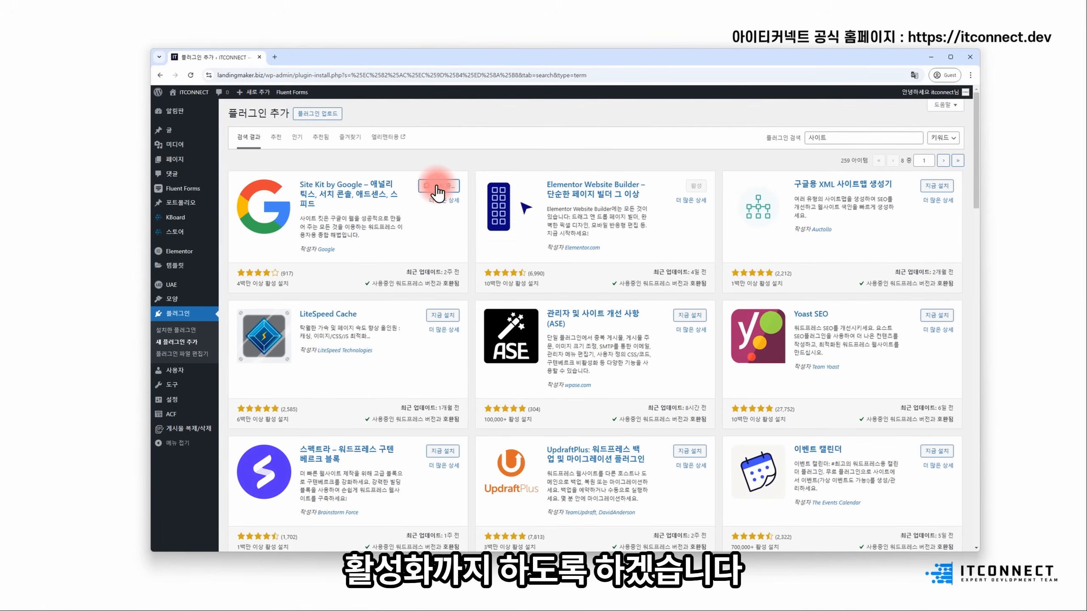
pyautogui.click(437, 187)
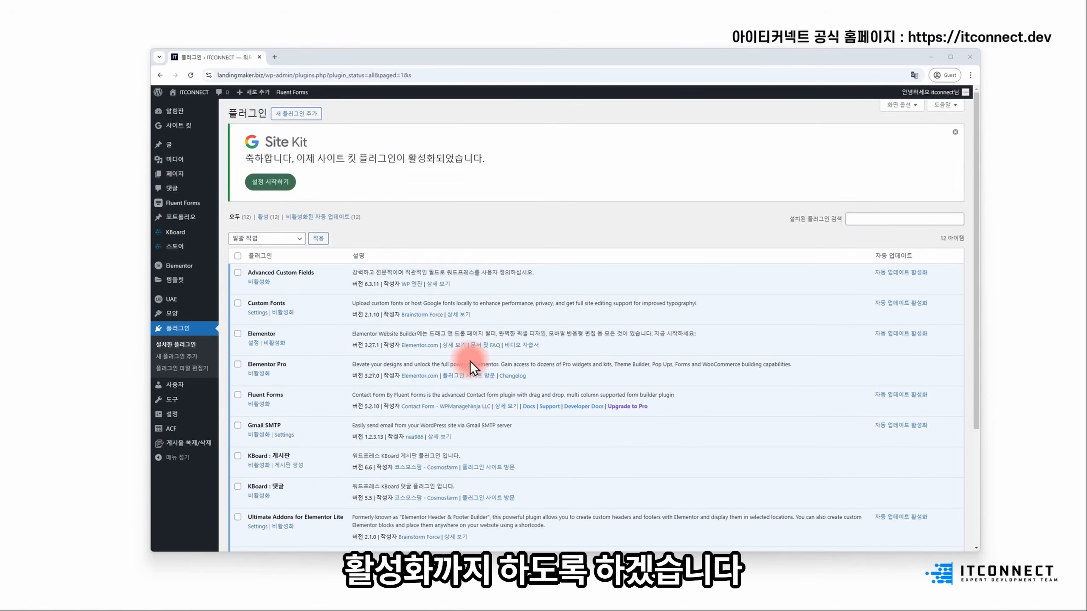
# - Start Site Kit setup with Google Analytics opted in and begin Google sign-in
pyautogui.click(274, 182)
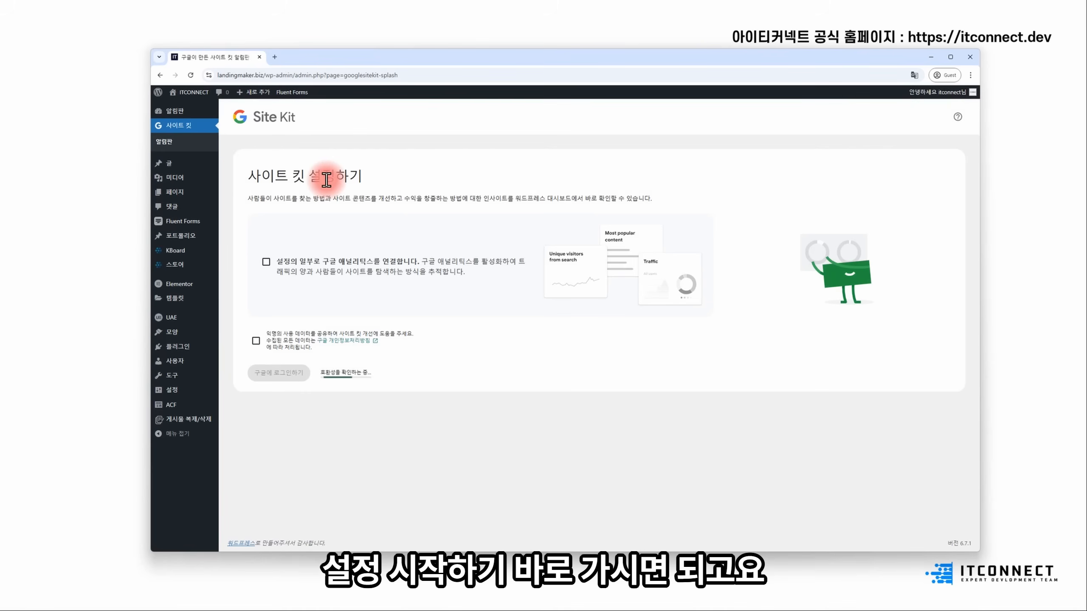
pyautogui.click(326, 261)
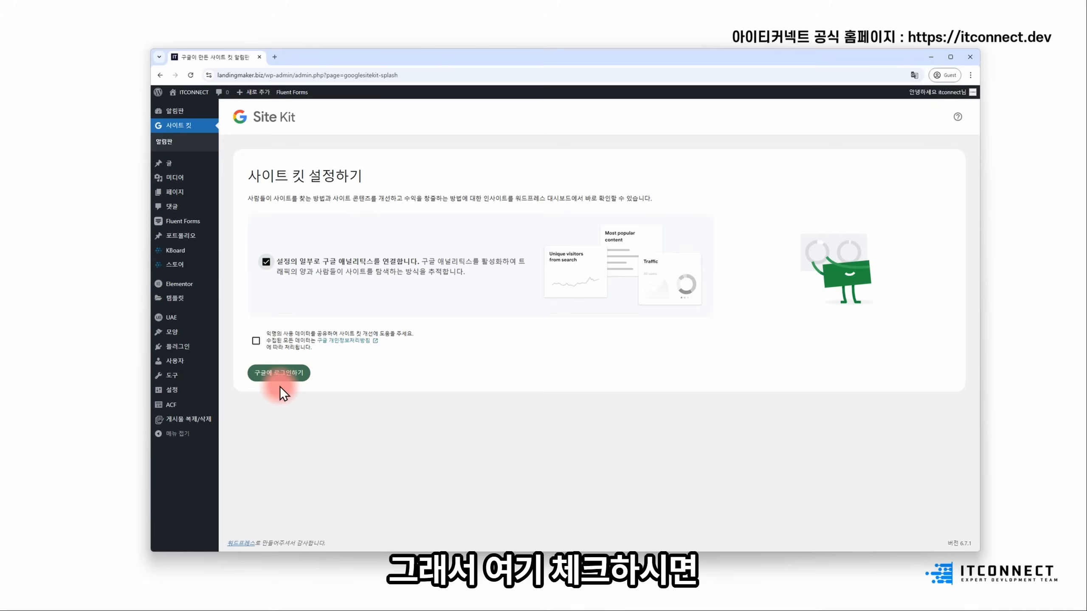
pyautogui.click(279, 375)
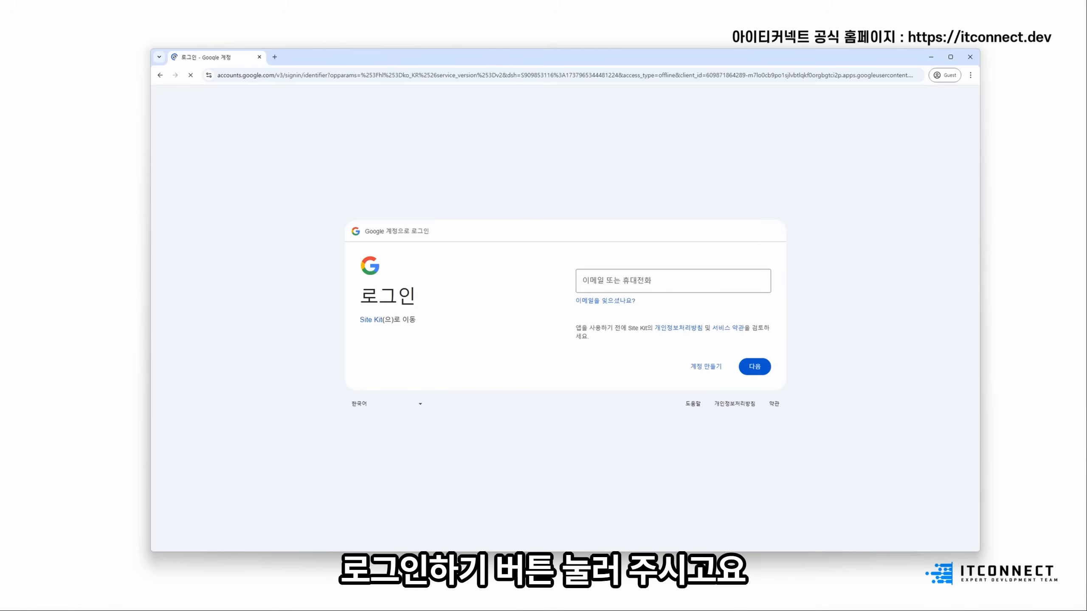
# - Sign in with the site's Google account e-mail and password, then approve both Site Kit consent screens
pyautogui.click(744, 272)
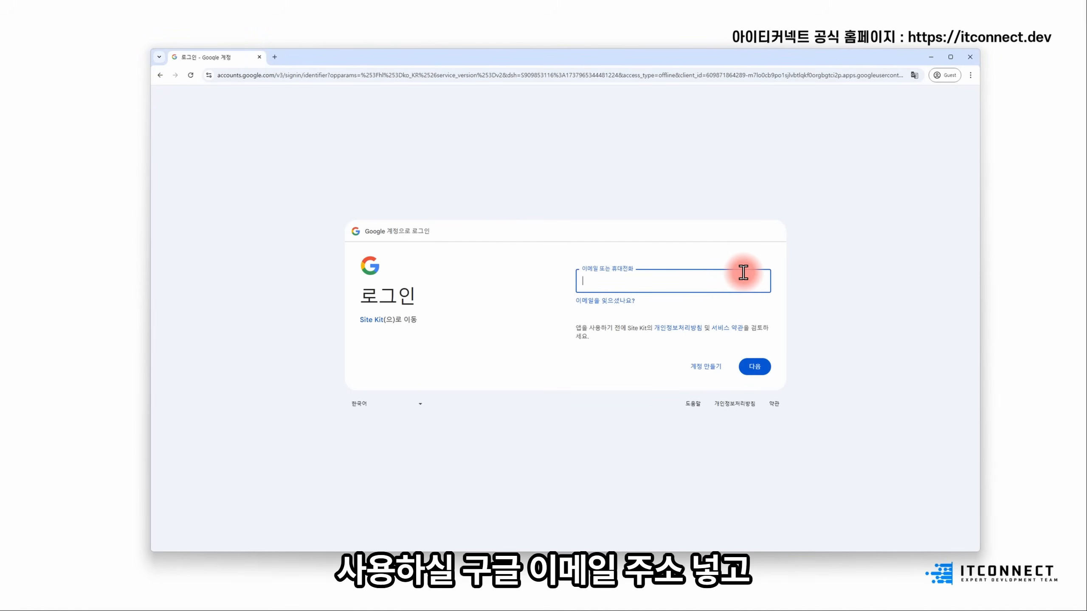
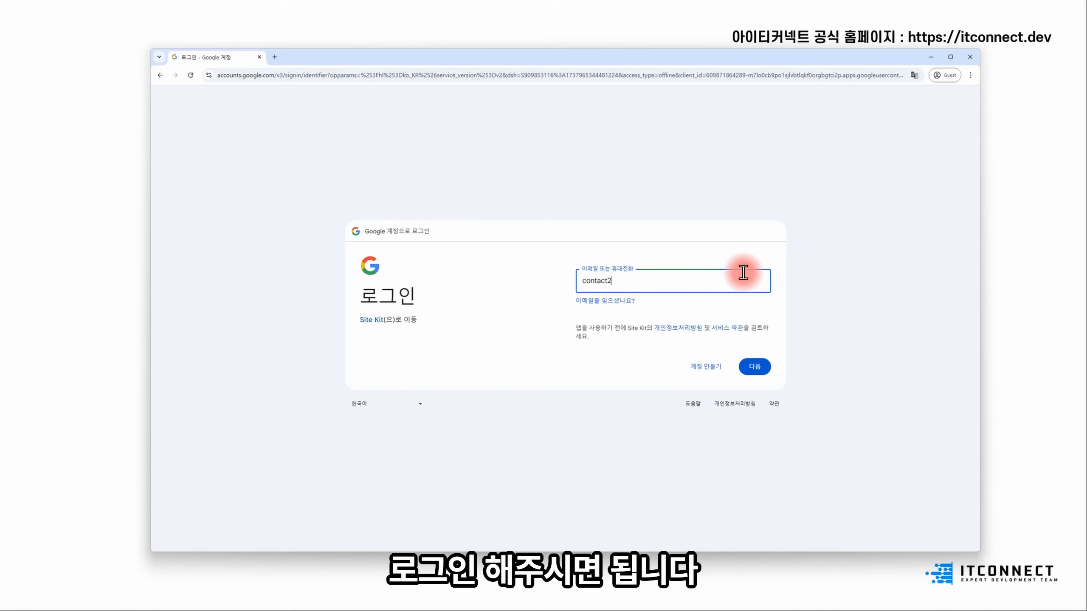
pyautogui.press('Return')
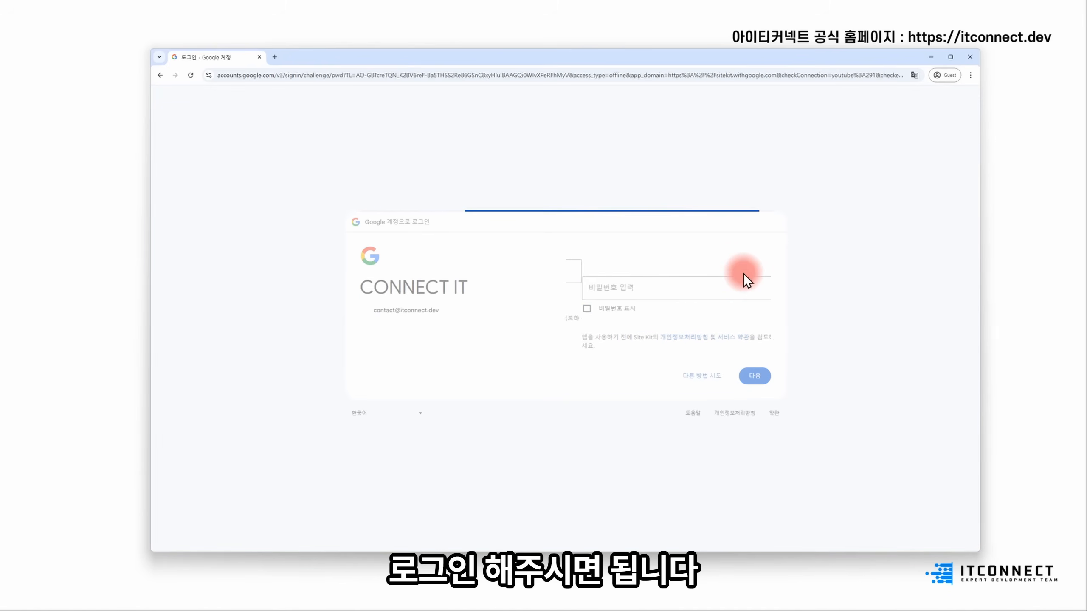
pyautogui.press('Return')
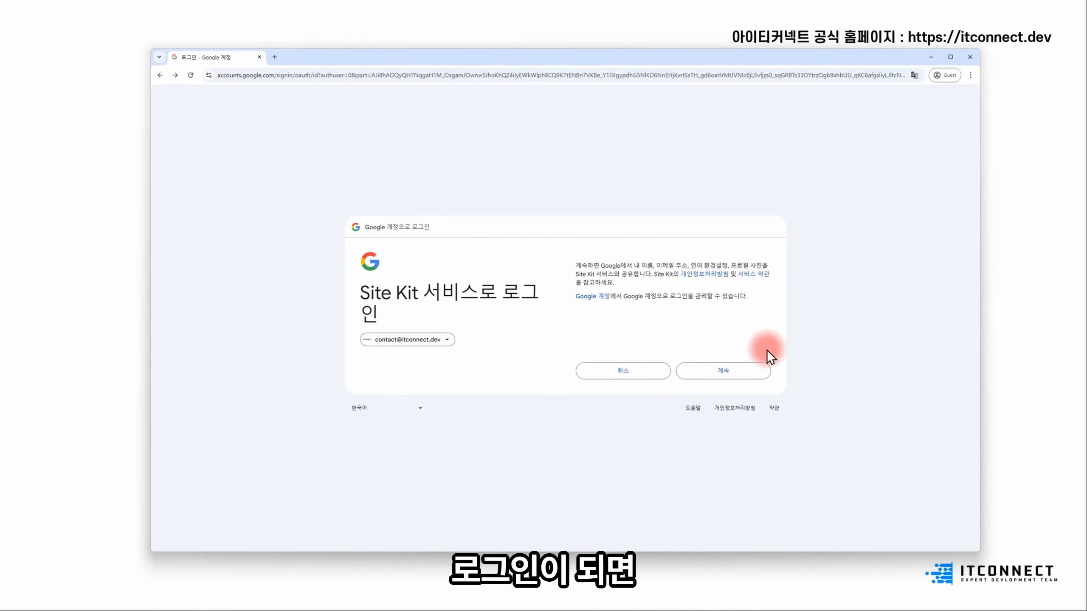
pyautogui.click(724, 371)
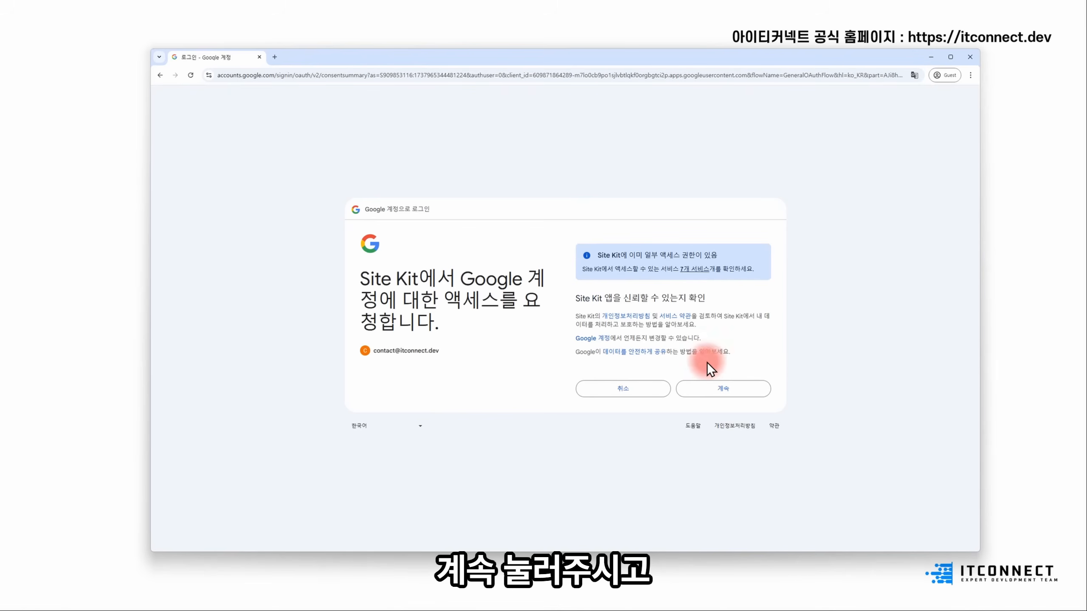
pyautogui.click(742, 389)
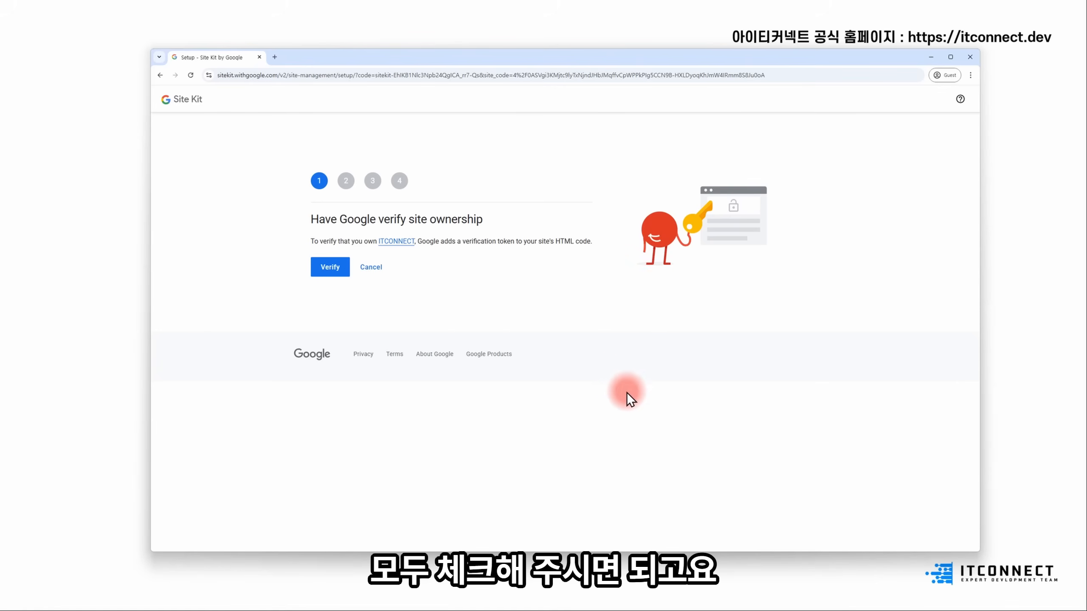
# - Verify ownership, allow dashboard metrics, add the site to Search Console, then proceed to Analytics setup
pyautogui.click(332, 269)
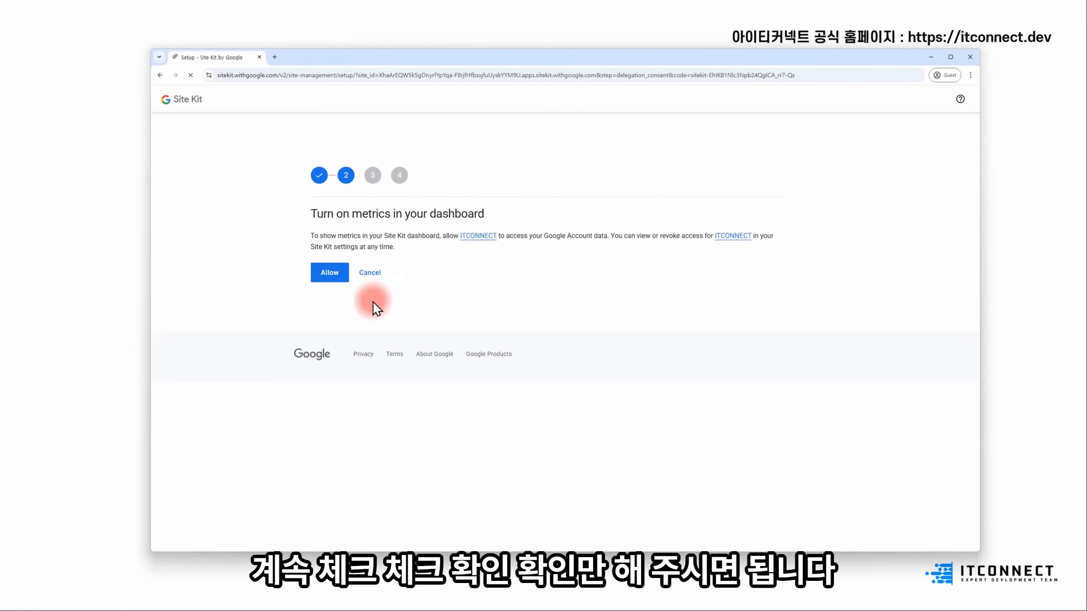
pyautogui.click(330, 274)
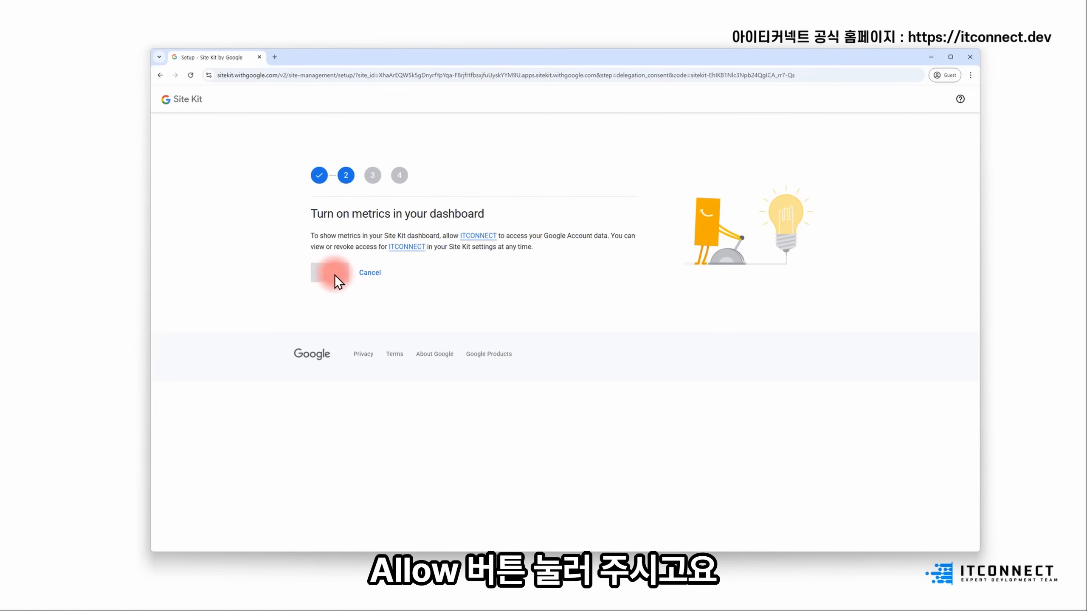
pyautogui.click(337, 272)
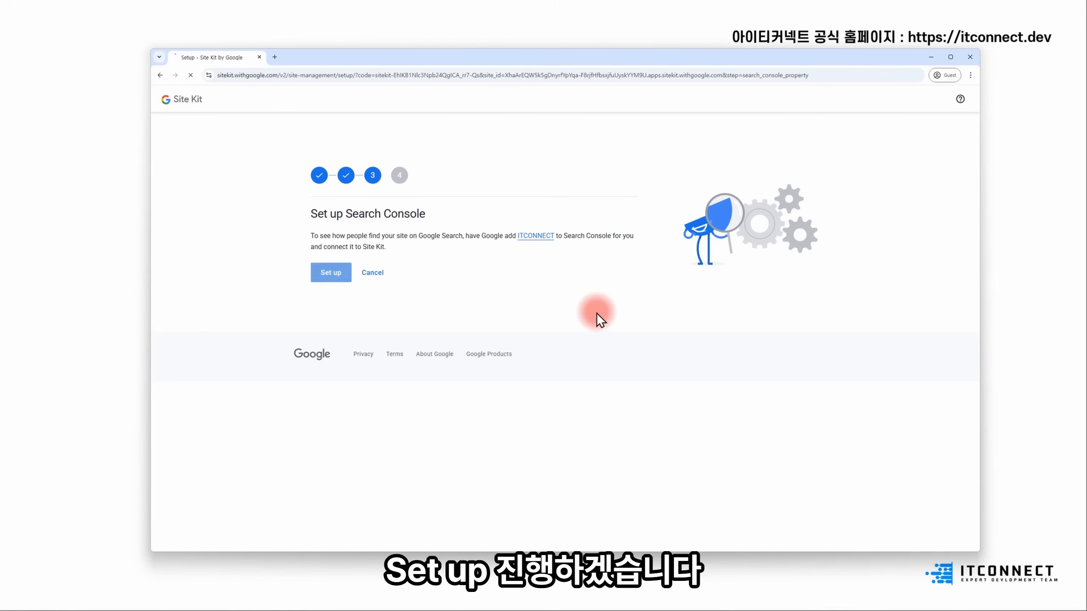
pyautogui.click(338, 271)
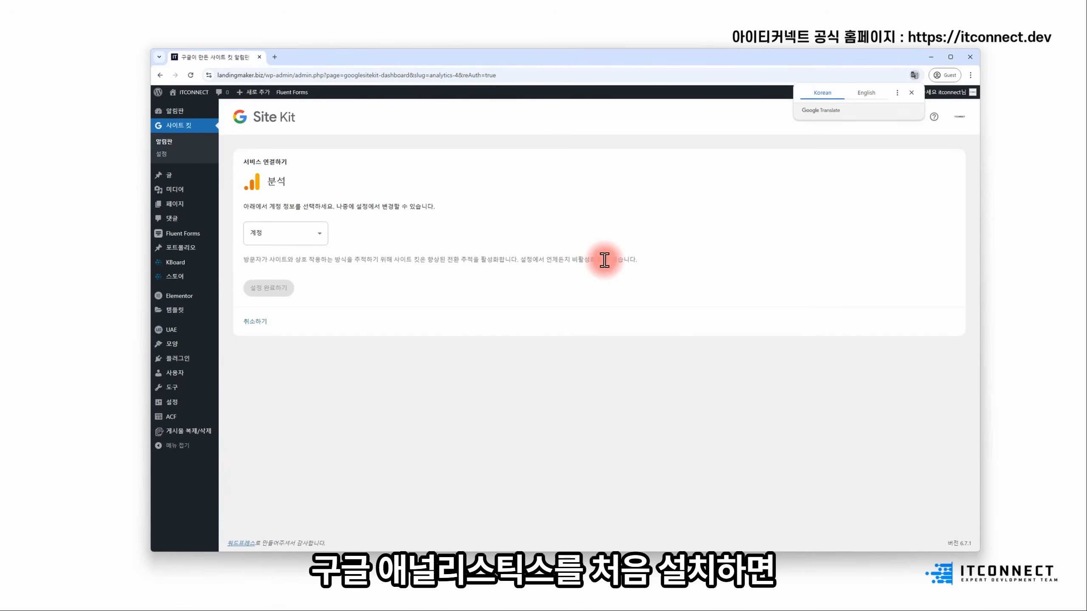
# - Set up a new Analytics account named '테스트 계정' for landingmaker.biz
pyautogui.click(324, 243)
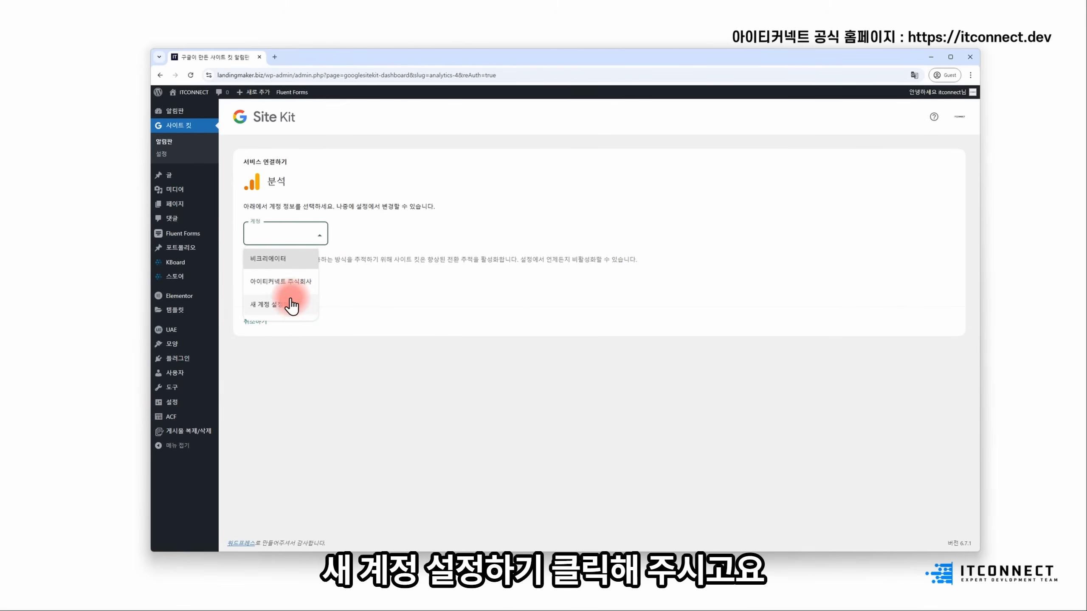
pyautogui.click(298, 305)
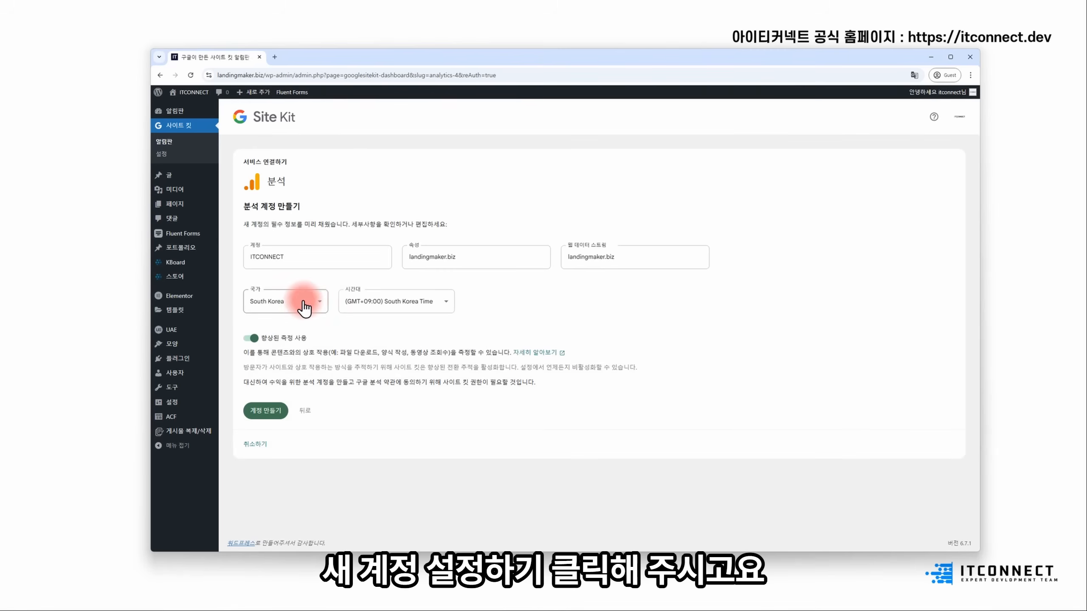
pyautogui.write('테스트 계정')
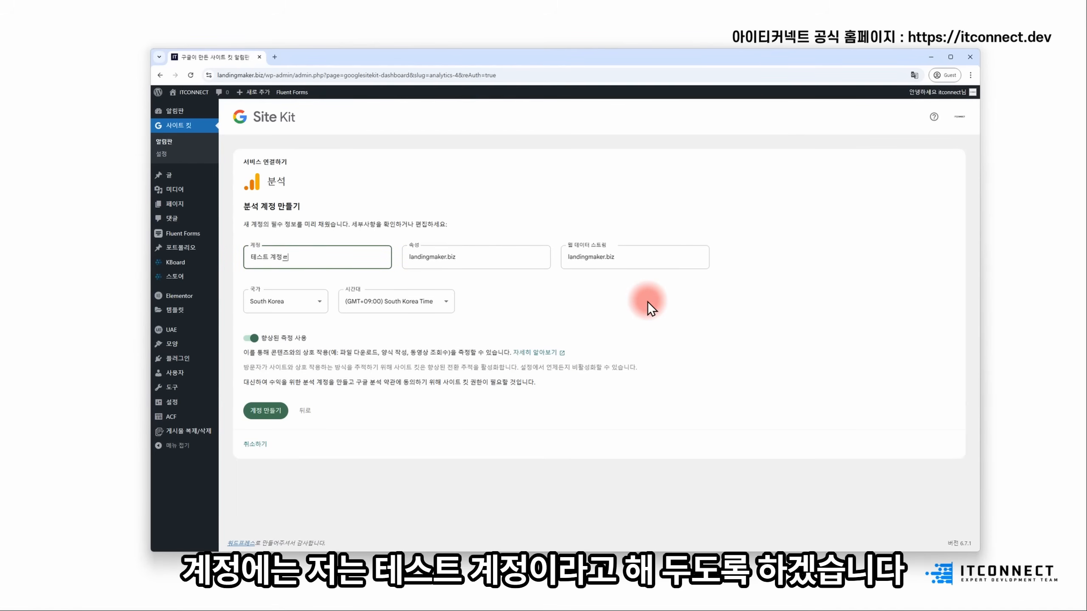
pyautogui.moveTo(290, 256); pyautogui.dragTo(216, 259)
pyautogui.click(267, 412)
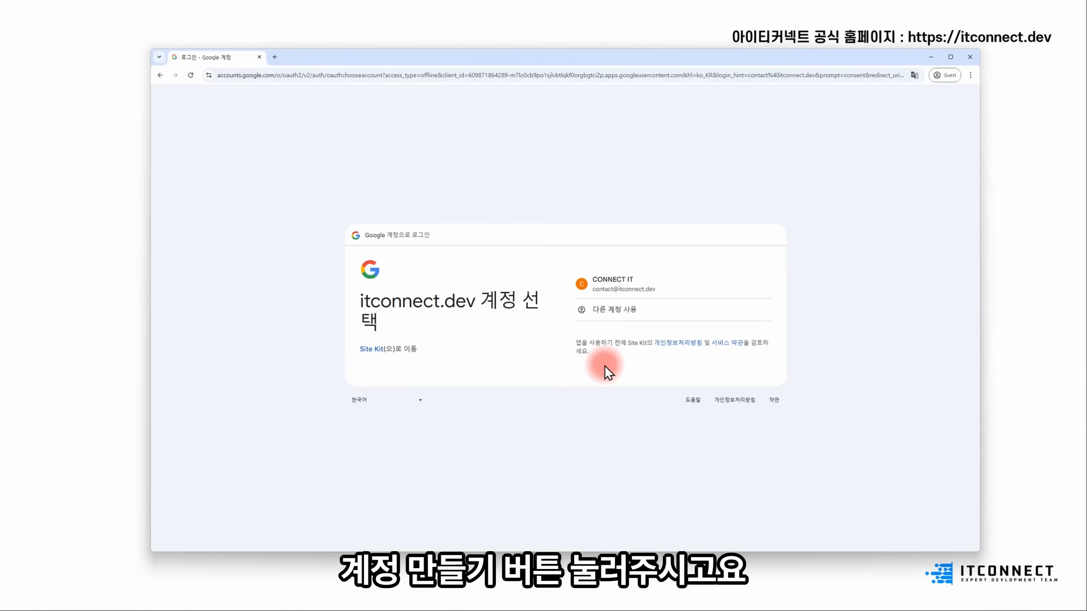
# - Pick the site's Google account and approve Site Kit's additional Analytics access
pyautogui.click(649, 285)
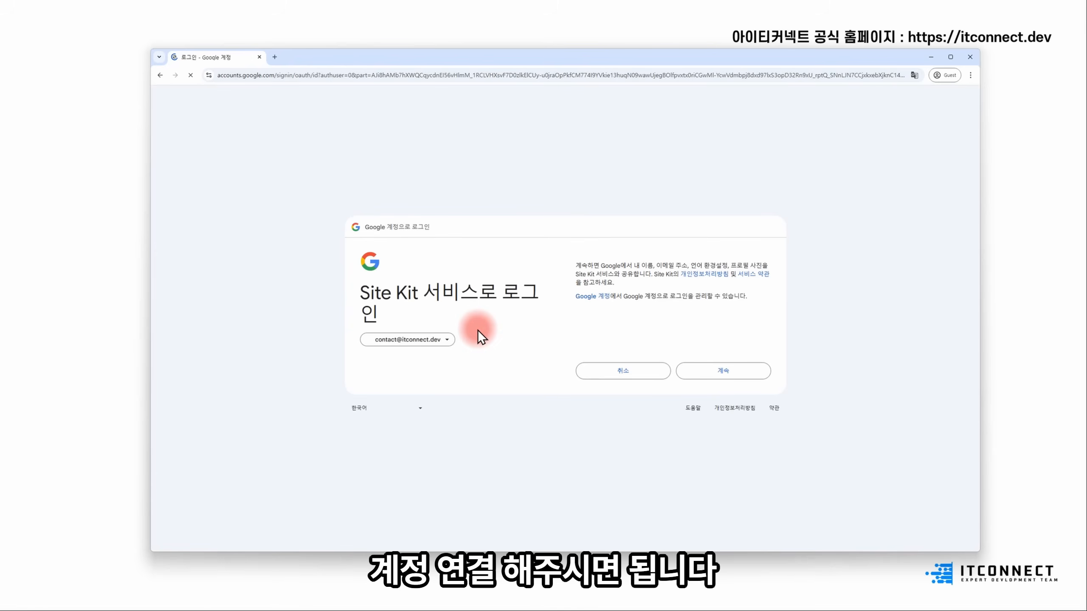
pyautogui.click(722, 373)
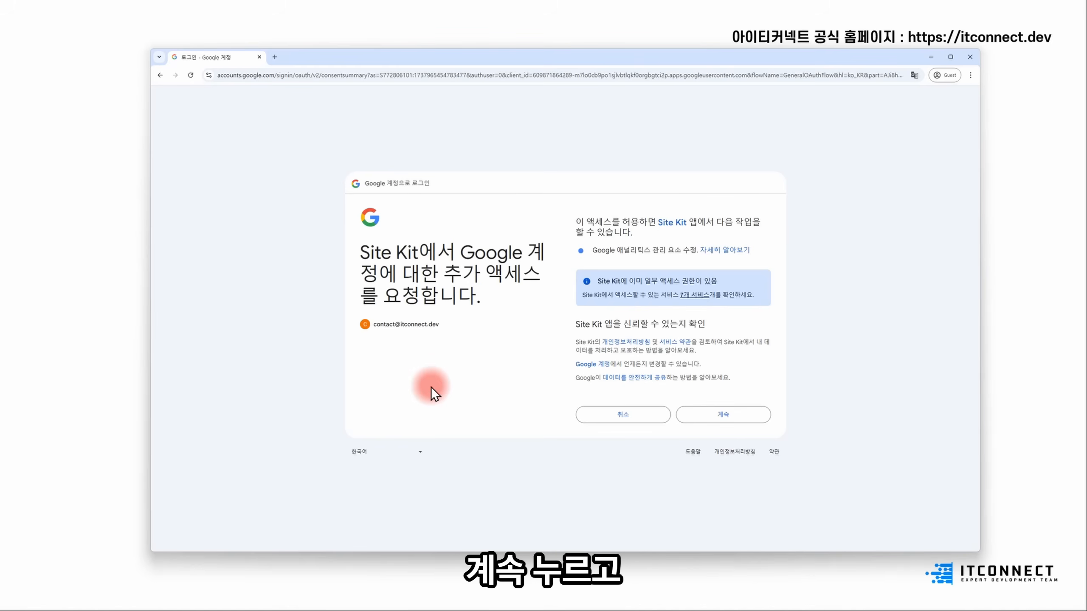
pyautogui.click(737, 417)
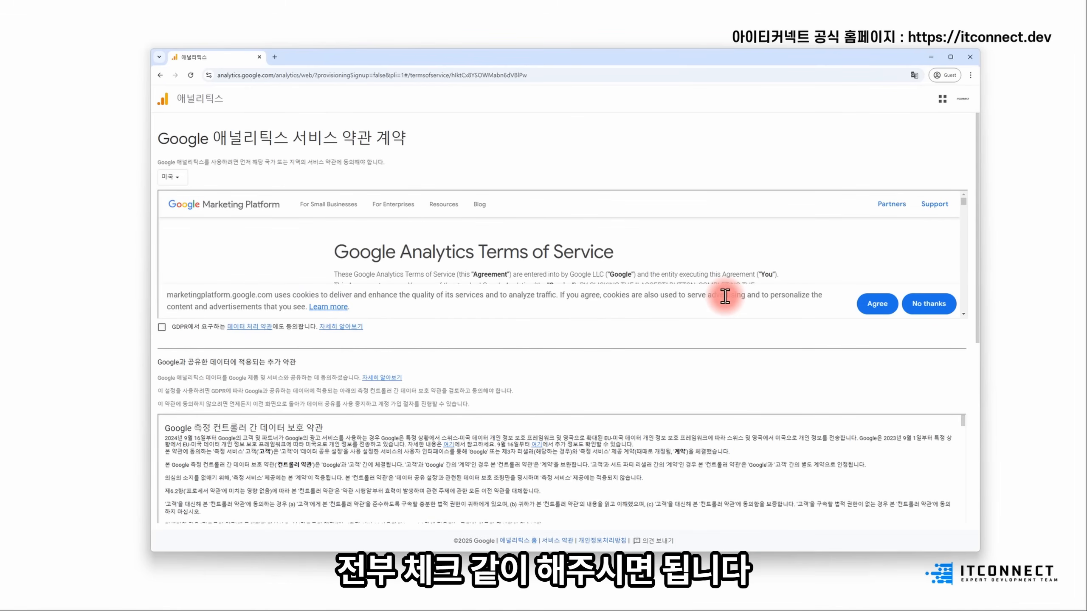
# - Set the terms country to 대한민국, accept the cookie notice, and agree to the GDPR processing terms
pyautogui.click(174, 179)
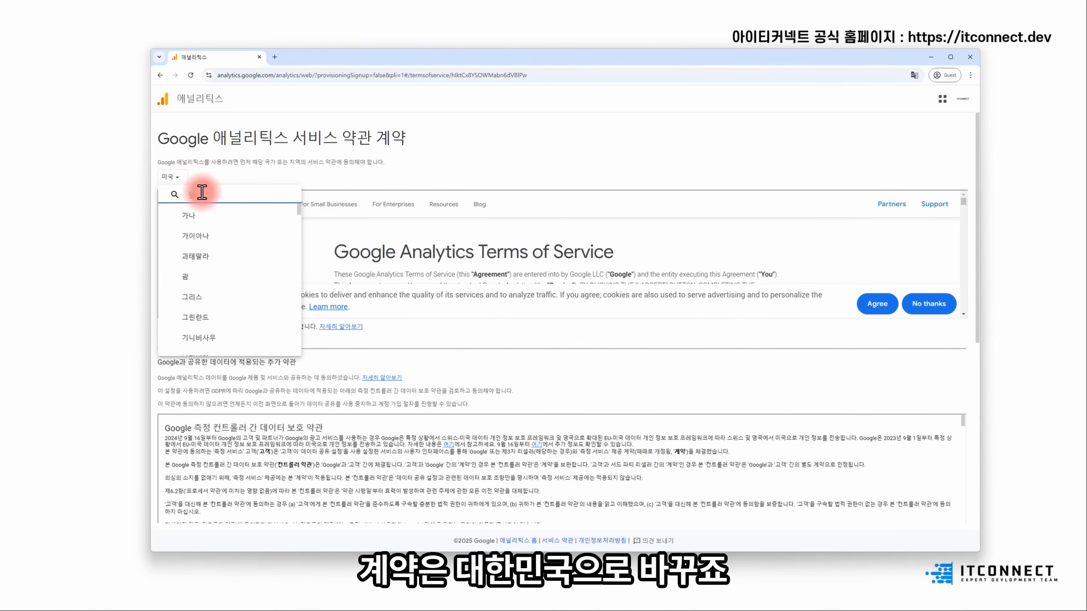
pyautogui.write('대한민국')
pyautogui.click(204, 214)
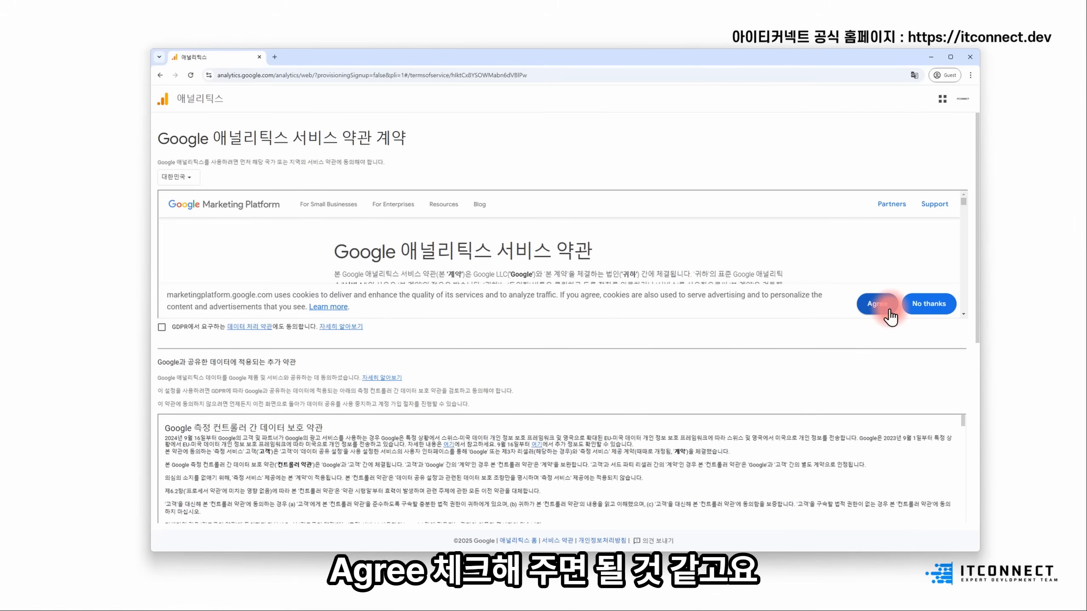
pyautogui.click(876, 304)
pyautogui.click(162, 327)
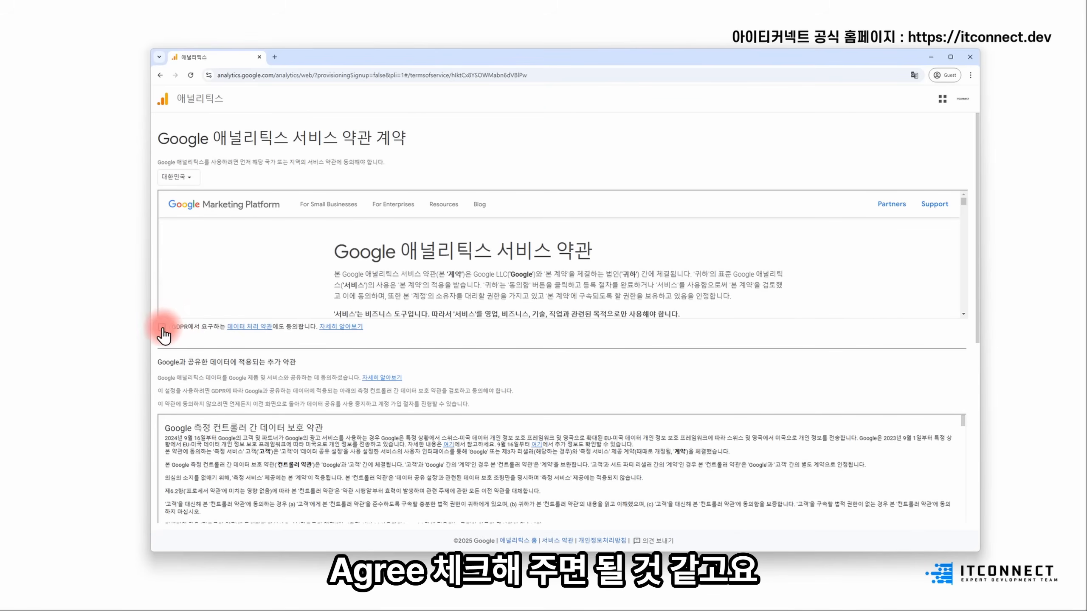
# - Agree to the data protection terms, leave Google products sharing off, and accept the Analytics terms
pyautogui.scroll(-5, 553, 319)
pyautogui.scroll(-3, 234, 413)
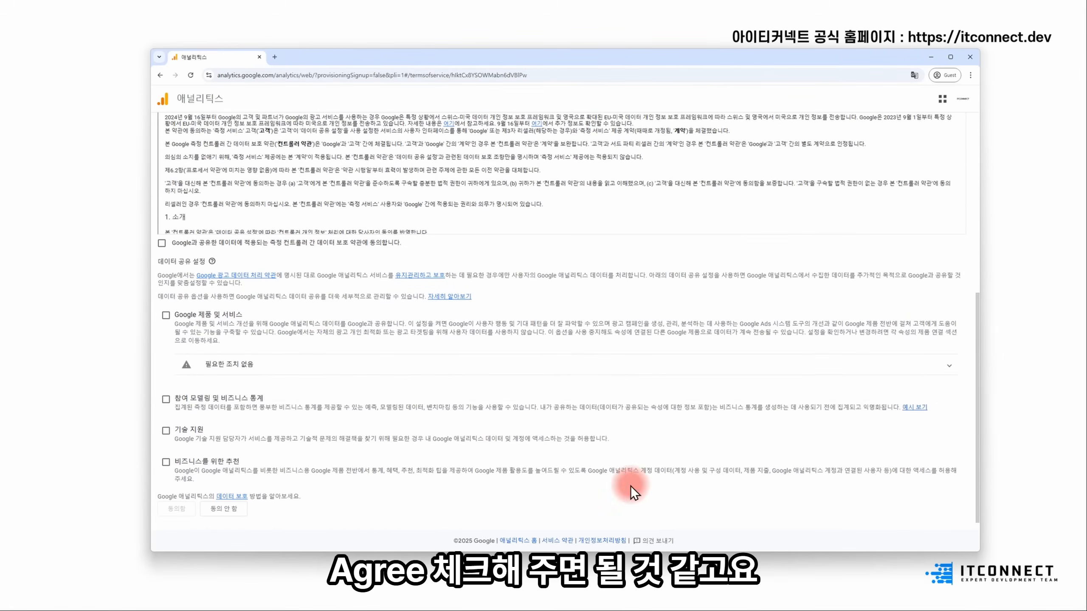
pyautogui.click(205, 242)
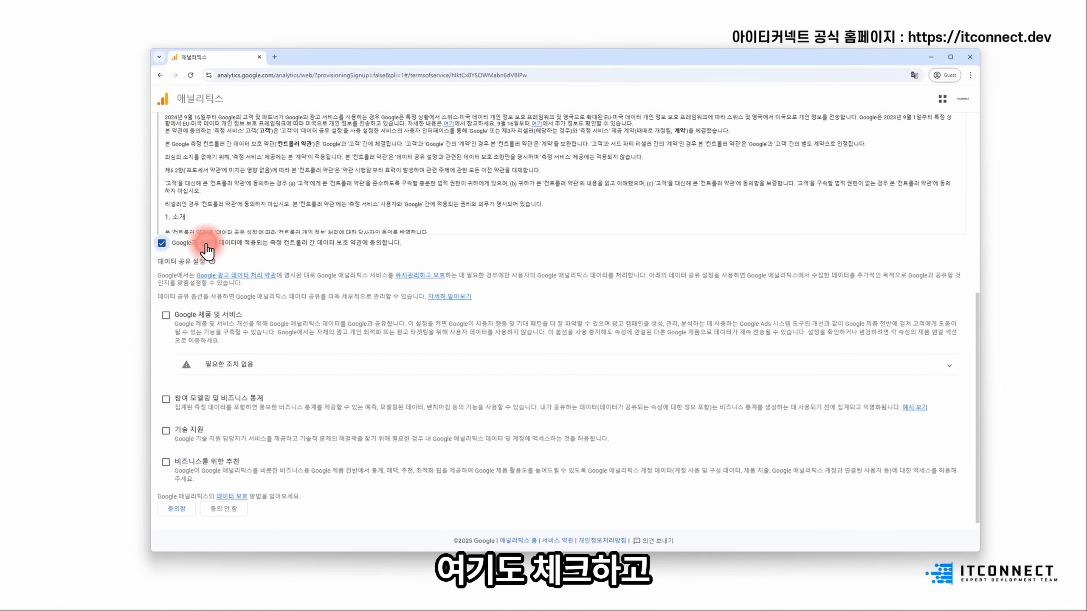
pyautogui.click(166, 315)
pyautogui.click(166, 315)
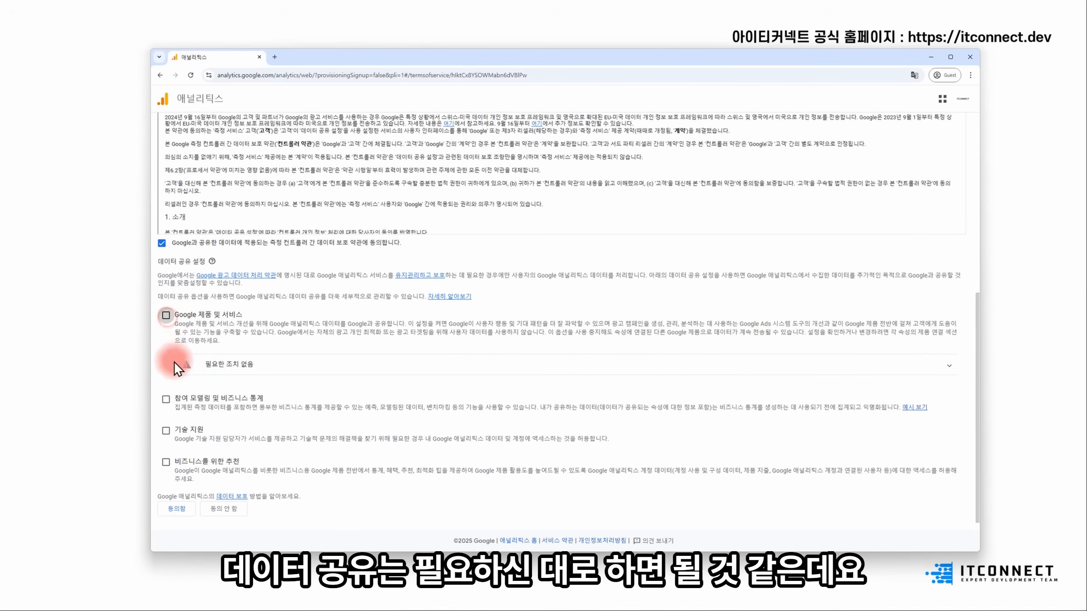
pyautogui.click(176, 509)
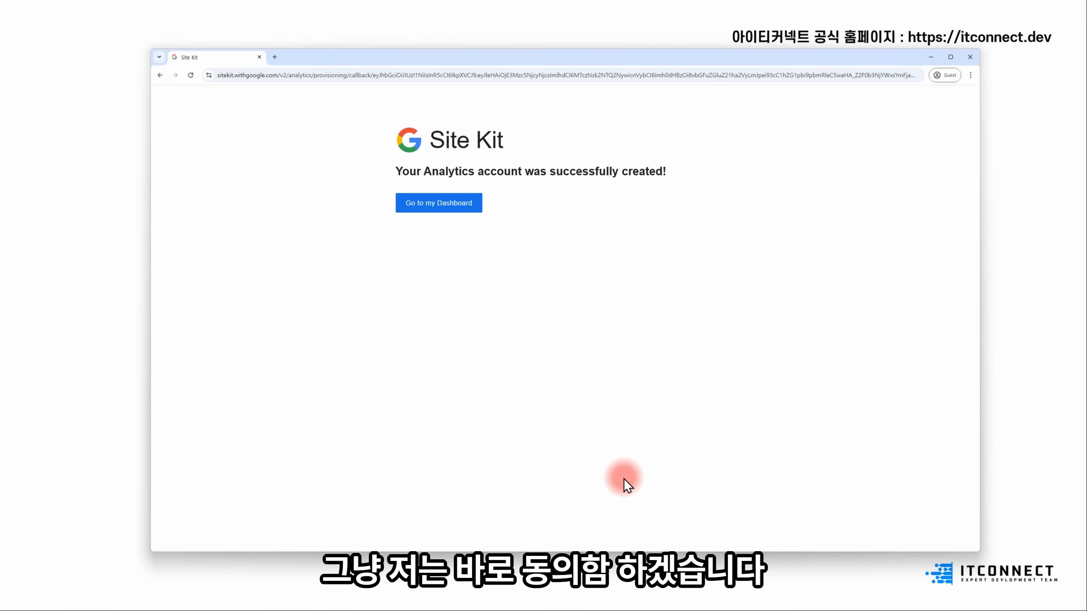
# - Go to the Site Kit dashboard and dismiss the congratulations and data-collecting notices
pyautogui.click(437, 205)
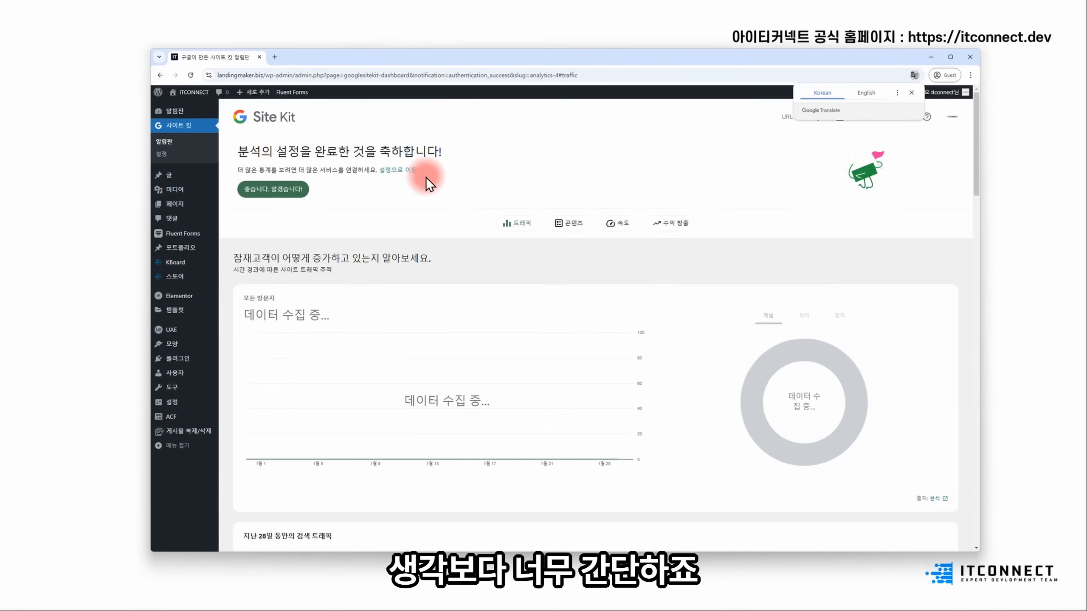
pyautogui.click(295, 193)
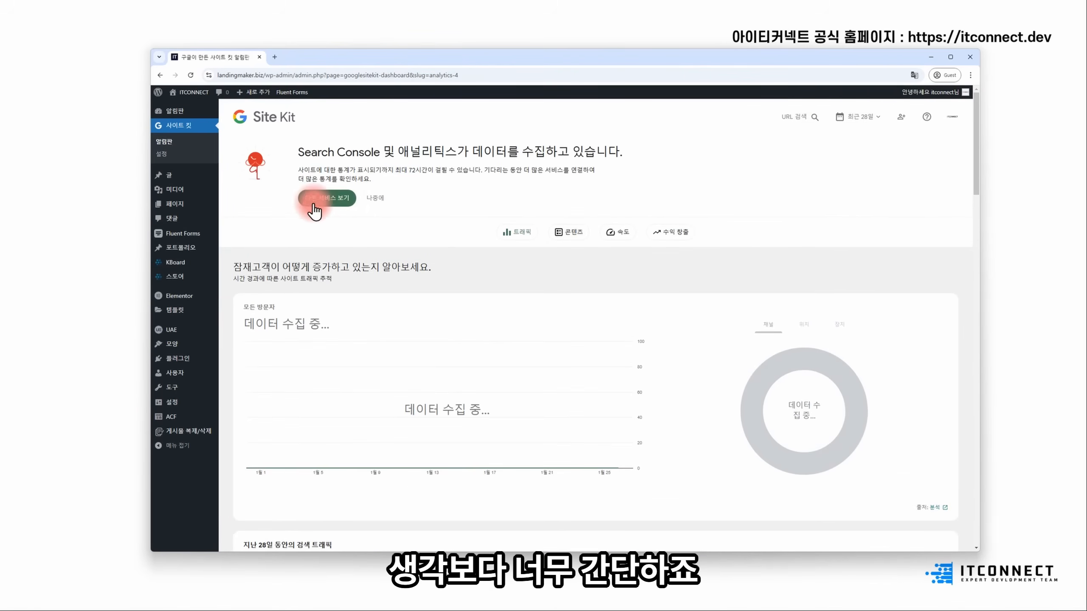
pyautogui.click(368, 201)
# - Scroll through the dashboard and open the '출처: 분석' Analytics report in a new tab
pyautogui.scroll(-1, 655, 211)
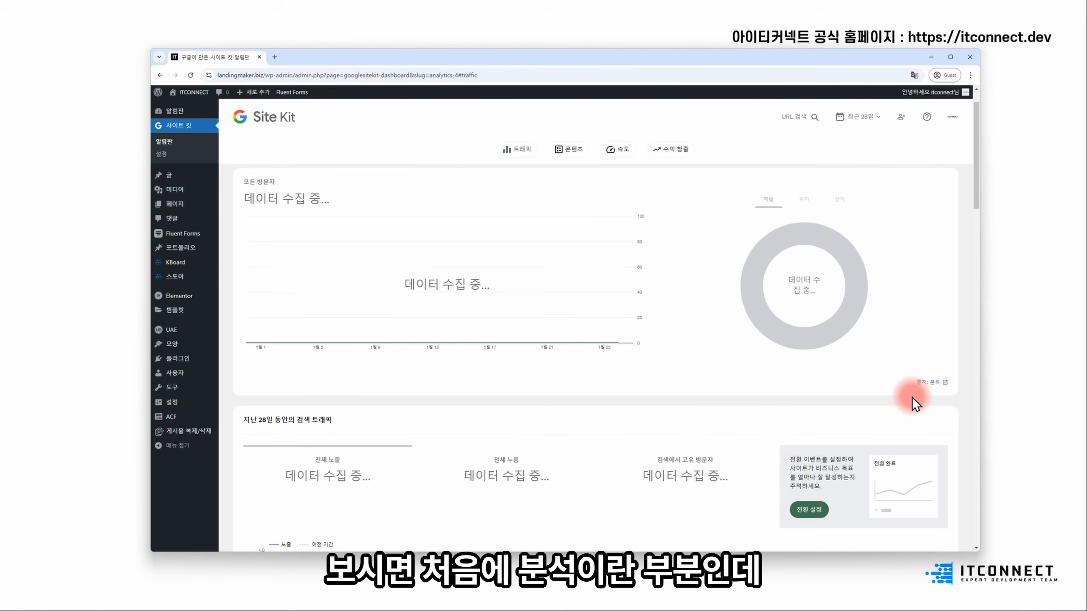
pyautogui.scroll(-1, 895, 388)
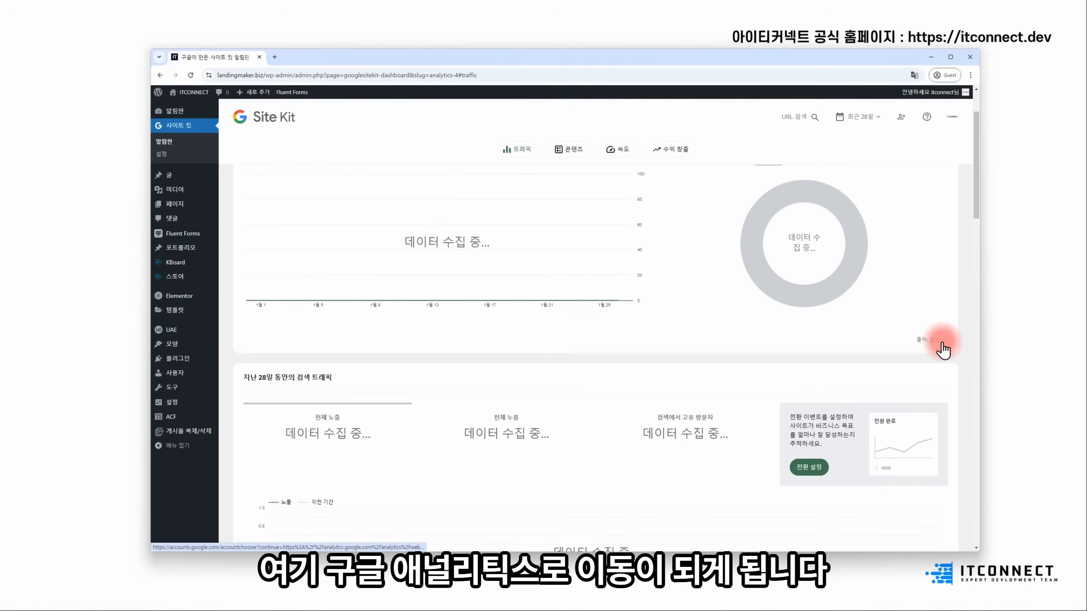
pyautogui.scroll(-5, 776, 301)
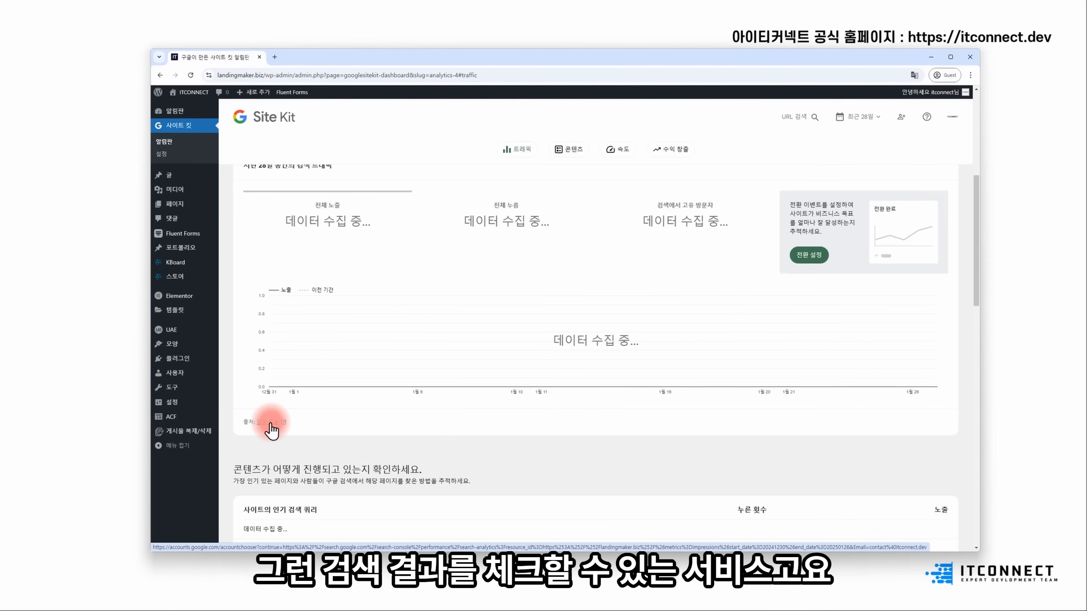
pyautogui.scroll(-5, 288, 423)
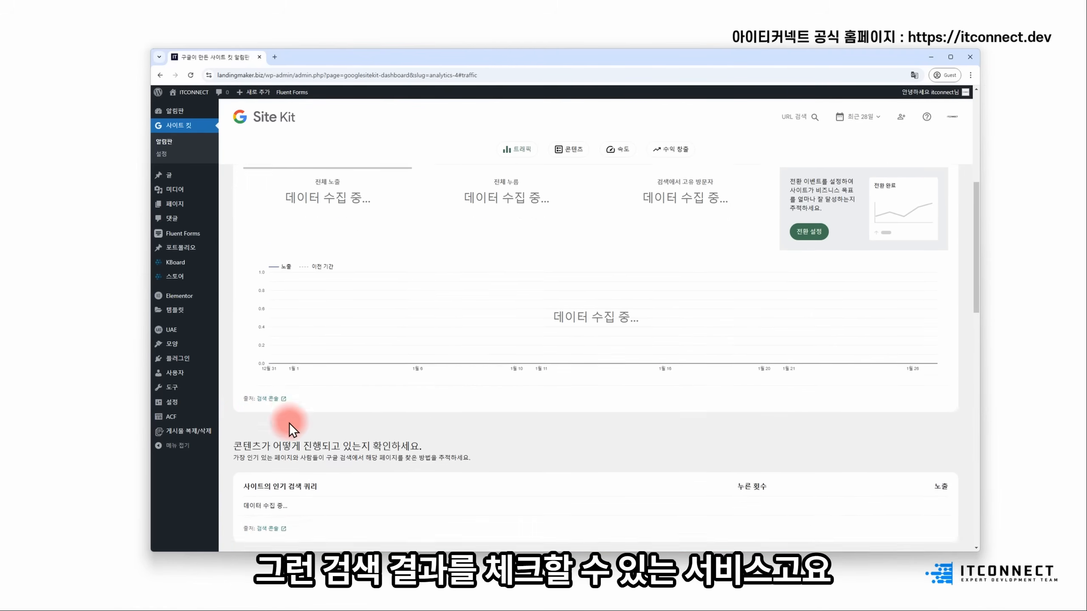
pyautogui.scroll(-3, 278, 301)
pyautogui.scroll(-8, 382, 373)
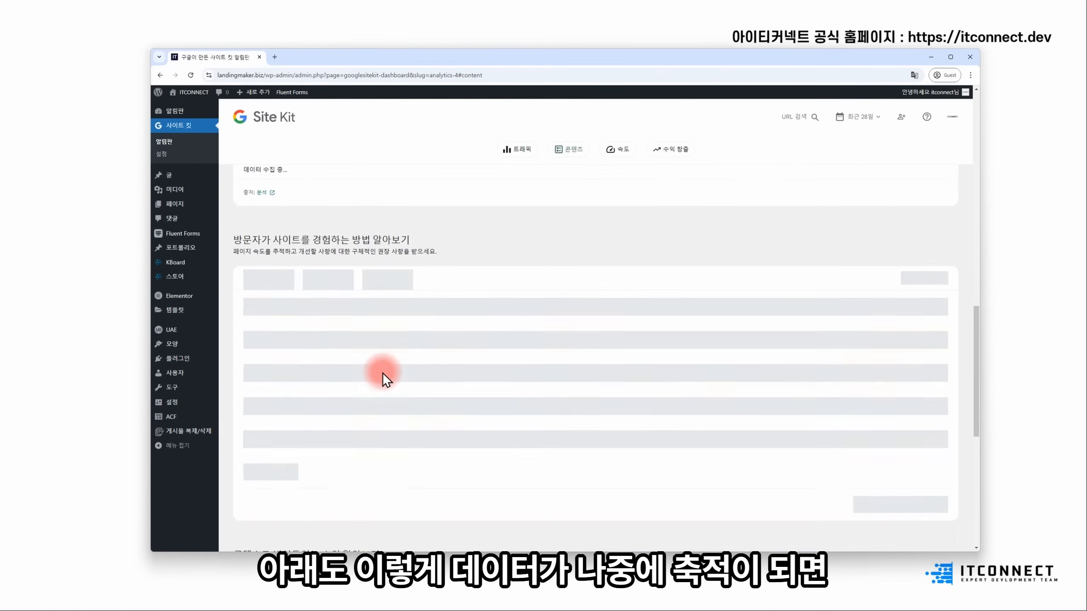
pyautogui.scroll(-4, 399, 390)
pyautogui.scroll(7, 273, 369)
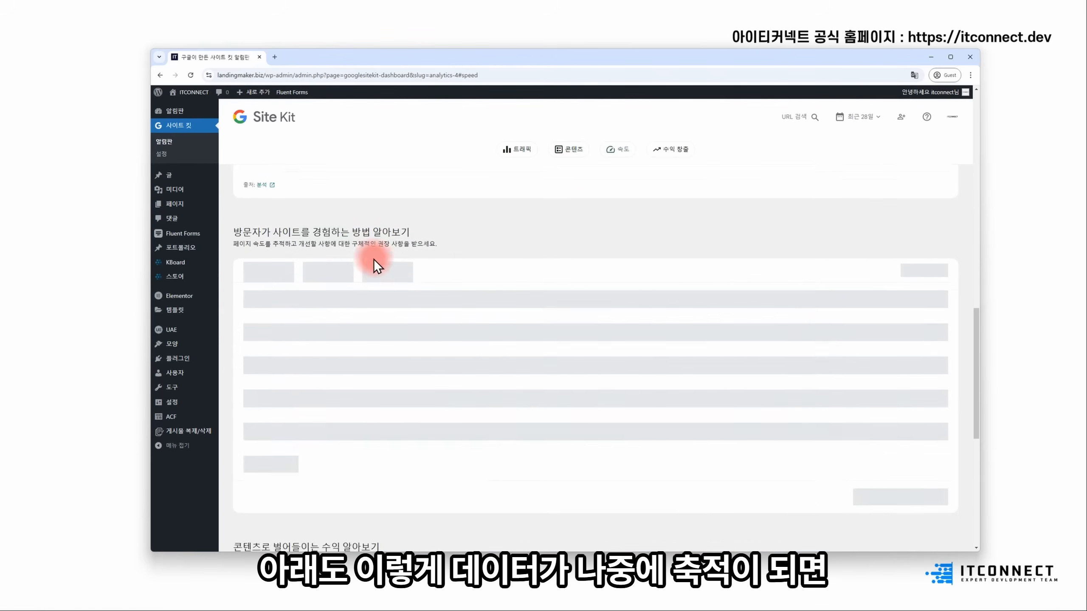
pyautogui.scroll(-10, 480, 382)
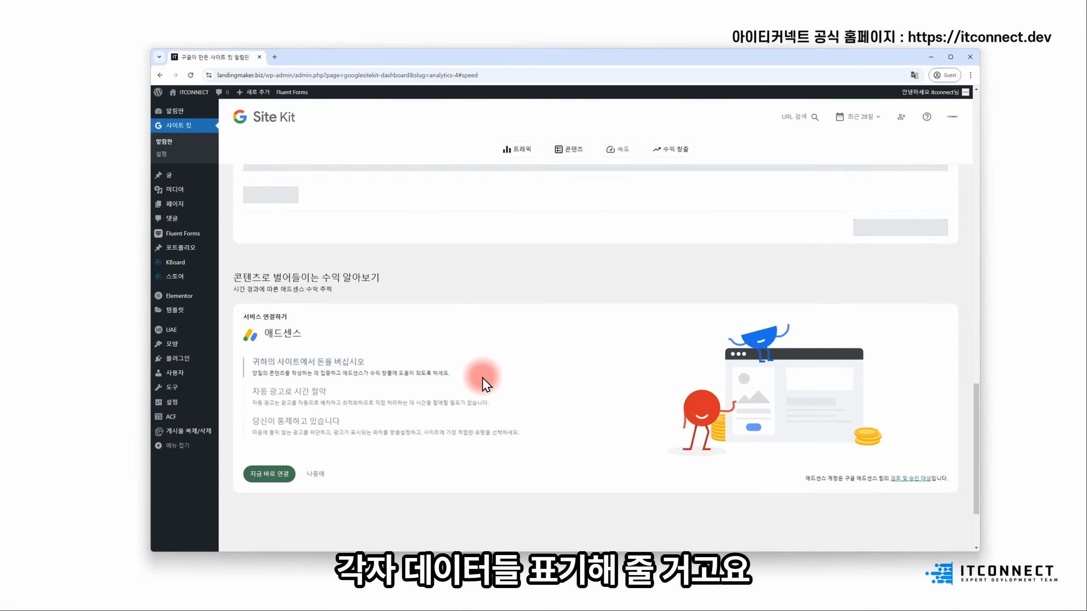
pyautogui.moveTo(262, 228); pyautogui.dragTo(332, 224)
pyautogui.click(340, 227)
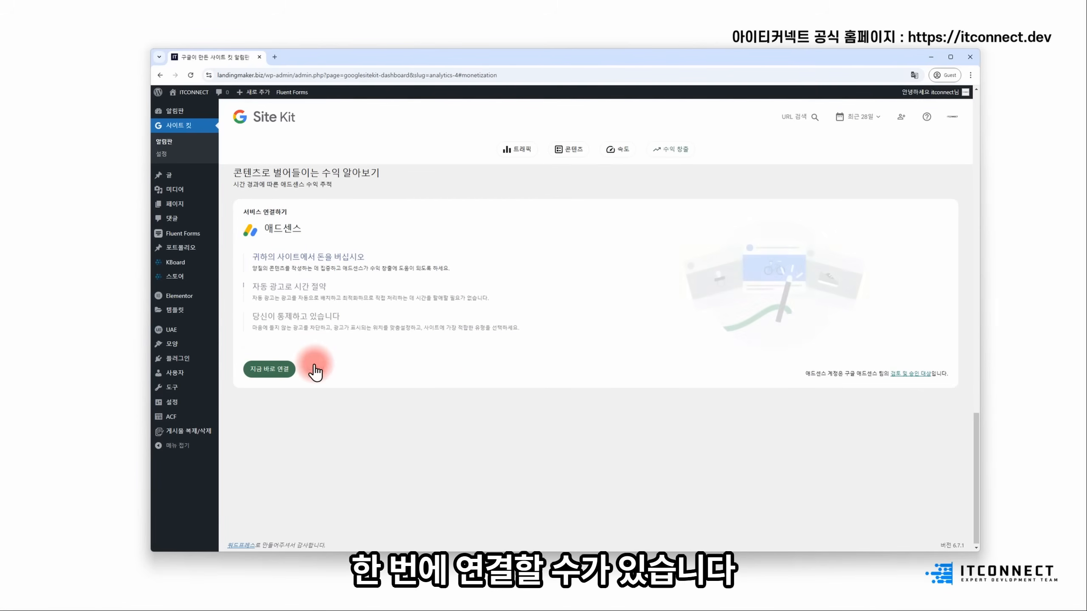
pyautogui.scroll(15, 380, 387)
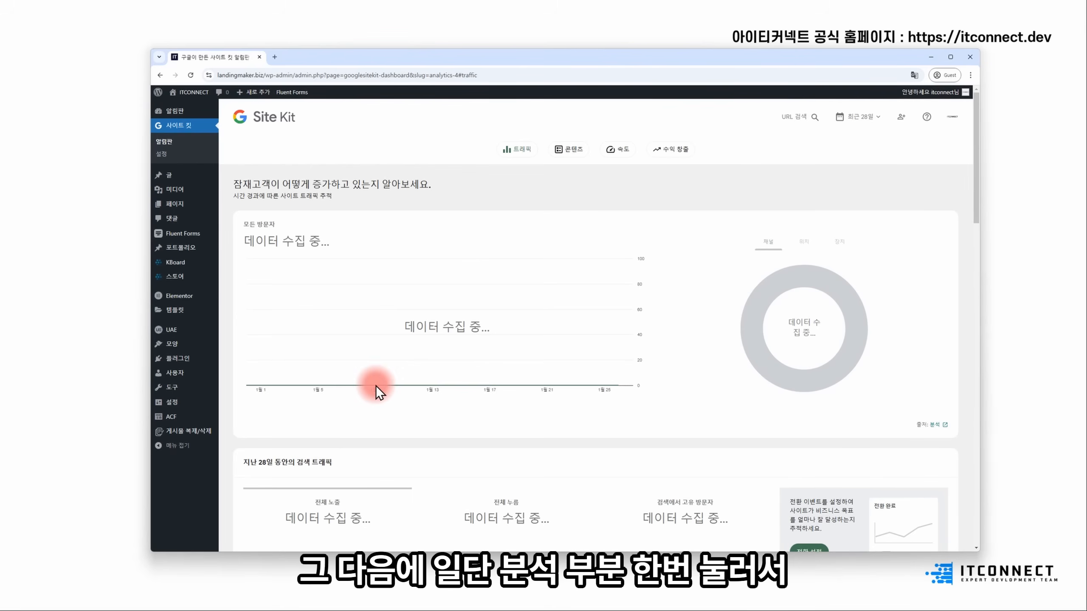
pyautogui.click(936, 426)
# - View the empty Analytics Home overview, then return to the Site Kit dashboard
pyautogui.click(318, 57)
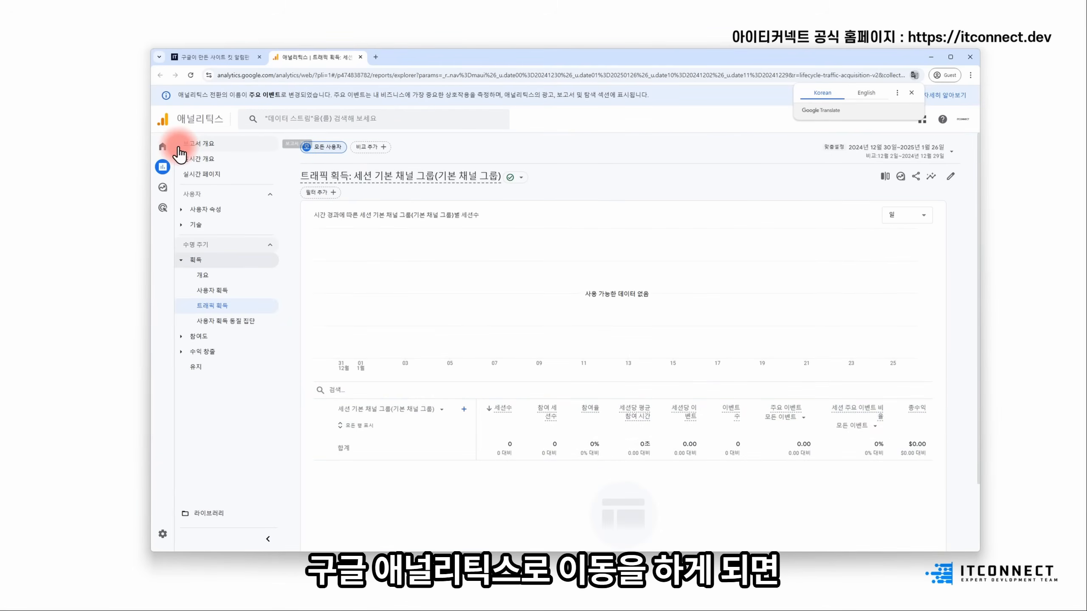
pyautogui.click(165, 146)
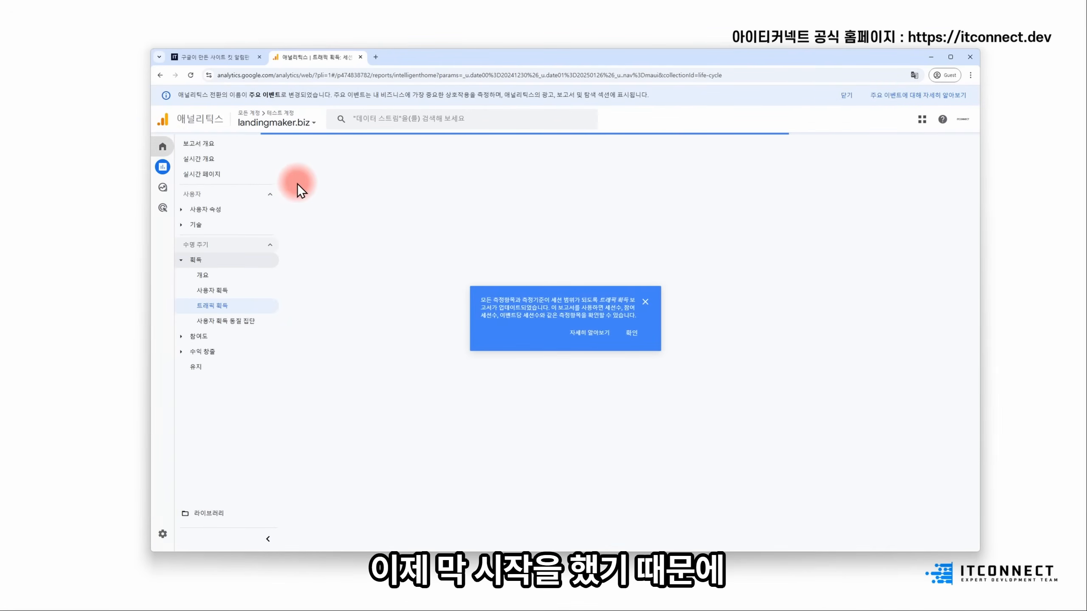
pyautogui.click(649, 302)
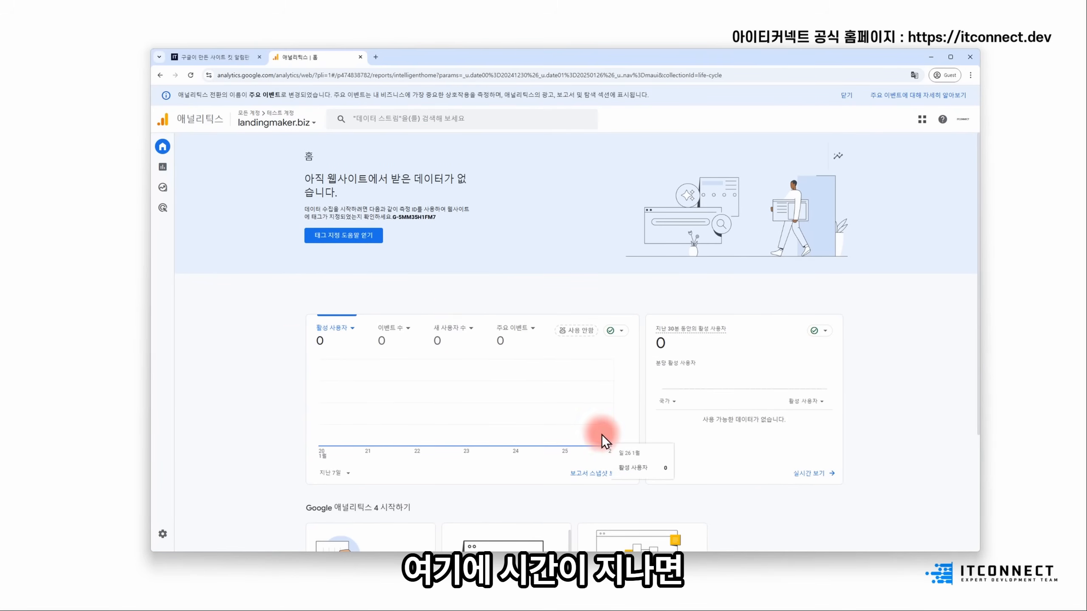
pyautogui.scroll(-2, 481, 302)
pyautogui.scroll(-3, 481, 303)
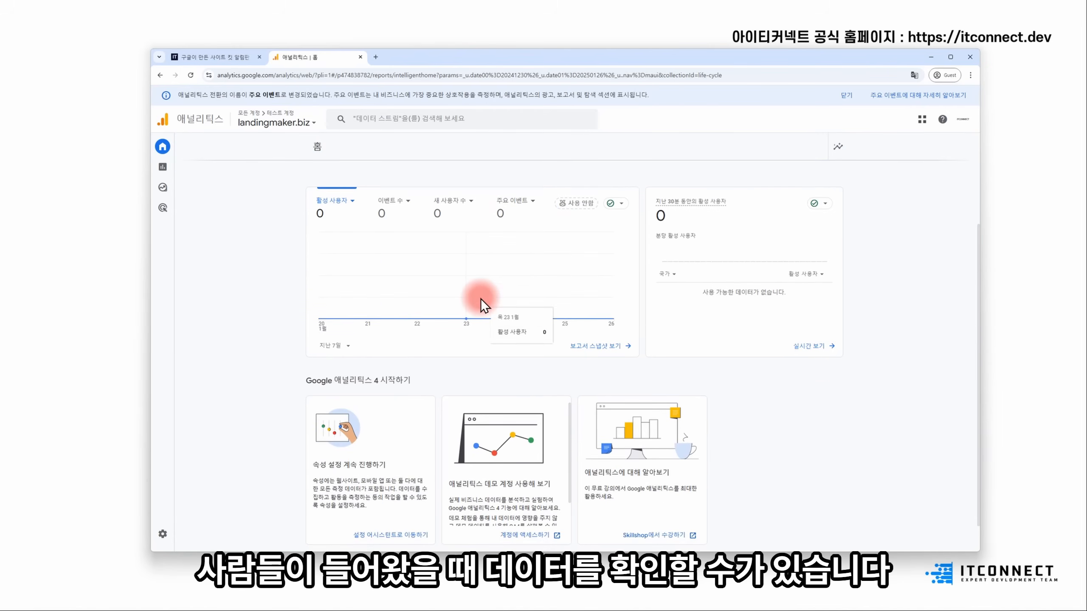
pyautogui.click(234, 60)
pyautogui.scroll(-7, 555, 407)
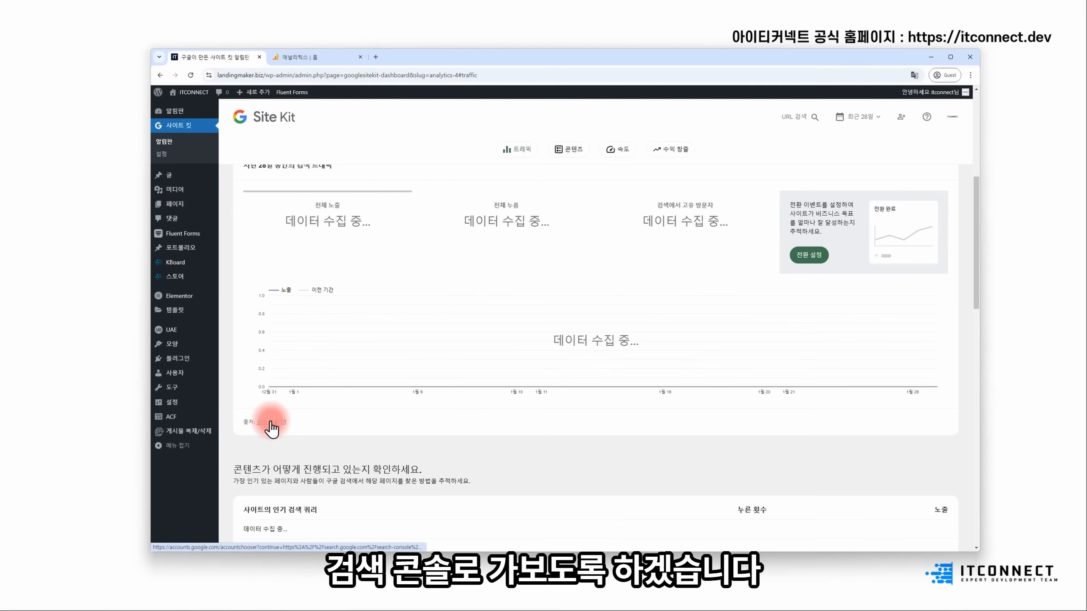
# - Open the '검색 콘솔' report, go to its 개요 page, and start a URL inspection search
pyautogui.click(270, 422)
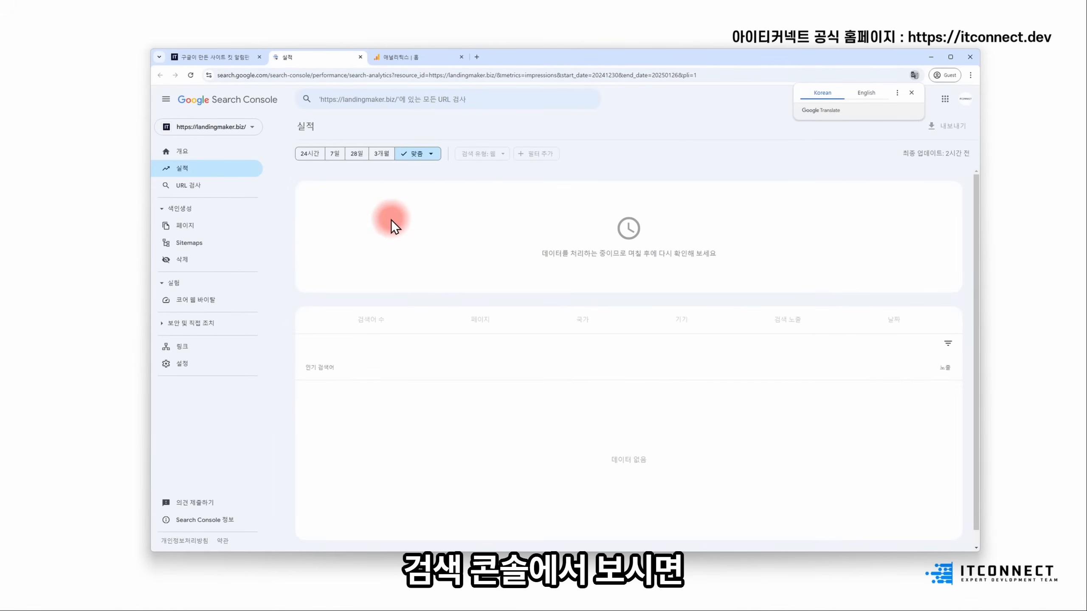
pyautogui.click(192, 154)
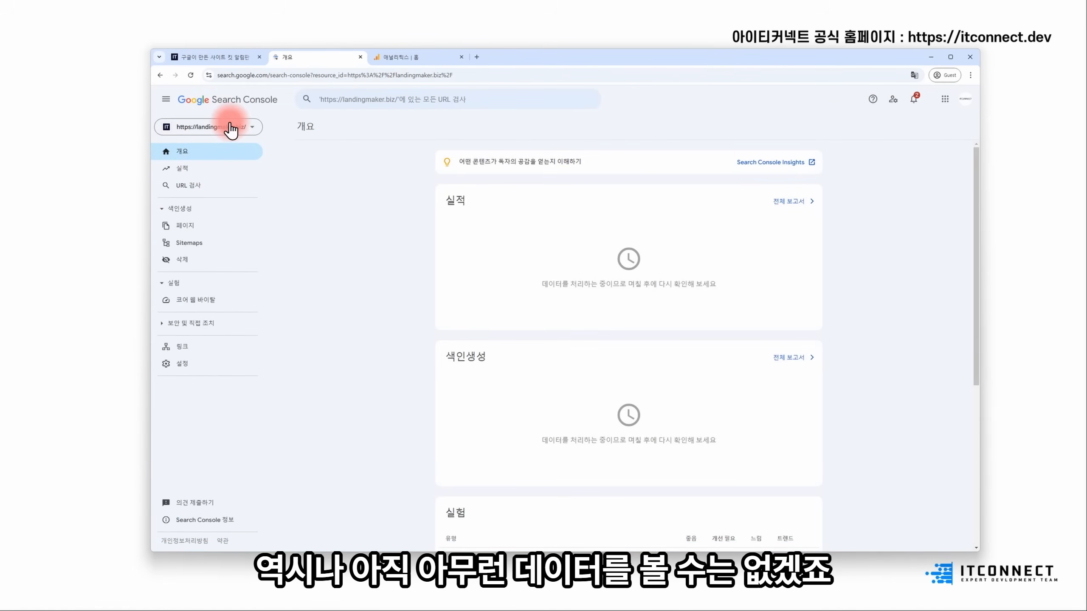
pyautogui.click(397, 100)
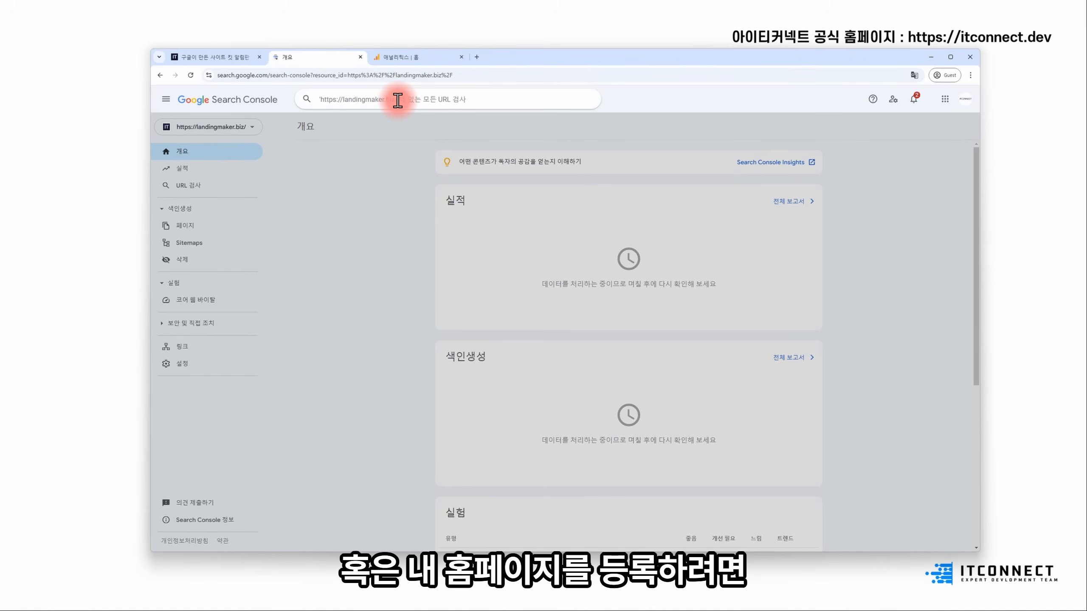
pyautogui.write('ㅗ')
pyautogui.press('BackSpace')
pyautogui.write('hitts://landingmaker.biz/')
pyautogui.press('Return')
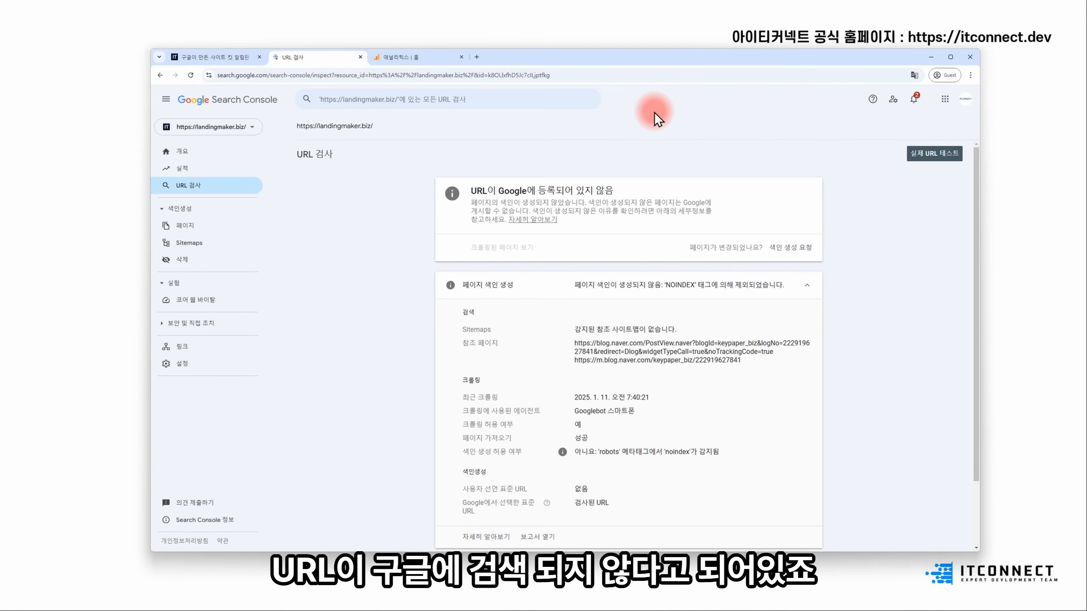
# - Review the indexing details showing a 'noindex' robots tag, then return to WordPress
pyautogui.scroll(-2, 650, 274)
pyautogui.moveTo(596, 380); pyautogui.dragTo(731, 375)
pyautogui.click(730, 376)
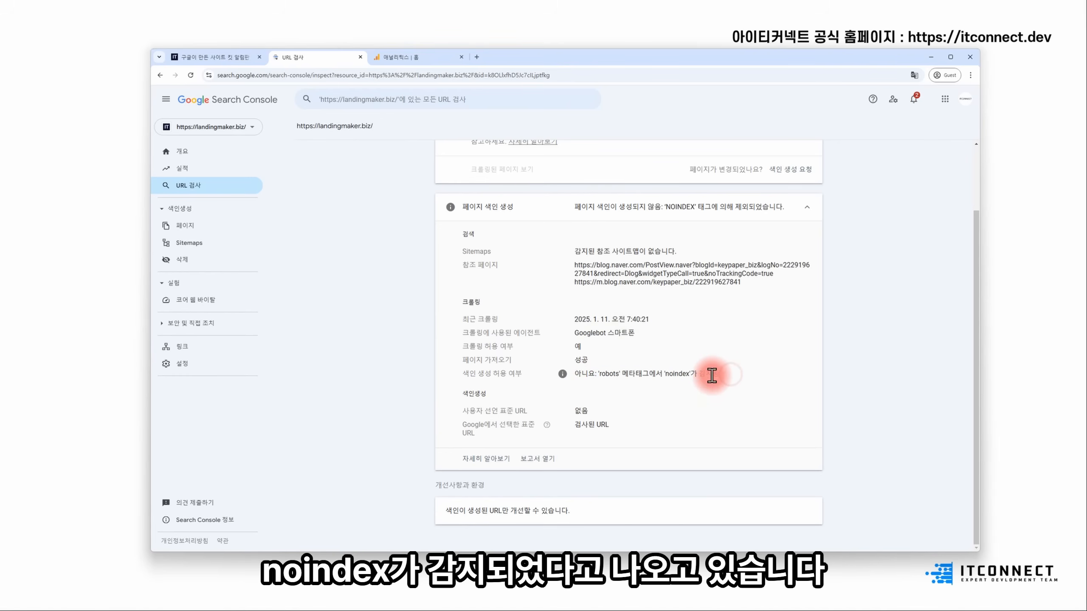
pyautogui.scroll(1, 755, 383)
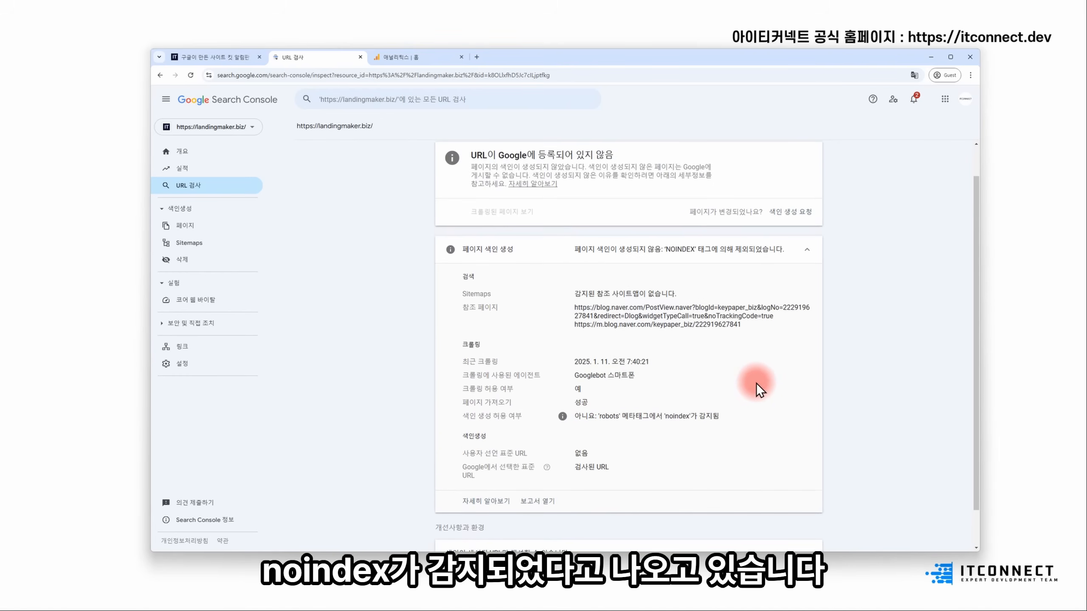
pyautogui.click(215, 59)
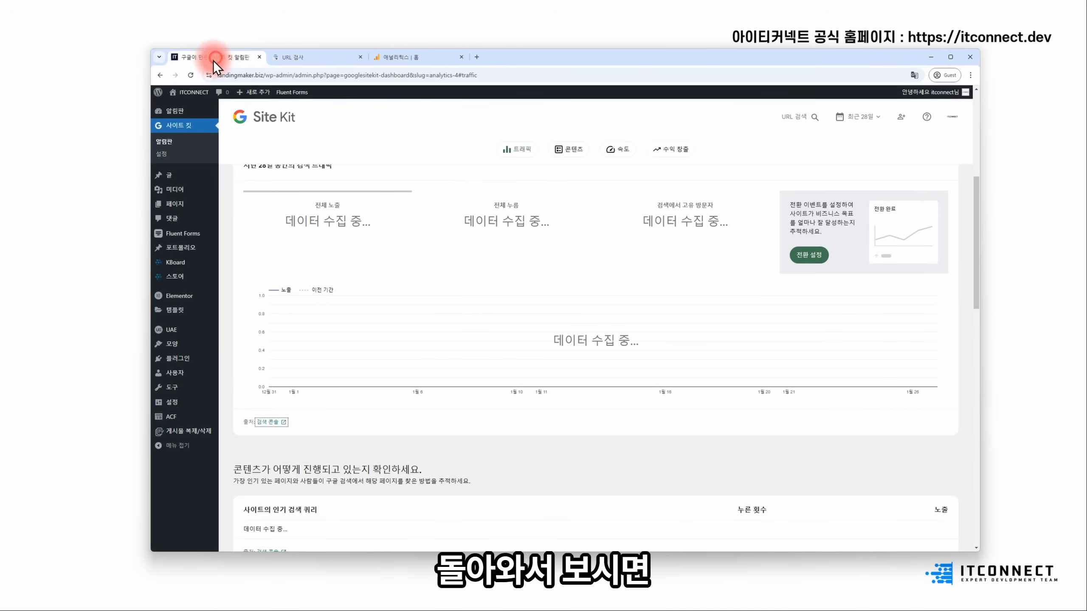
# - Uncheck search-engine blocking in Reading settings, save, and reload the Search Console URL inspection
pyautogui.moveTo(179, 402)
pyautogui.click(242, 427)
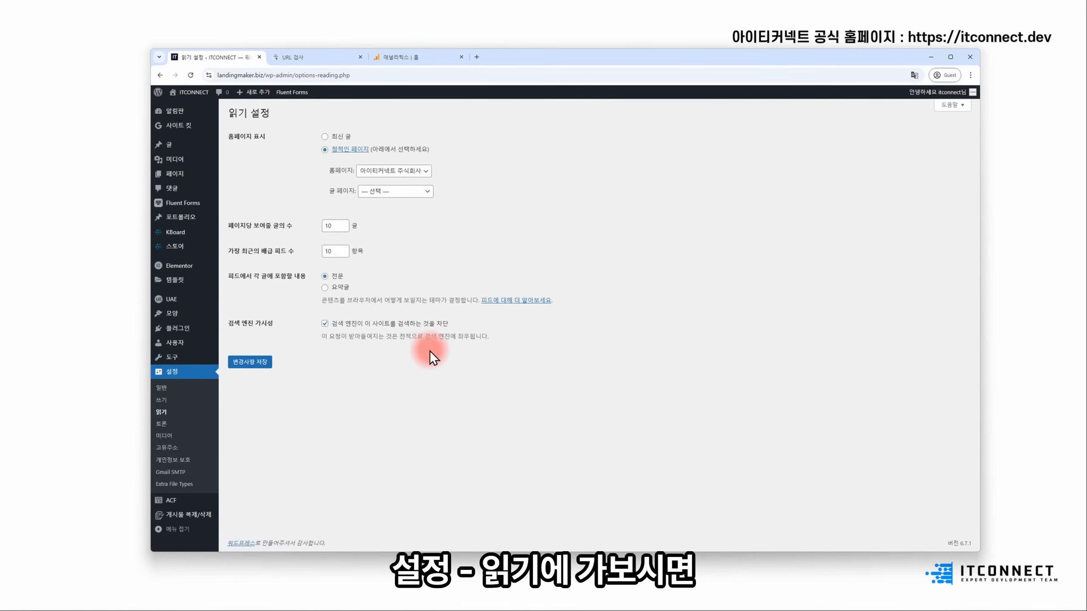
pyautogui.moveTo(335, 327); pyautogui.dragTo(470, 331)
pyautogui.click(479, 357)
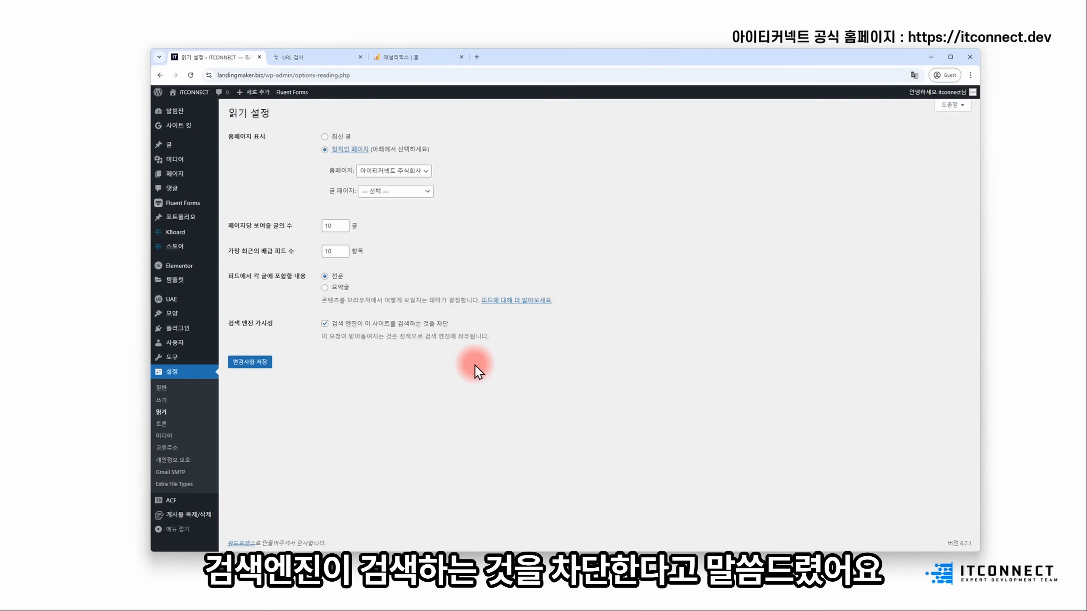
pyautogui.click(326, 325)
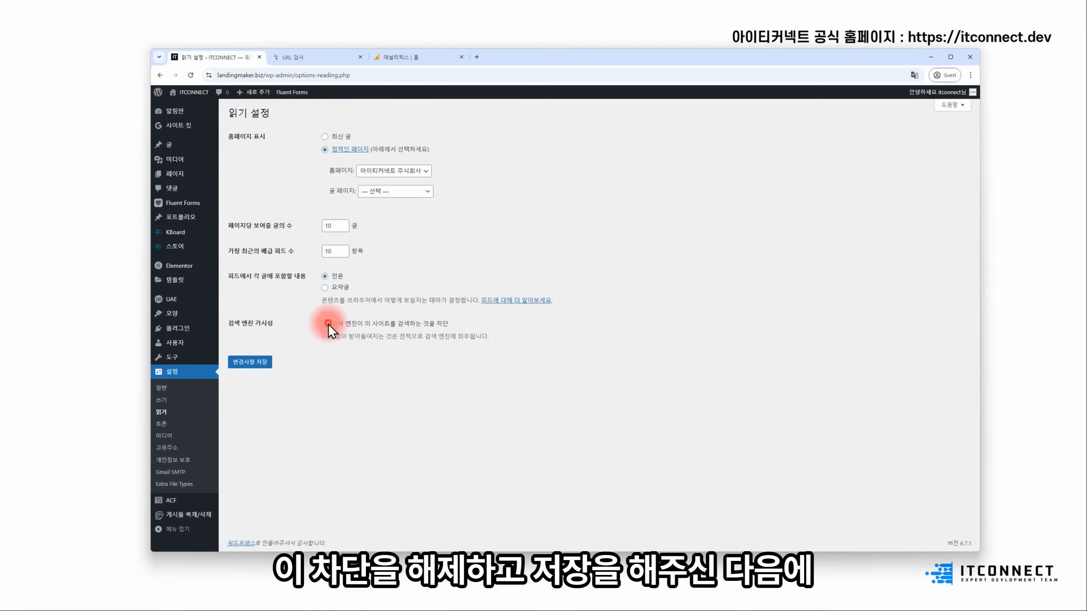
pyautogui.click(264, 362)
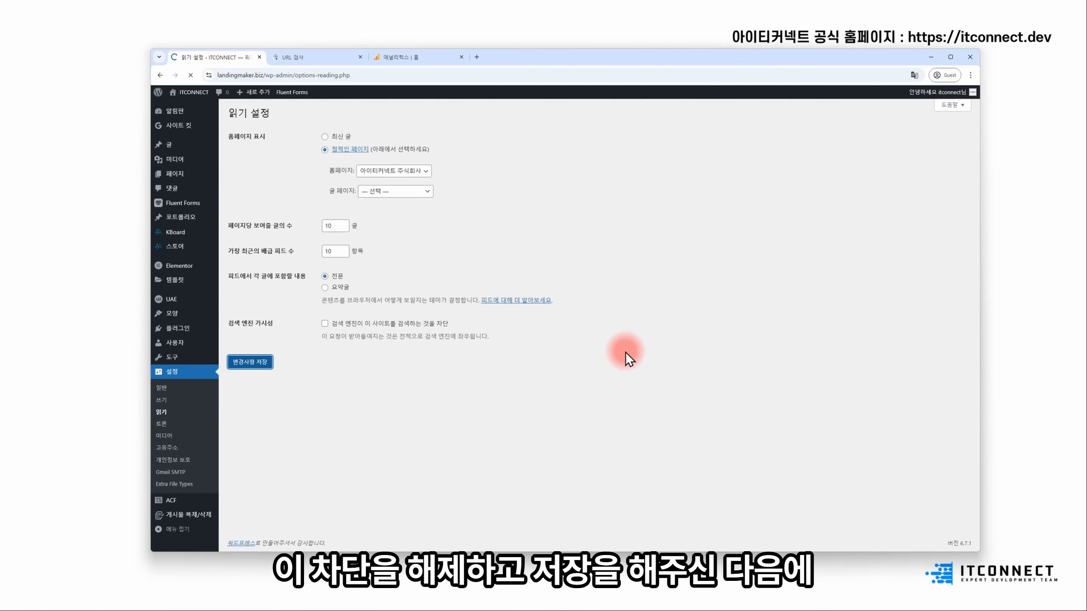
pyautogui.click(321, 55)
pyautogui.press('F5')
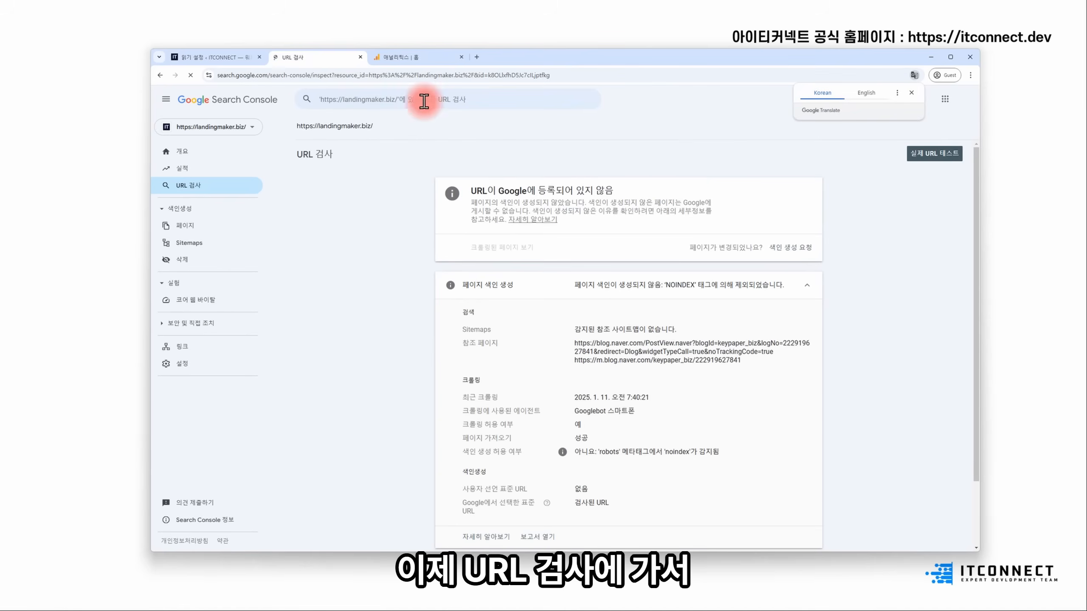
pyautogui.click(417, 99)
pyautogui.write('https://landingmaker.biz')
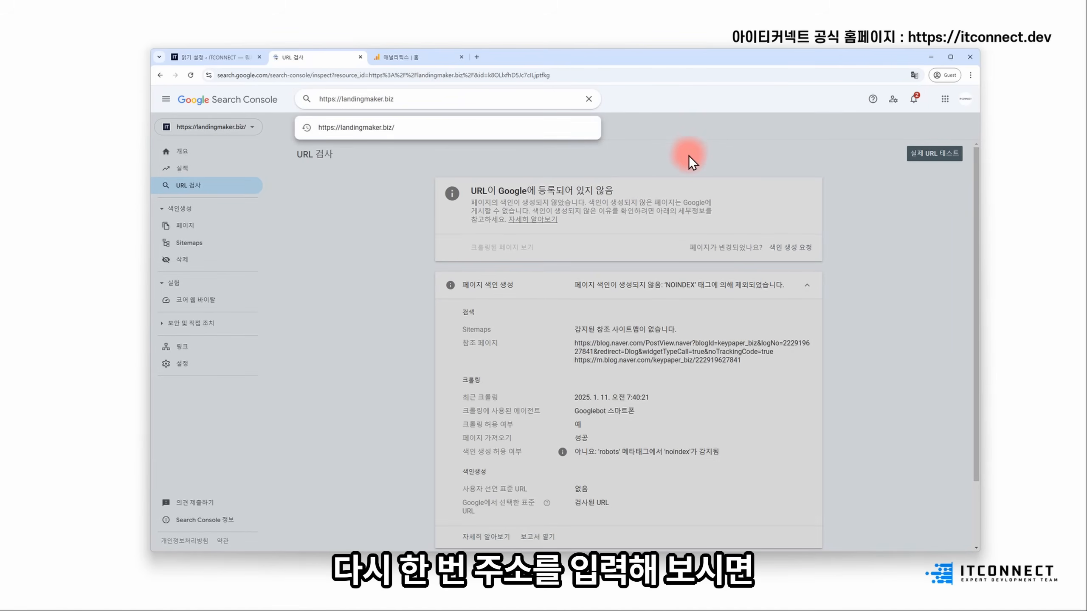
pyautogui.press('Return')
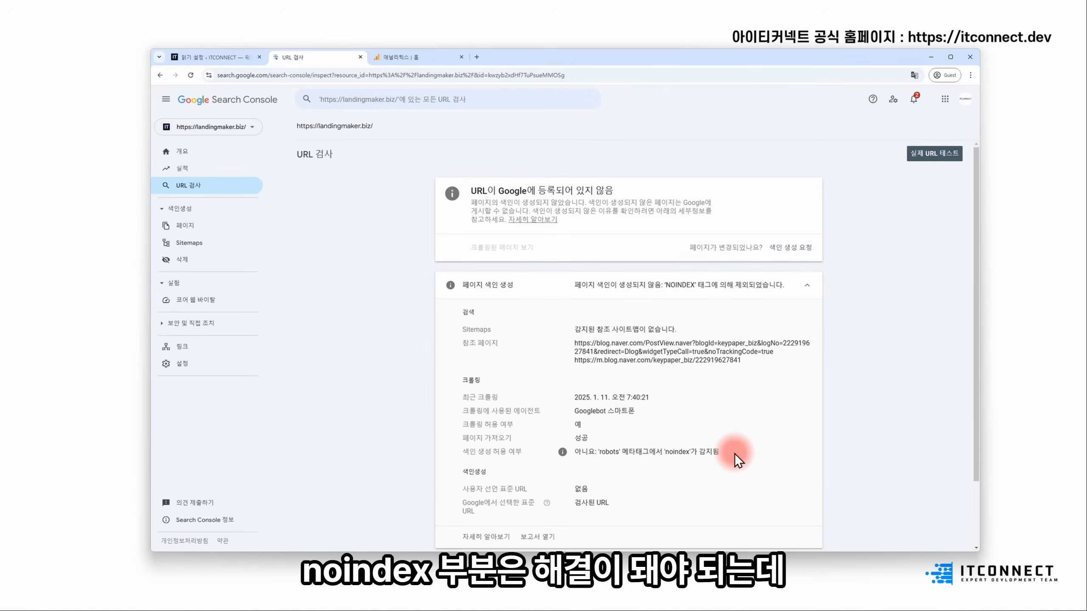
pyautogui.moveTo(639, 454); pyautogui.dragTo(710, 454)
pyautogui.click(711, 455)
pyautogui.scroll(-1, 719, 417)
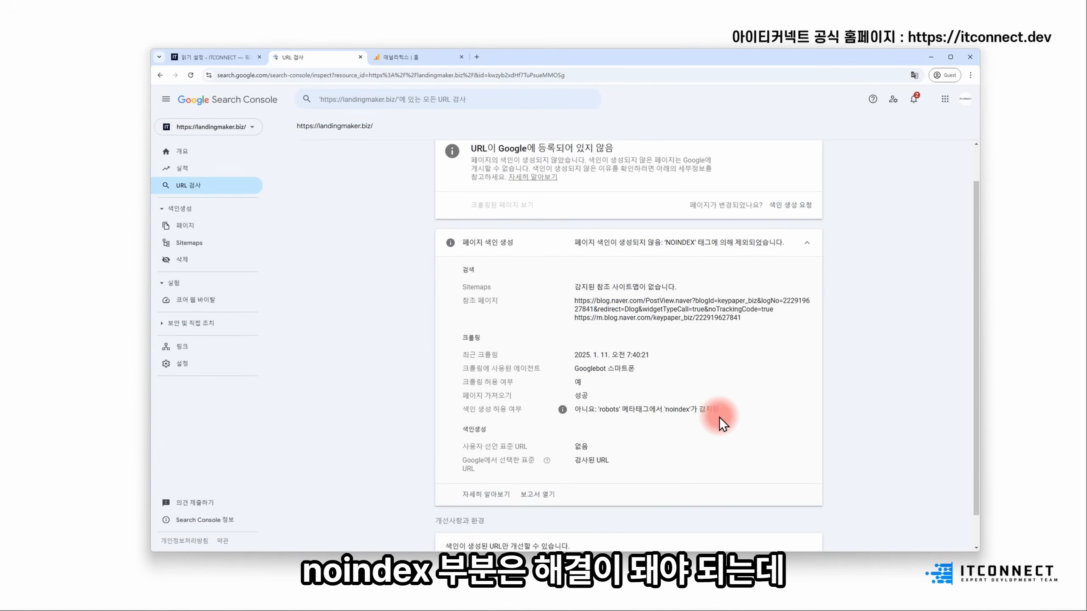
pyautogui.scroll(1, 697, 309)
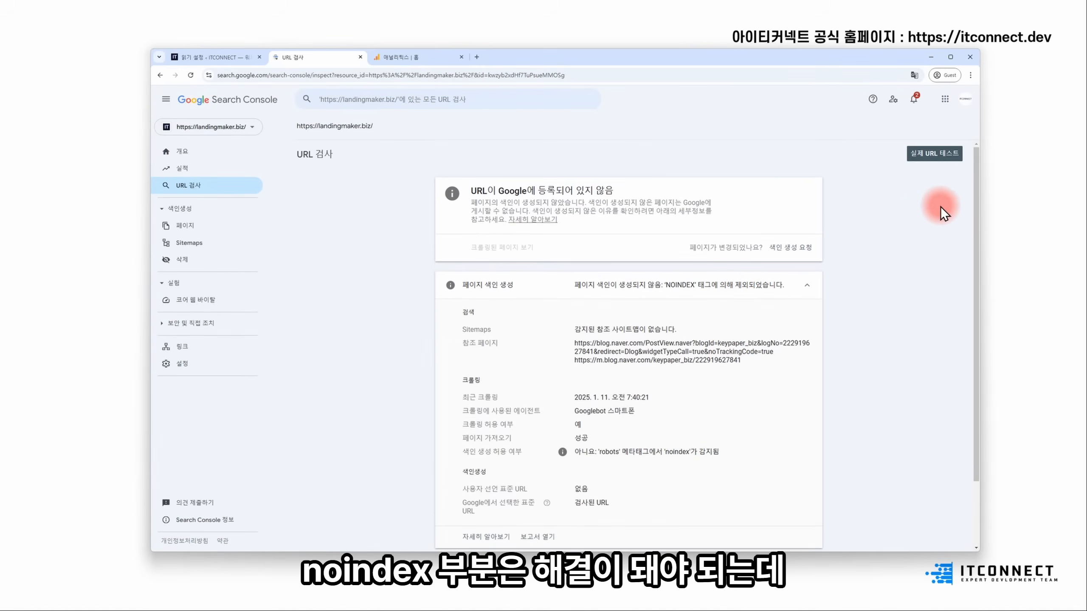
# - Run a live URL test and review page availability showing the URL can be registered
pyautogui.click(922, 156)
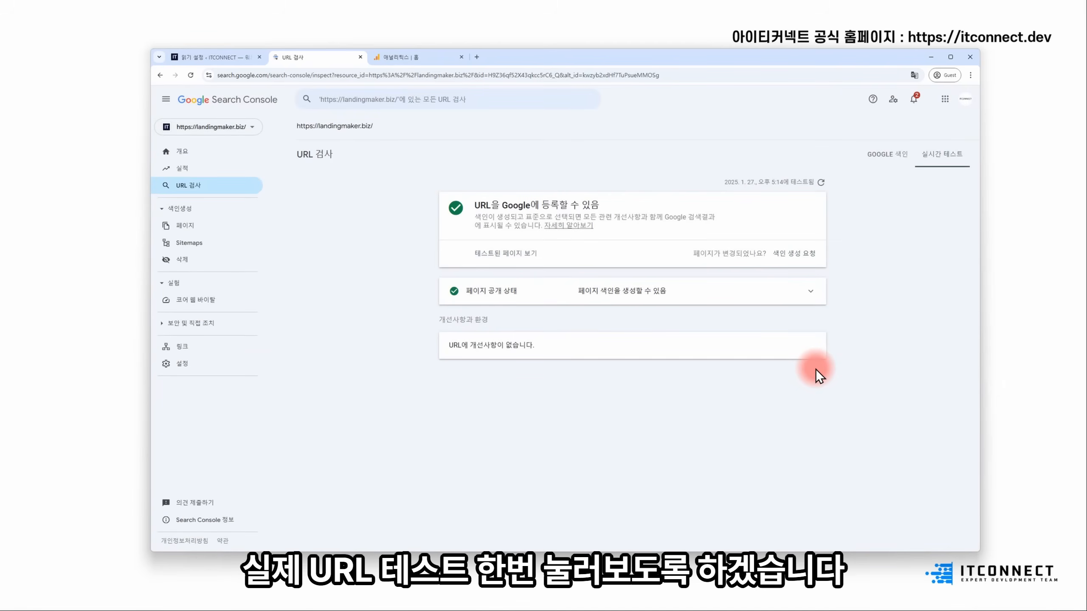
pyautogui.click(809, 300)
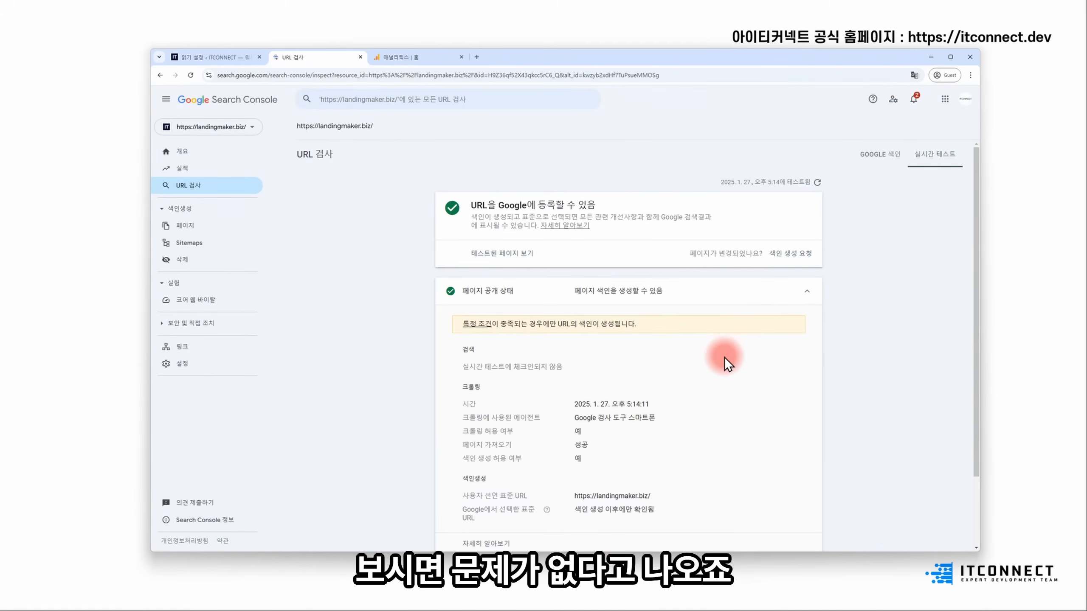
pyautogui.moveTo(471, 209); pyautogui.dragTo(608, 210)
pyautogui.click(608, 210)
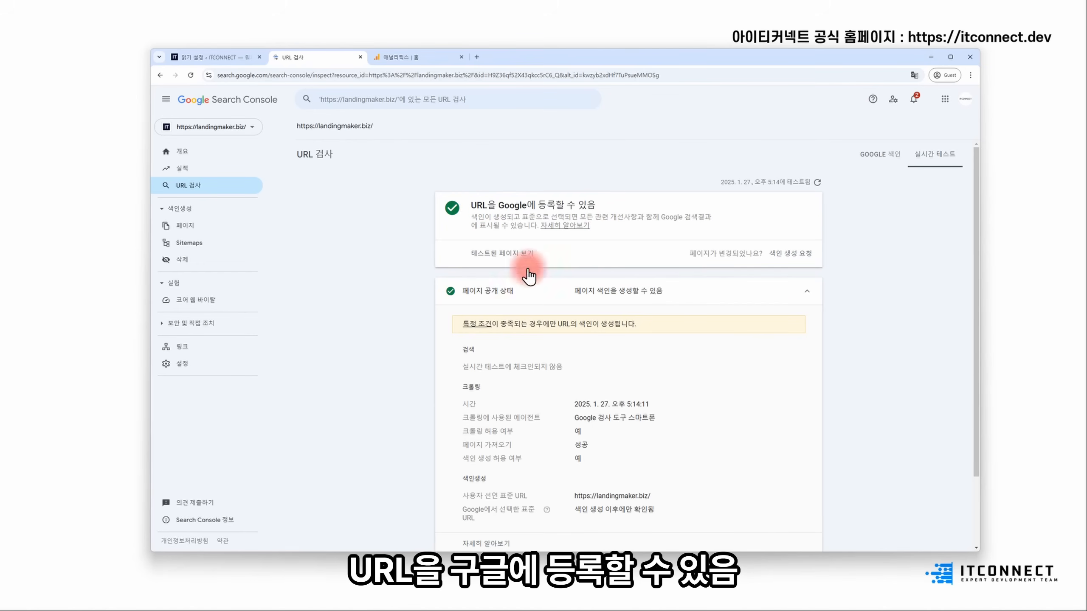
pyautogui.scroll(-3, 787, 384)
pyautogui.scroll(1, 772, 376)
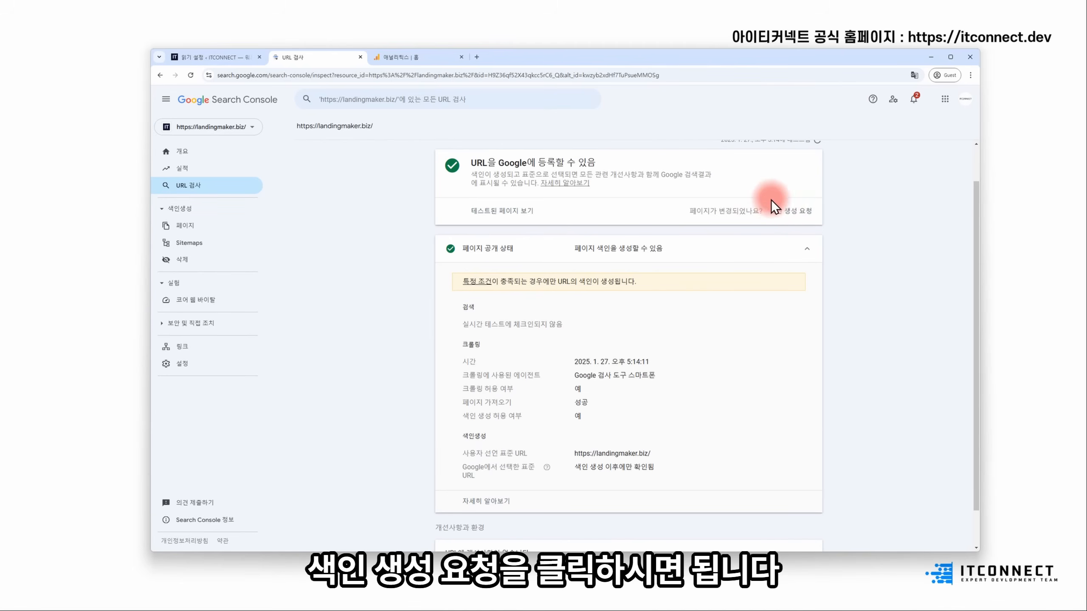
pyautogui.scroll(-1, 676, 345)
pyautogui.scroll(2, 702, 332)
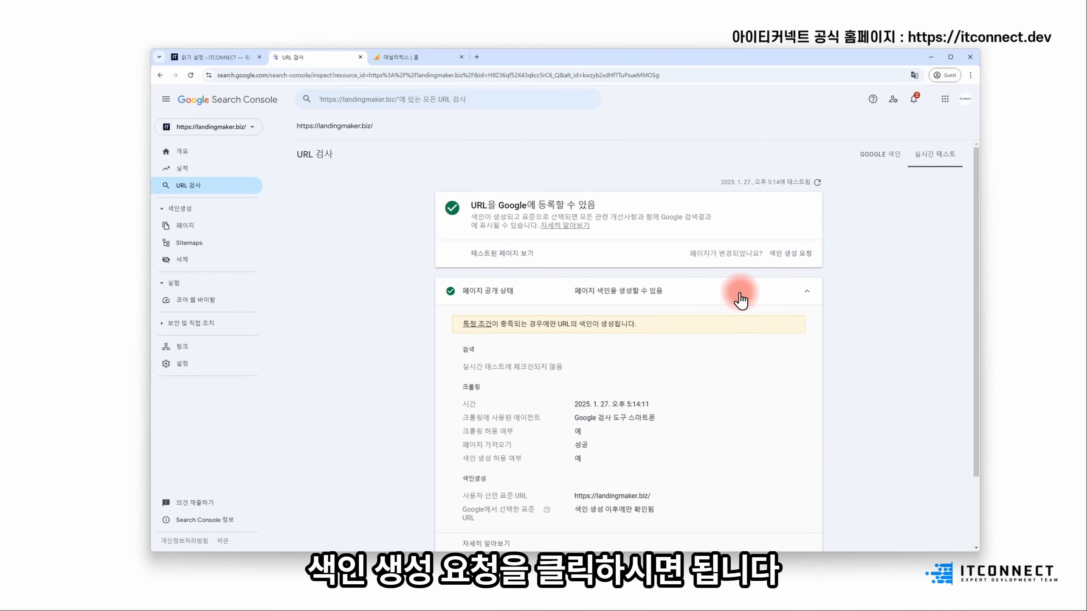
# - Re-inspect the homepage URL from the inspection search history
pyautogui.click(397, 100)
pyautogui.click(483, 127)
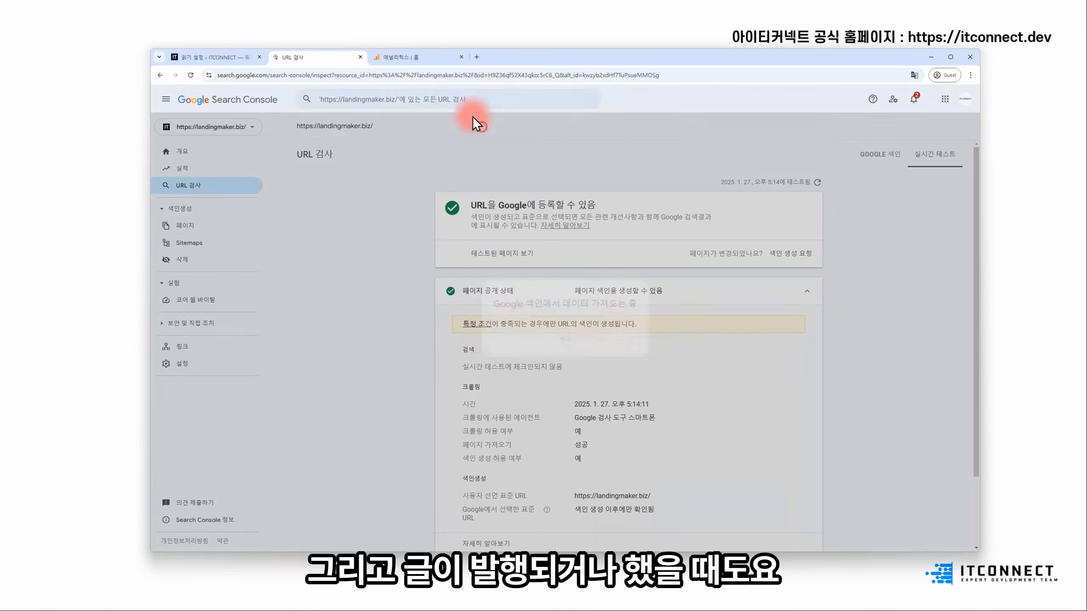
pyautogui.click(572, 345)
# - Try entering a post path in the inspection bar, clear it, and go to Sitemaps
pyautogui.click(402, 107)
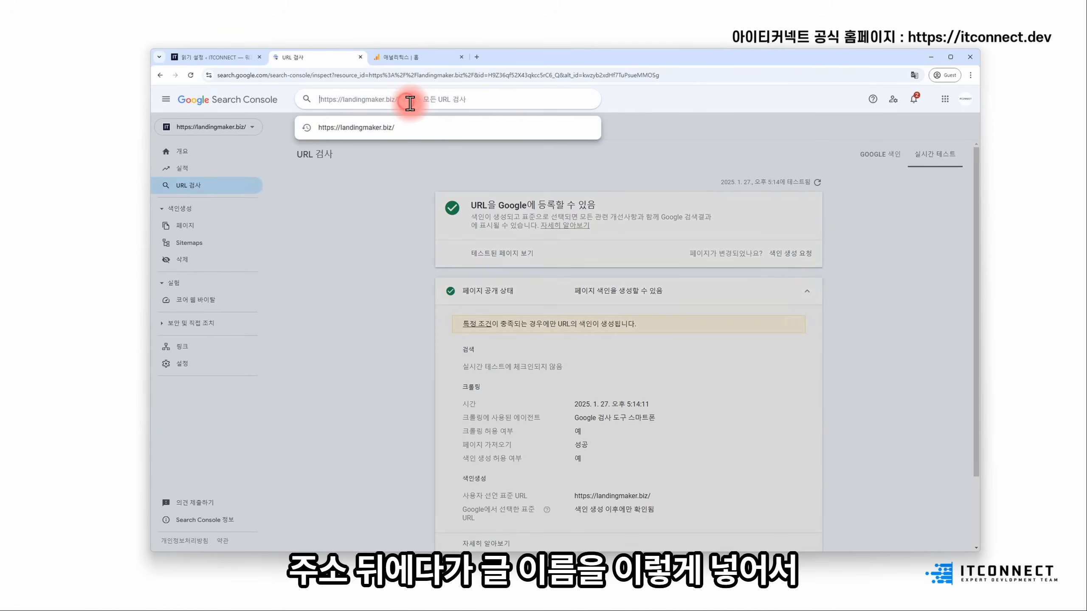
pyautogui.write('글에')
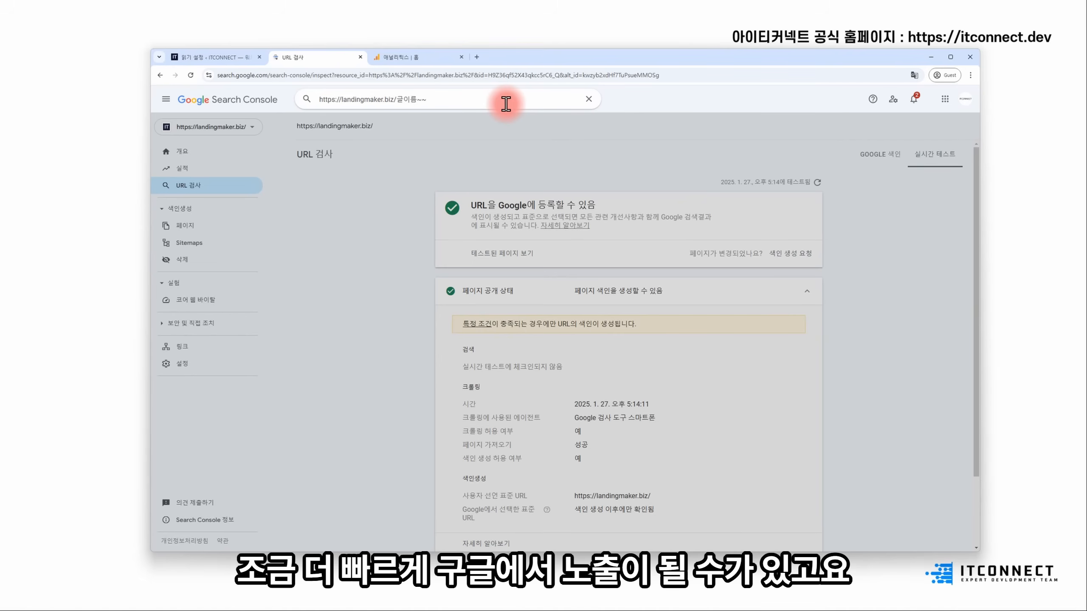
pyautogui.moveTo(443, 100); pyautogui.dragTo(237, 112)
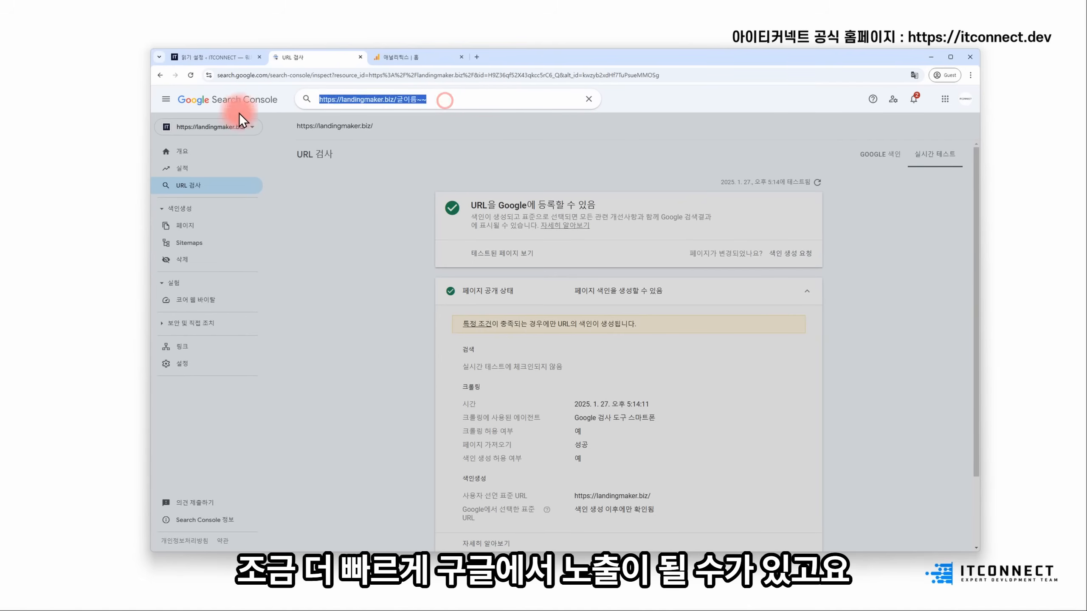
pyautogui.press('BackSpace')
pyautogui.click(390, 250)
pyautogui.click(214, 243)
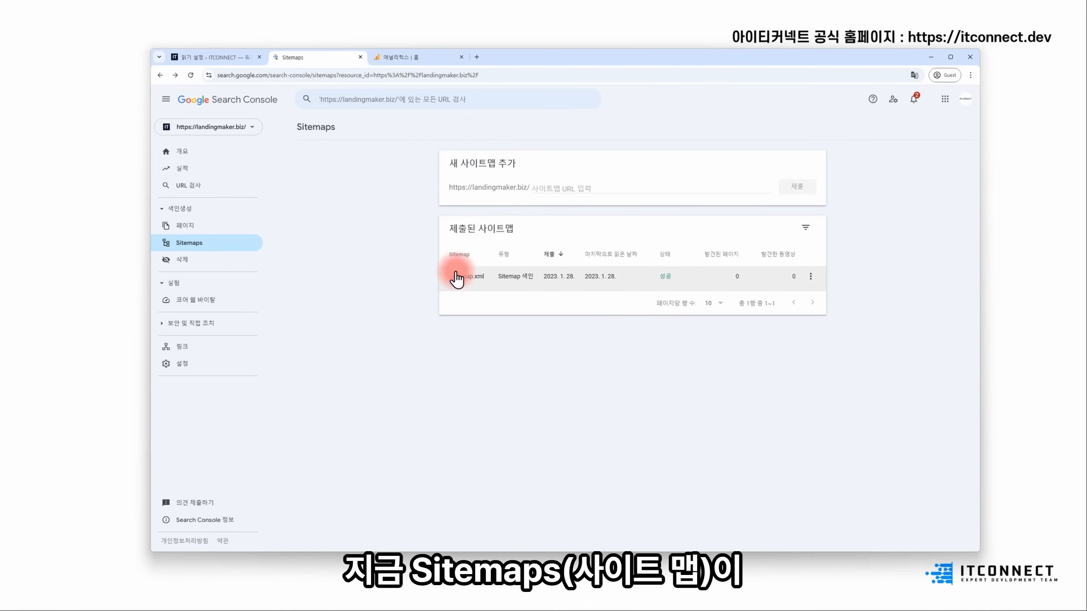
# - Open the site's sitemap.xml address in a new browser tab
pyautogui.moveTo(450, 186); pyautogui.dragTo(529, 187)
pyautogui.hotkey('ctrl', 'c')
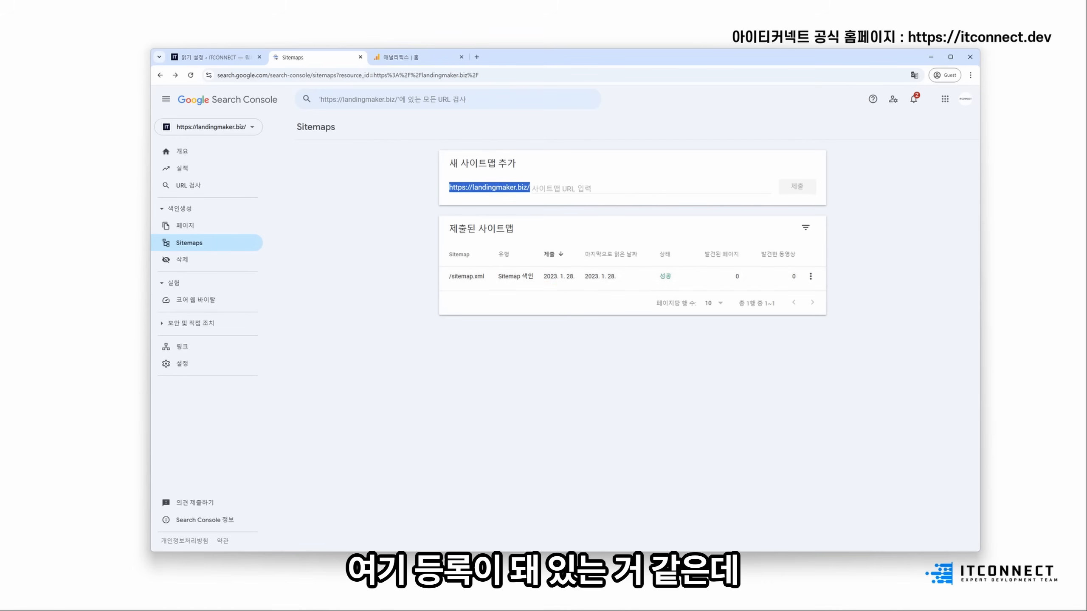
pyautogui.click(477, 57)
pyautogui.hotkey('ctrl', 'v')
pyautogui.write('sitemap.xml')
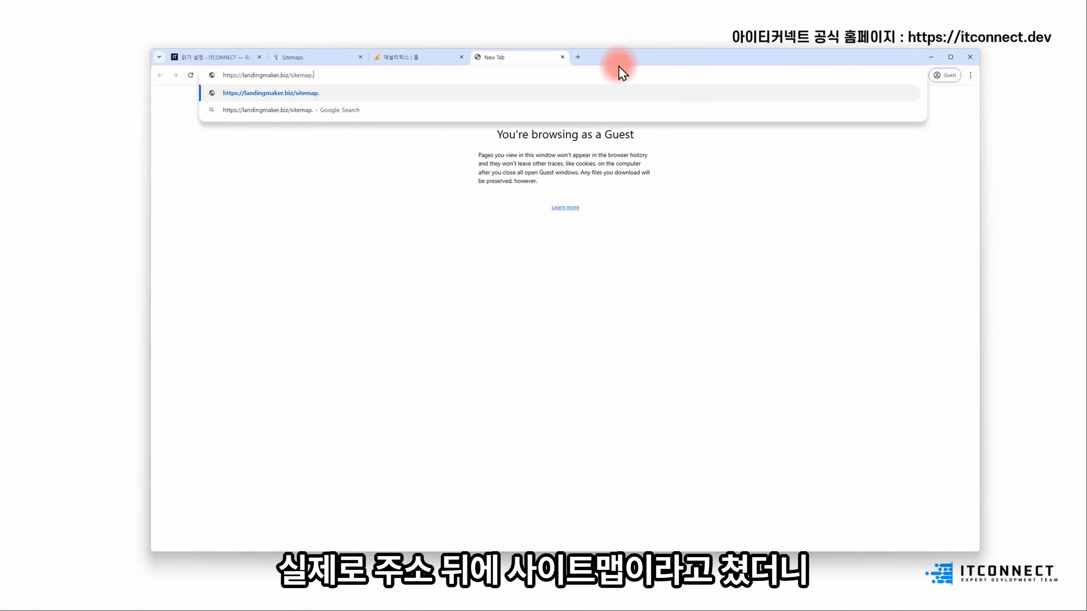
pyautogui.press('Return')
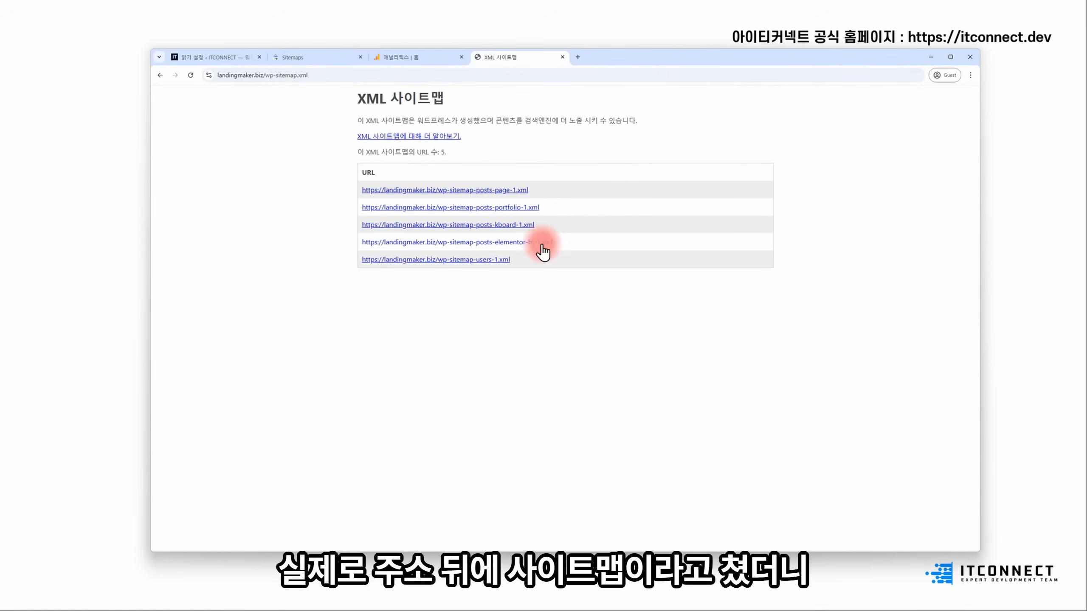
# - Submit wp-sitemap.xml, without the leading slash, as a new sitemap in Search Console
pyautogui.click(311, 59)
pyautogui.click(505, 59)
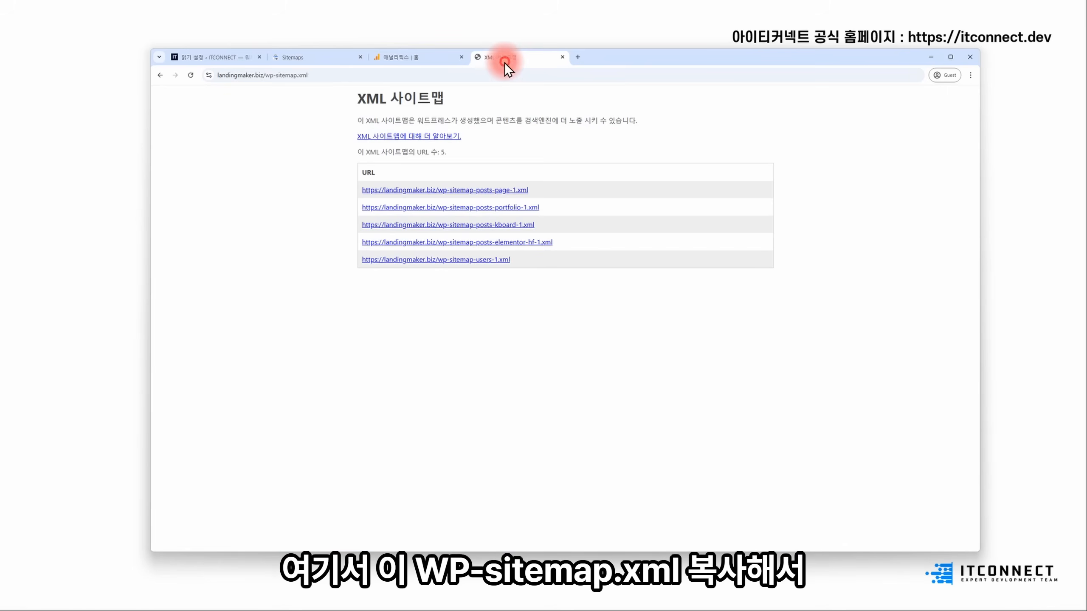
pyautogui.moveTo(338, 74); pyautogui.dragTo(263, 76)
pyautogui.hotkey('ctrl', 'c')
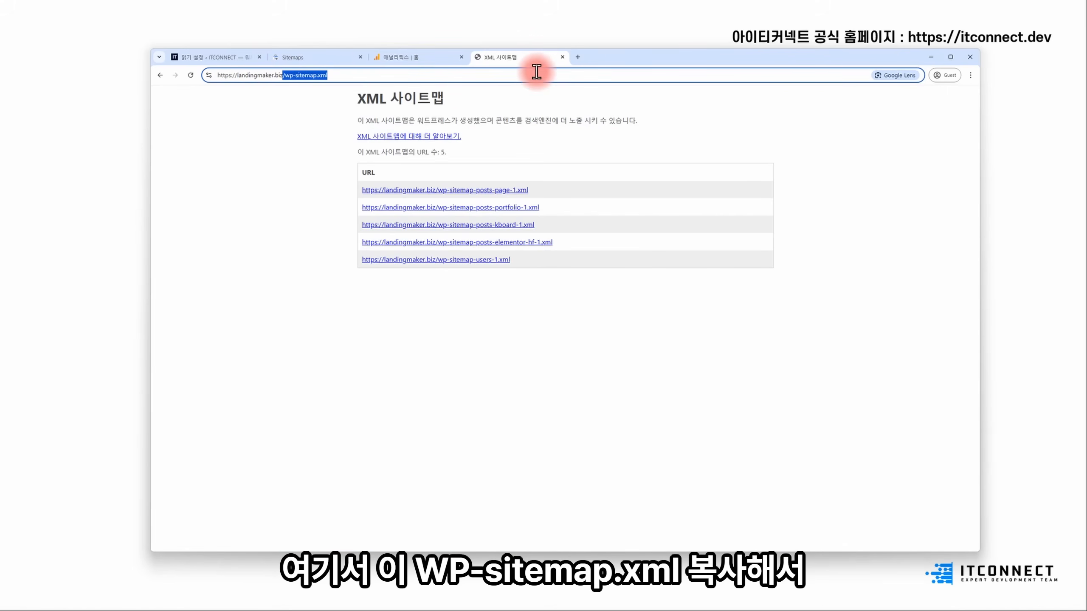
pyautogui.click(310, 58)
pyautogui.click(580, 186)
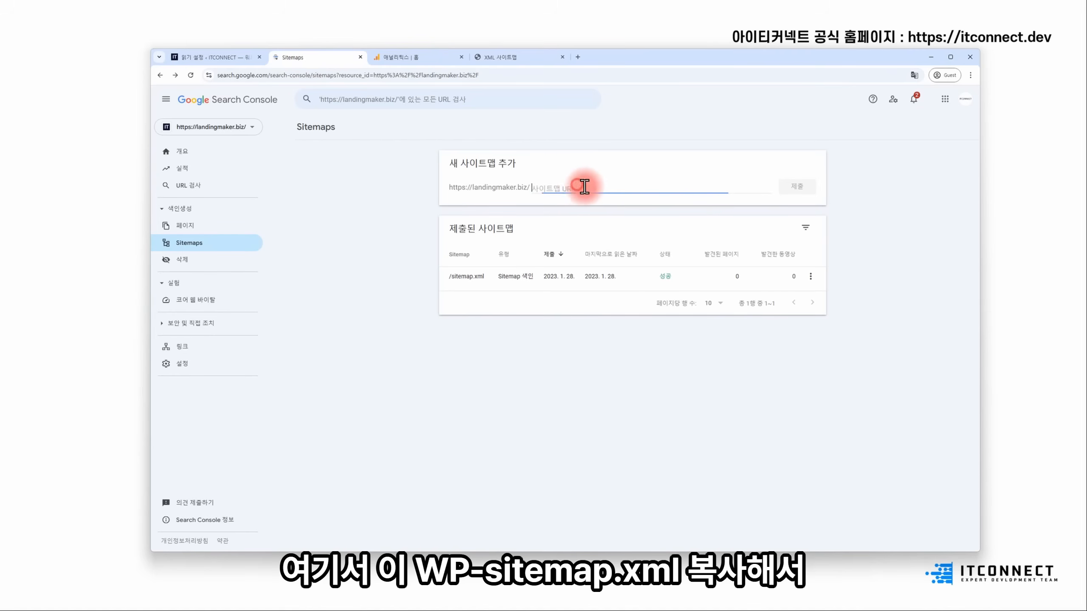
pyautogui.hotkey('ctrl', 'v')
pyautogui.click(536, 188)
pyautogui.press('BackSpace')
pyautogui.click(798, 195)
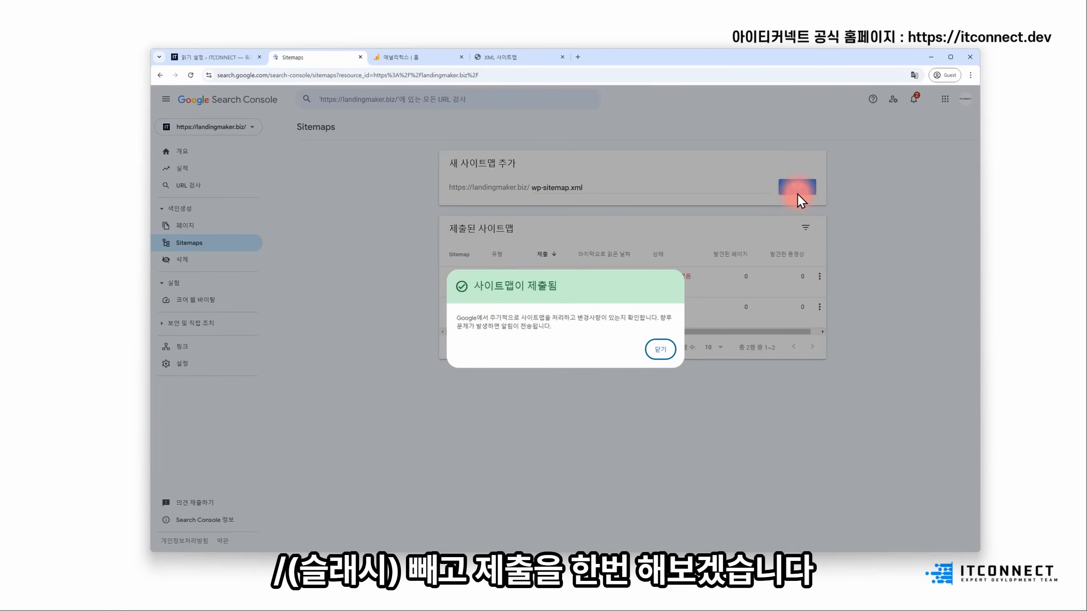
pyautogui.click(658, 349)
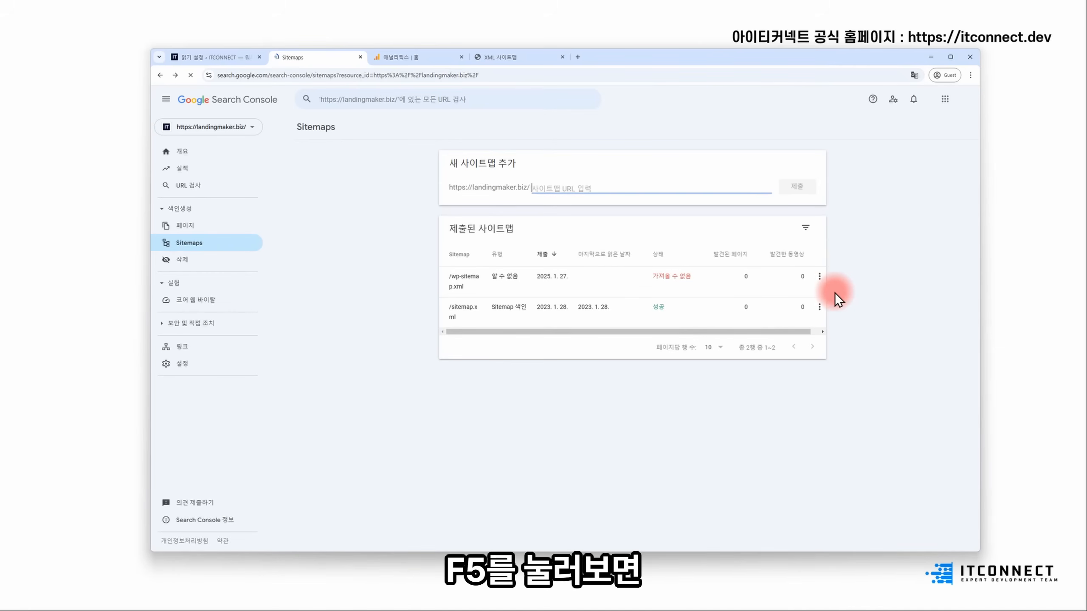
# - Open the submitted wp-sitemap.xml sitemap's details and options
pyautogui.click(818, 276)
pyautogui.click(611, 286)
pyautogui.click(472, 277)
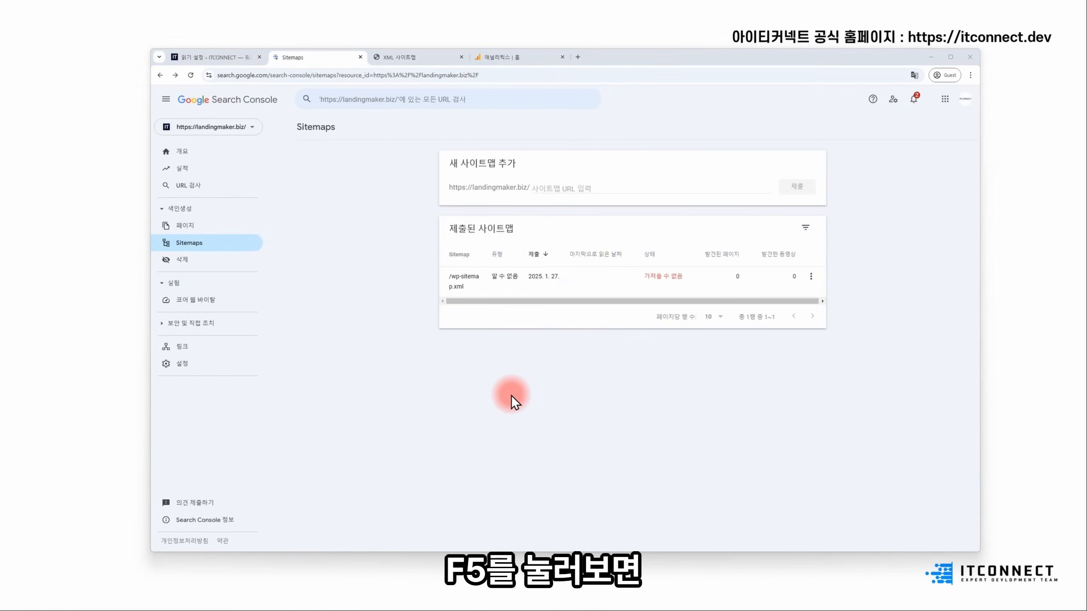
pyautogui.click(423, 56)
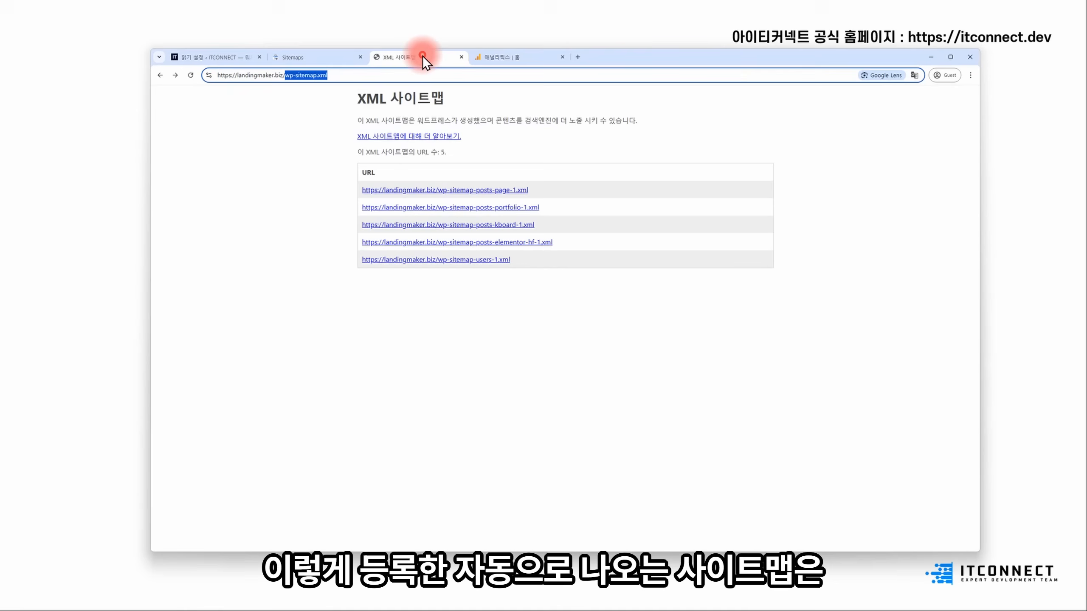
pyautogui.click(307, 59)
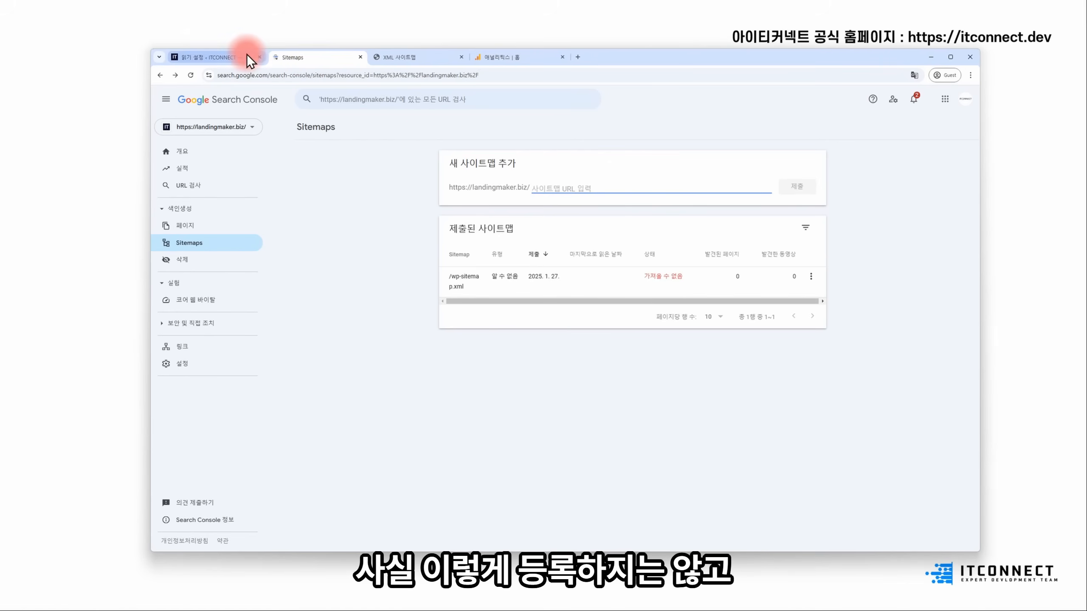
pyautogui.click(231, 57)
# - Search the plugin directory for 'rankmath', then install and activate Rank Math SEO
pyautogui.click(206, 333)
pyautogui.click(295, 115)
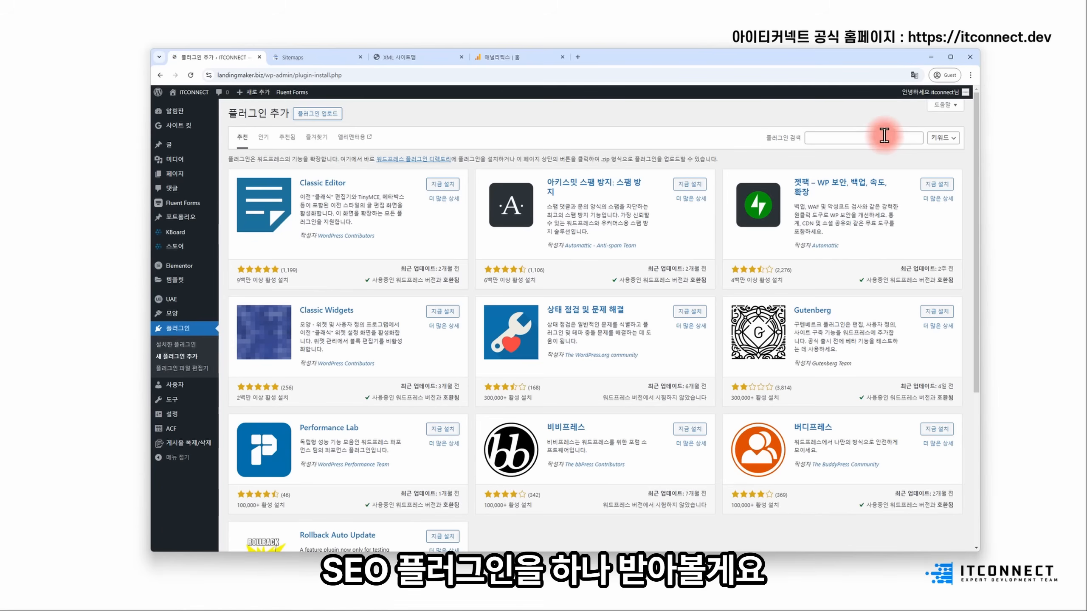
pyautogui.click(878, 139)
pyautogui.write('rankmath')
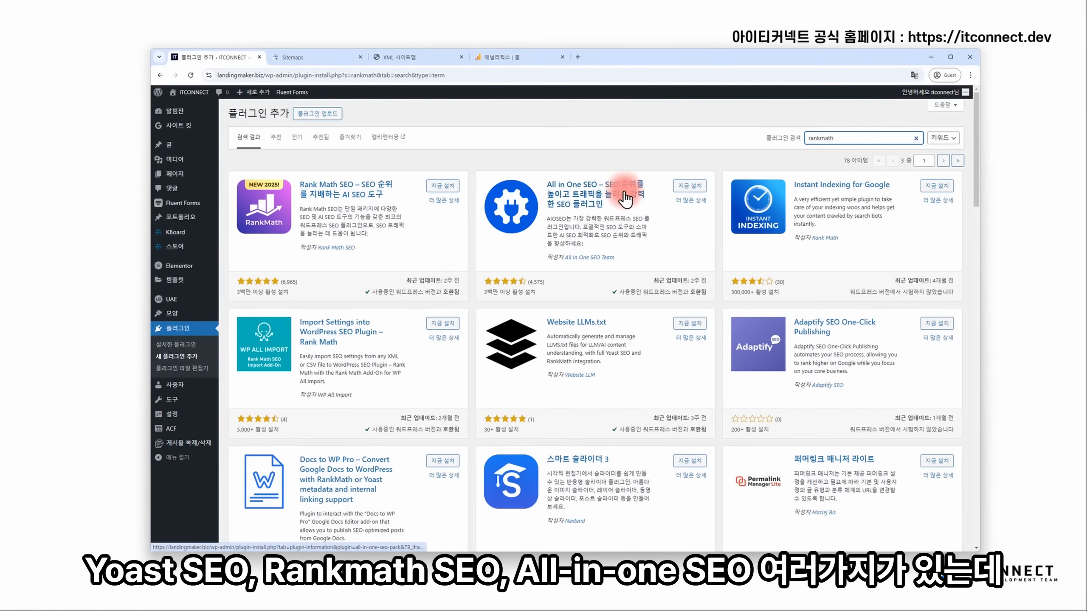
pyautogui.click(449, 186)
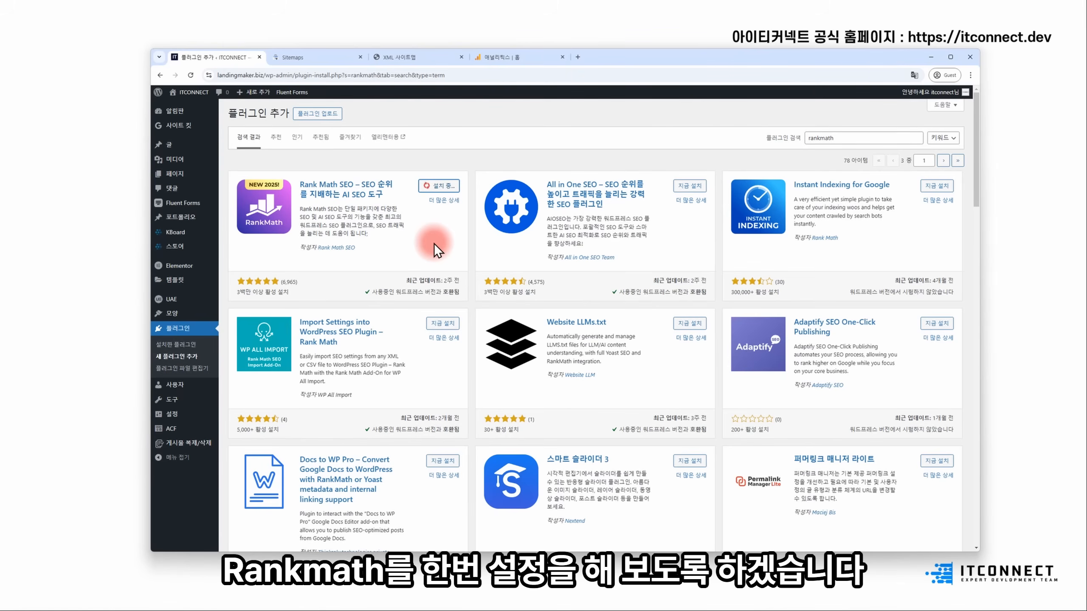
pyautogui.click(447, 187)
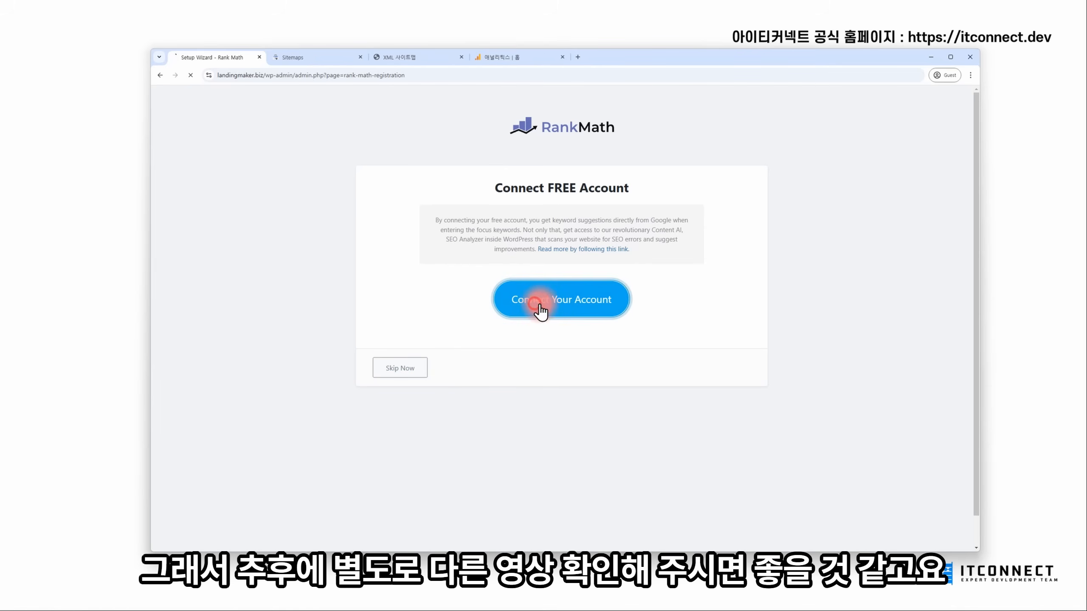
# - Connect Rank Math to a free account by signing in with Google
pyautogui.click(619, 309)
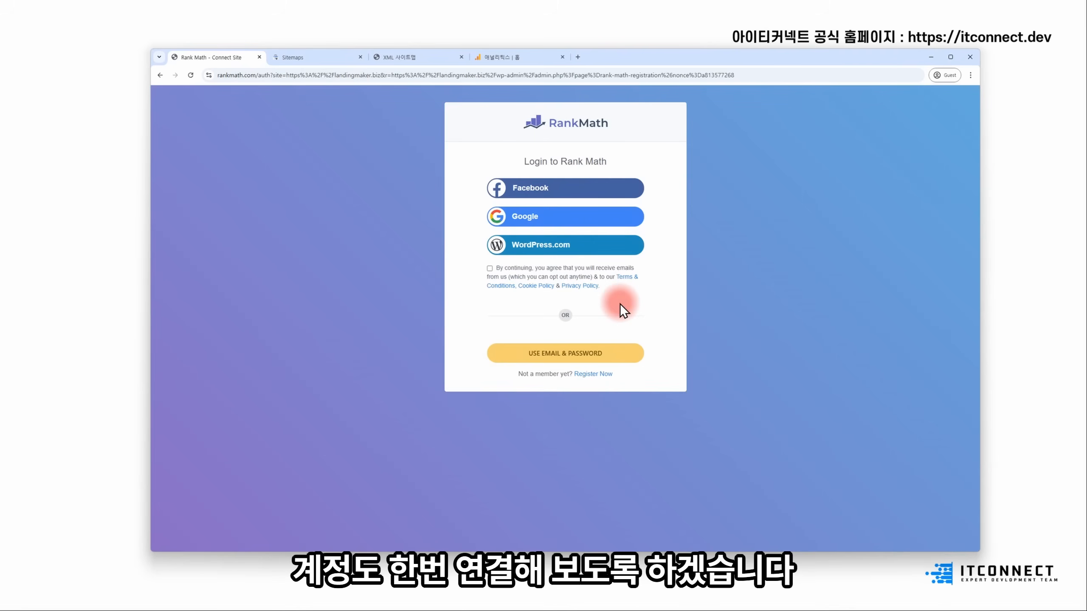
pyautogui.click(522, 216)
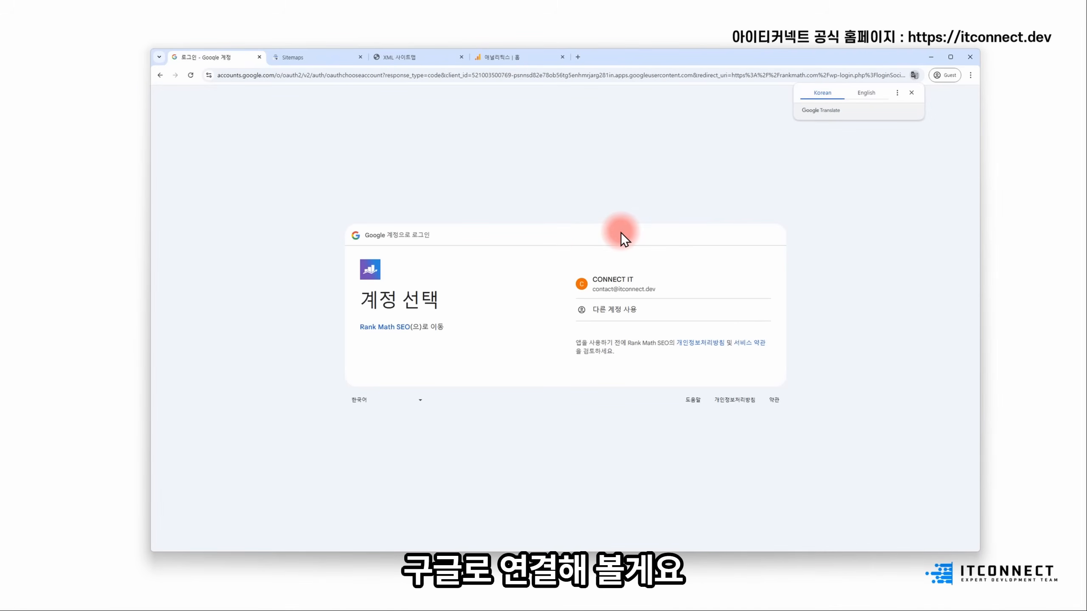
pyautogui.click(610, 289)
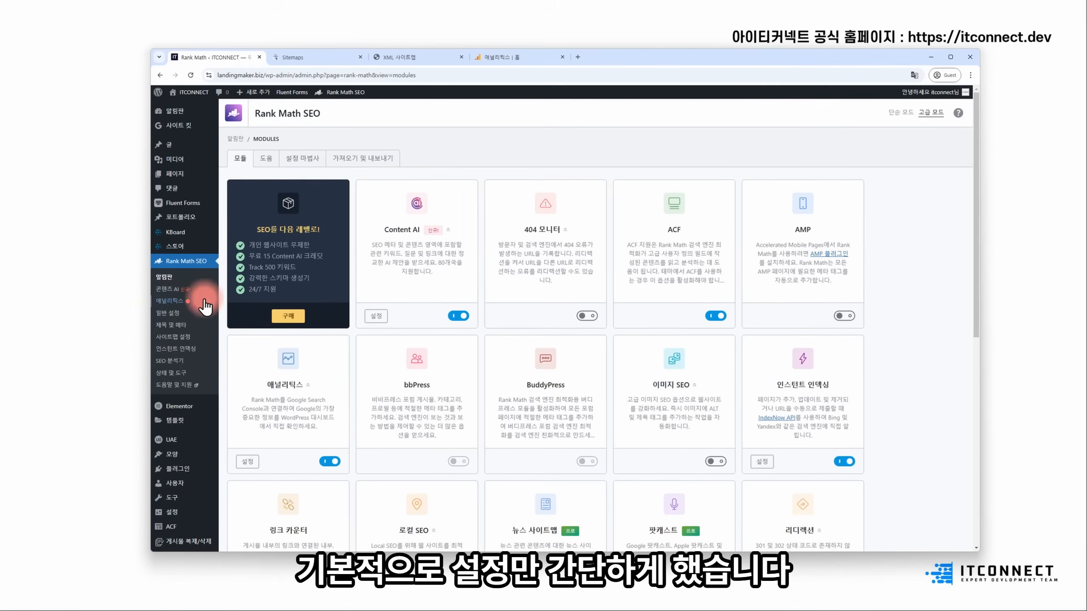
pyautogui.moveTo(263, 75); pyautogui.dragTo(172, 75)
pyautogui.hotkey('ctrl', 'c')
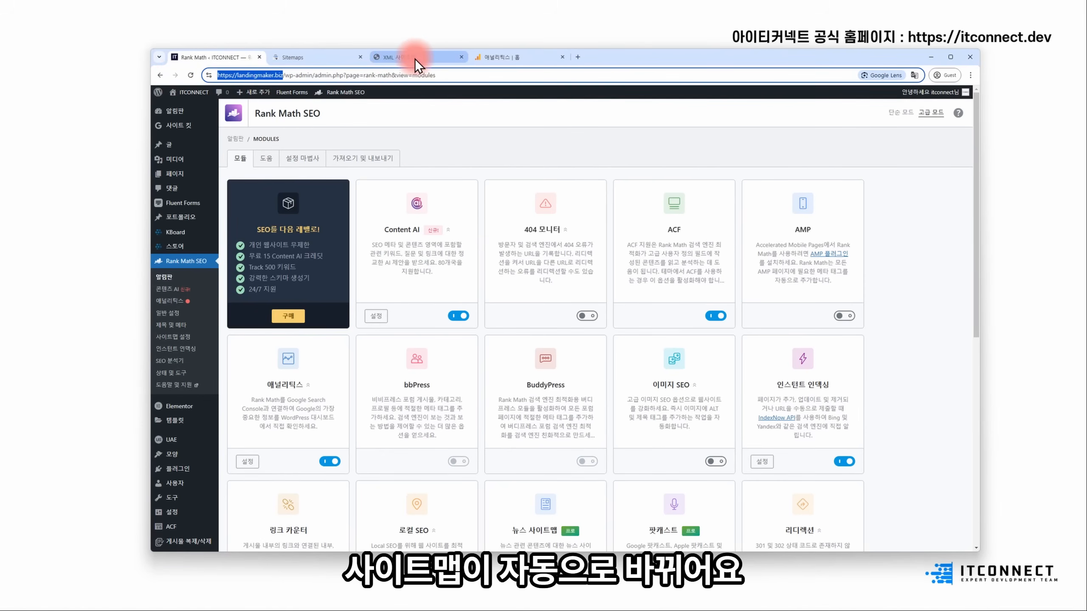
# - Load the site's sitemap.xml, copy sitemap_index.xml from the address, and paste it into Search Console
pyautogui.click(383, 58)
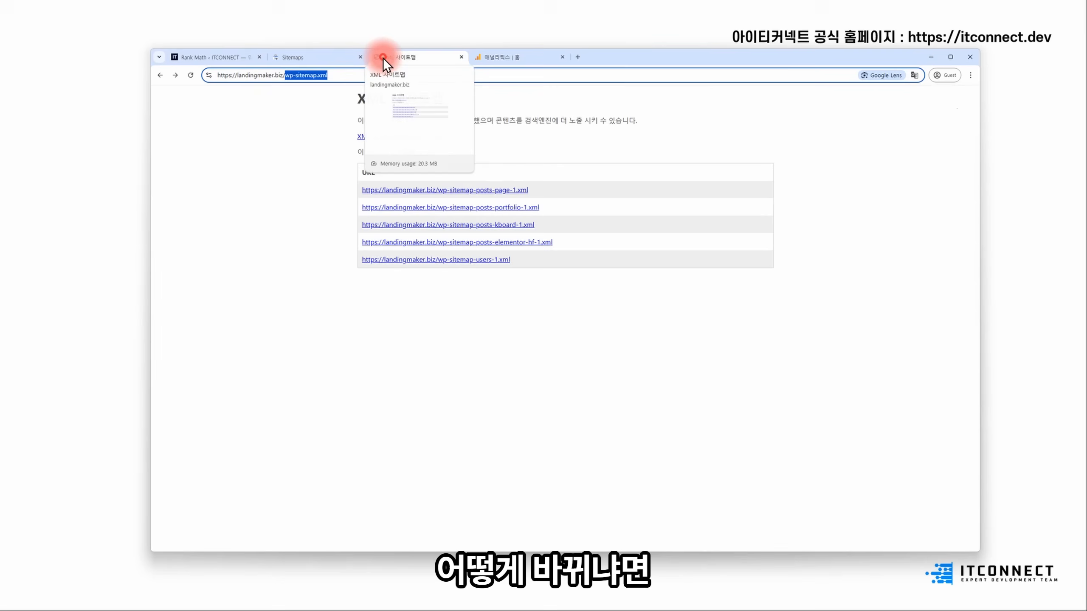
pyautogui.moveTo(457, 75); pyautogui.dragTo(157, 77)
pyautogui.hotkey('ctrl', 'v')
pyautogui.write('sitemap.xml')
pyautogui.press('Return')
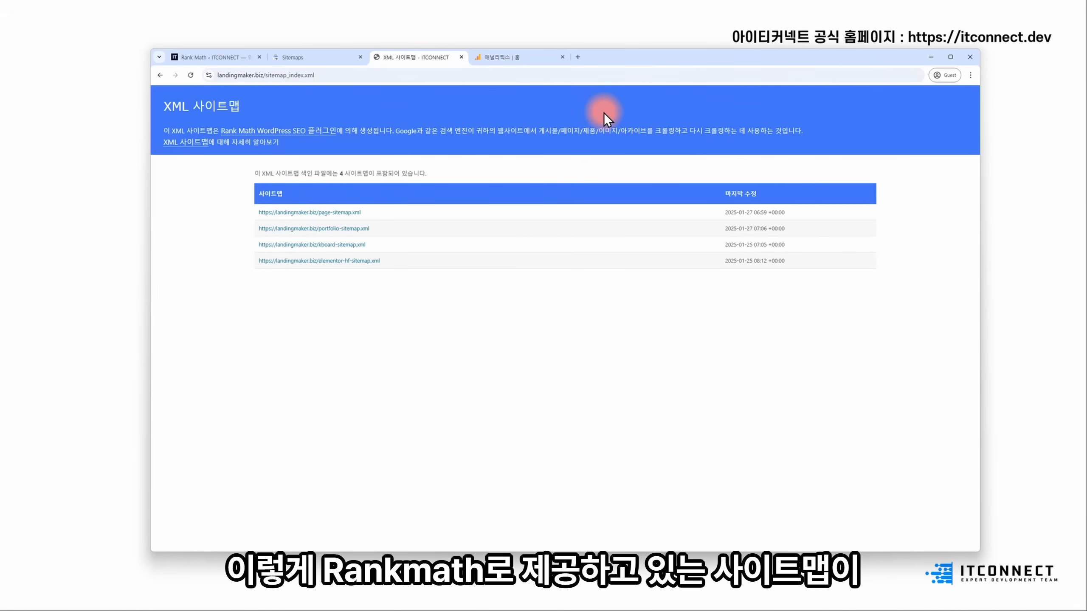
pyautogui.click(267, 74)
pyautogui.moveTo(285, 74); pyautogui.dragTo(341, 75)
pyautogui.hotkey('ctrl', 'c')
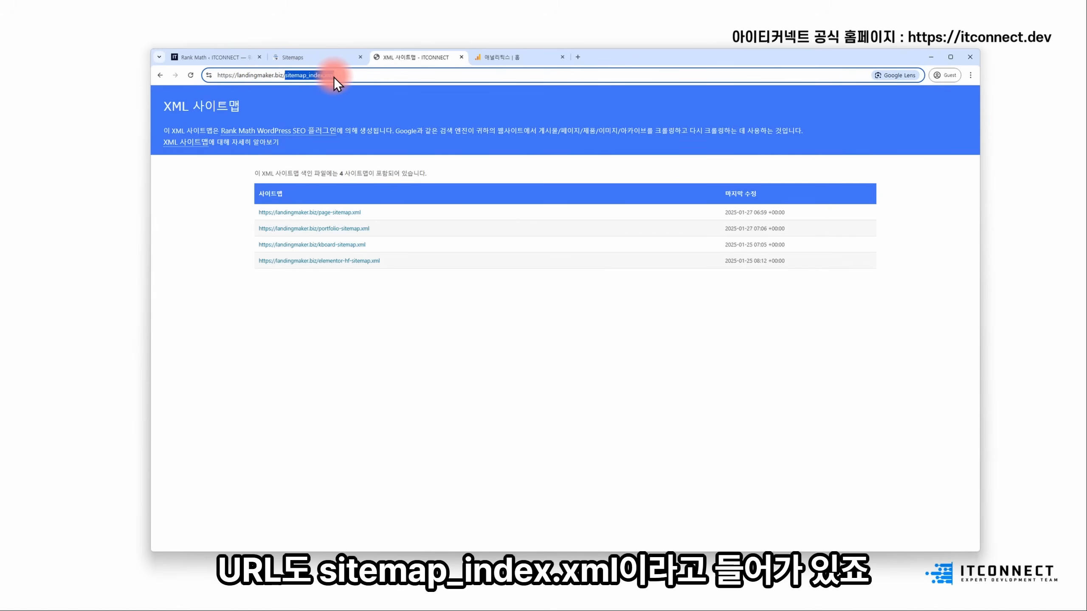
pyautogui.click(308, 57)
pyautogui.hotkey('ctrl', 'v')
# - Submit sitemap_index.xml and refresh the sitemap statuses
pyautogui.click(798, 189)
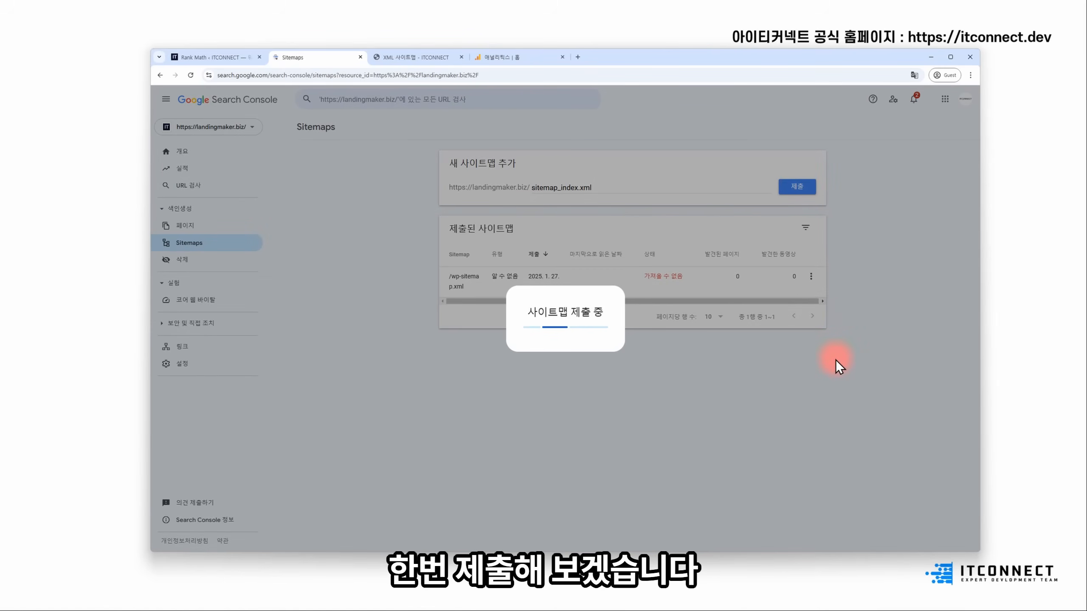
pyautogui.click(650, 351)
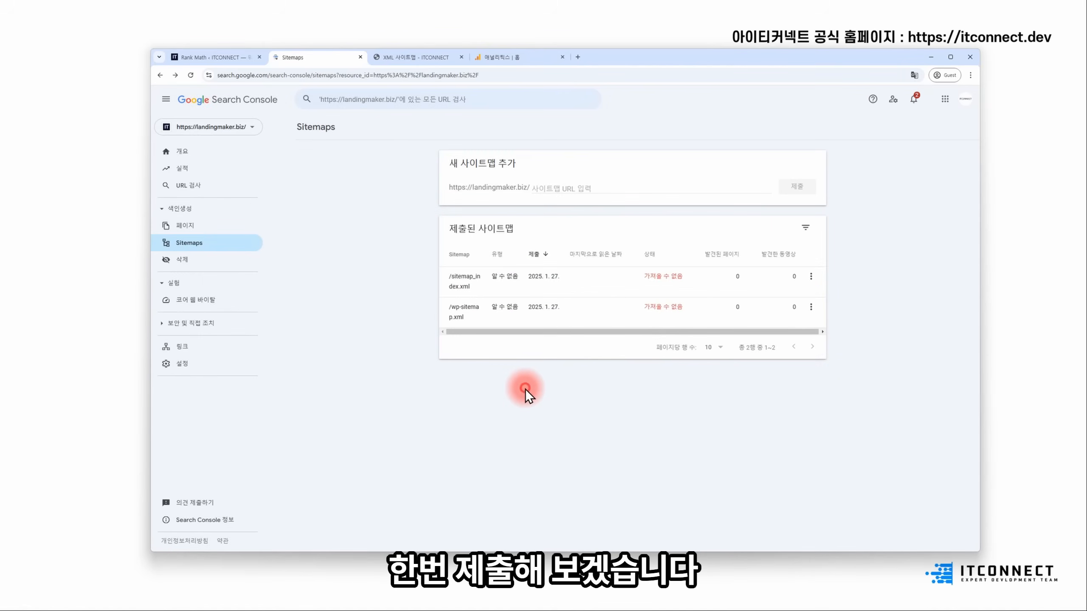
pyautogui.press('F5')
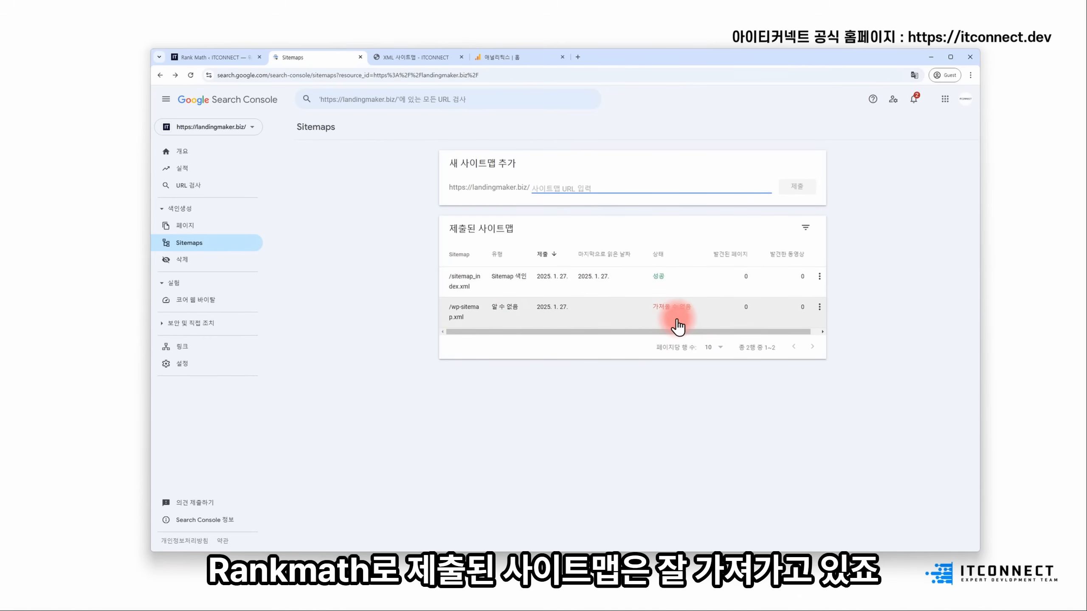
# - Delete the unreadable /wp-sitemap.xml sitemap and return to the Sitemaps list
pyautogui.click(575, 313)
pyautogui.click(963, 126)
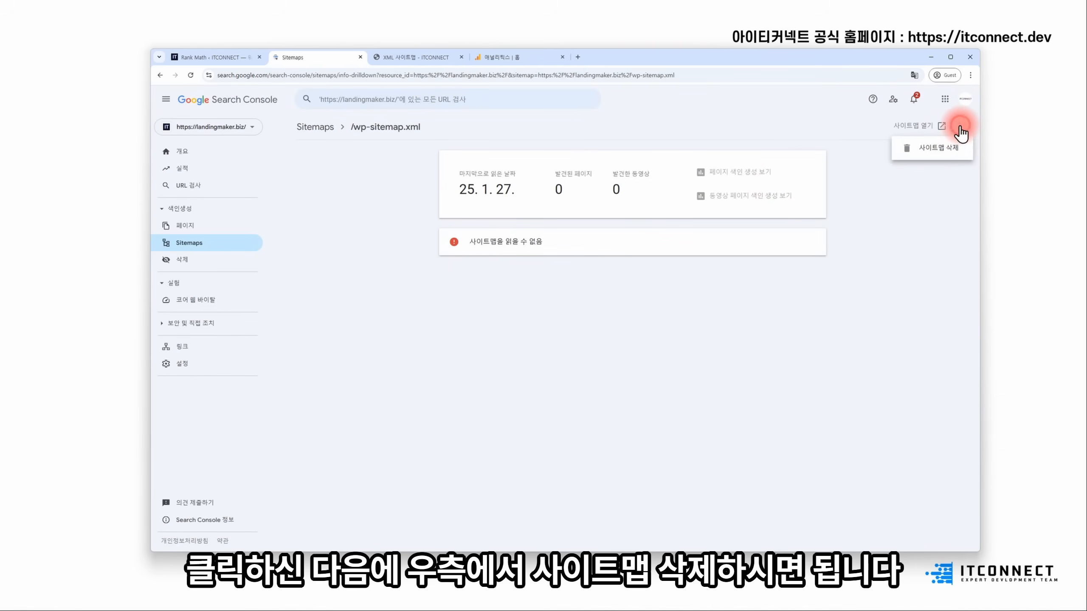
pyautogui.click(939, 150)
pyautogui.click(598, 328)
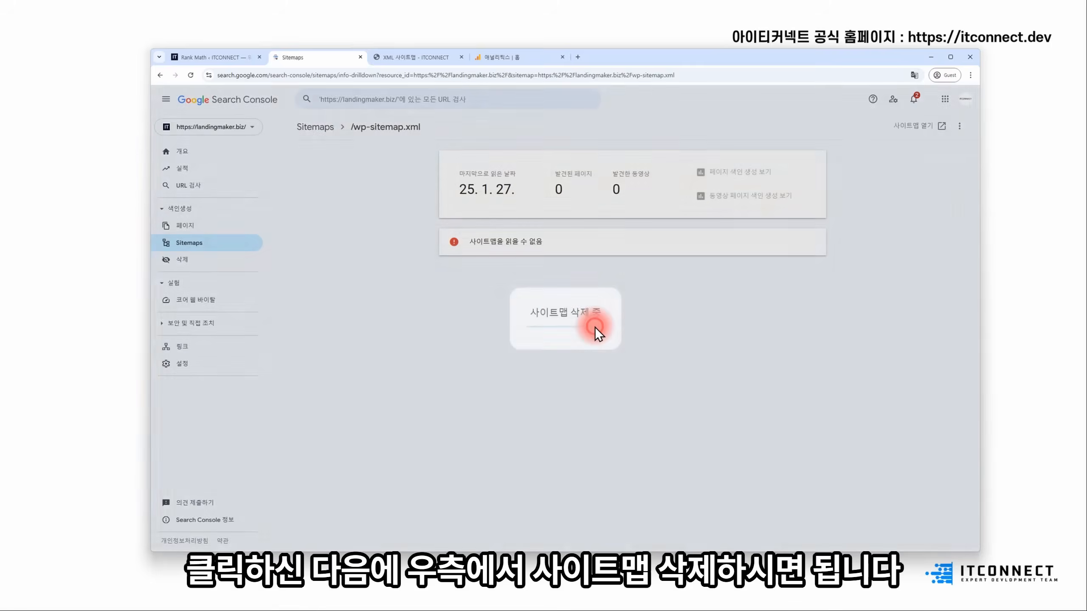
pyautogui.click(211, 154)
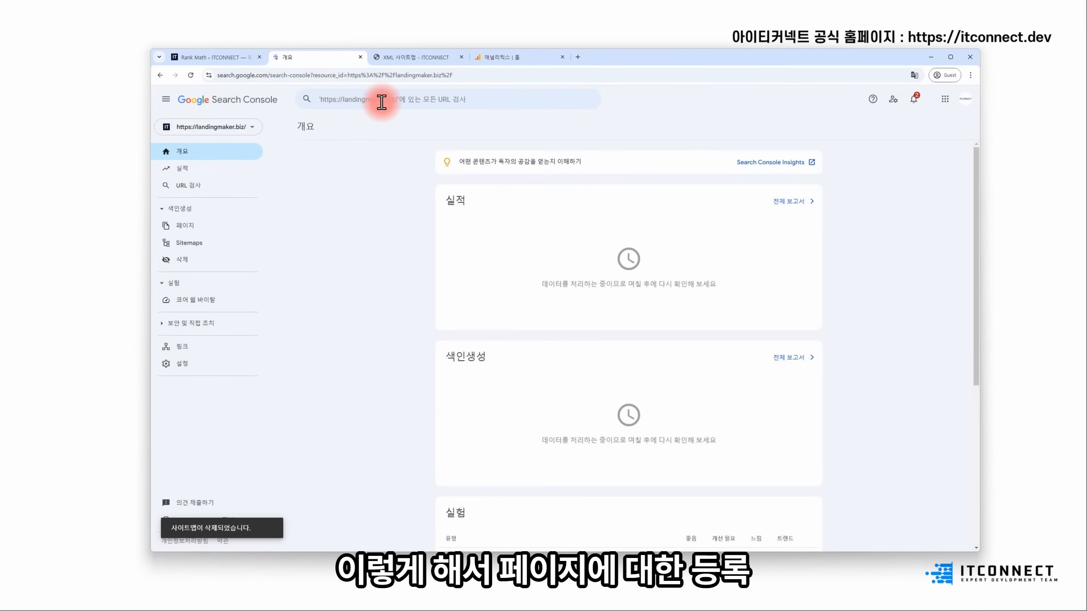
pyautogui.click(216, 245)
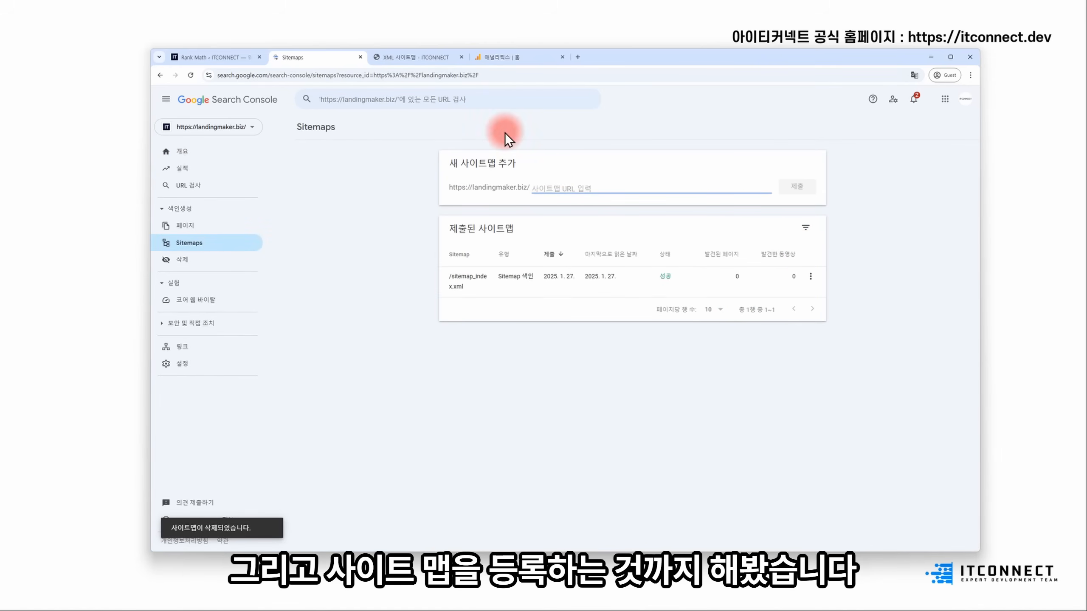
pyautogui.click(412, 57)
pyautogui.click(228, 57)
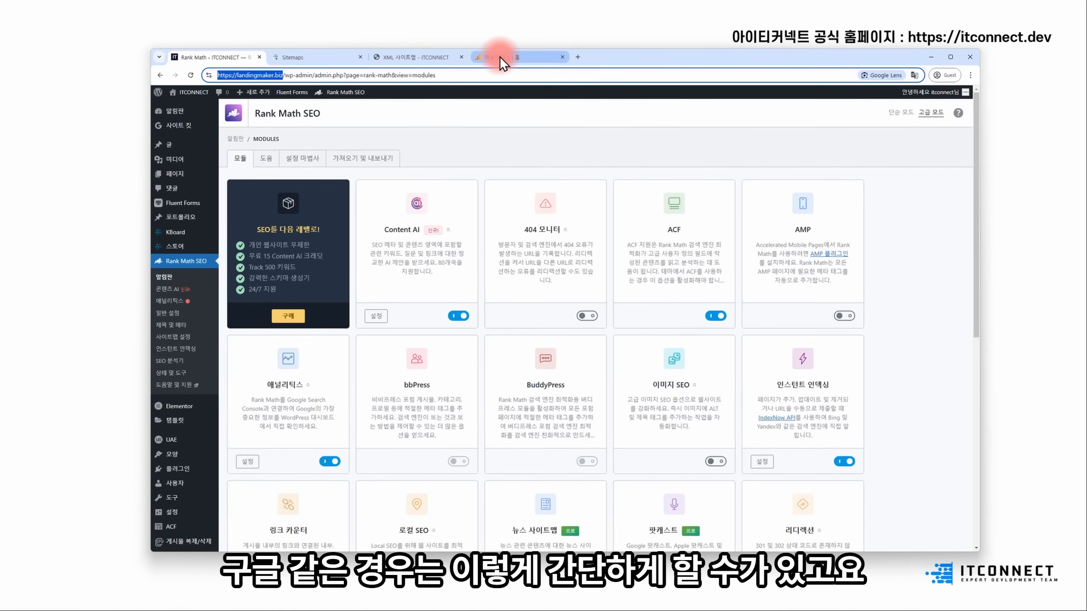
# - Search Google for '빙 웹 마스터 도구' in a new tab and open Bing Webmaster Tools
pyautogui.click(574, 61)
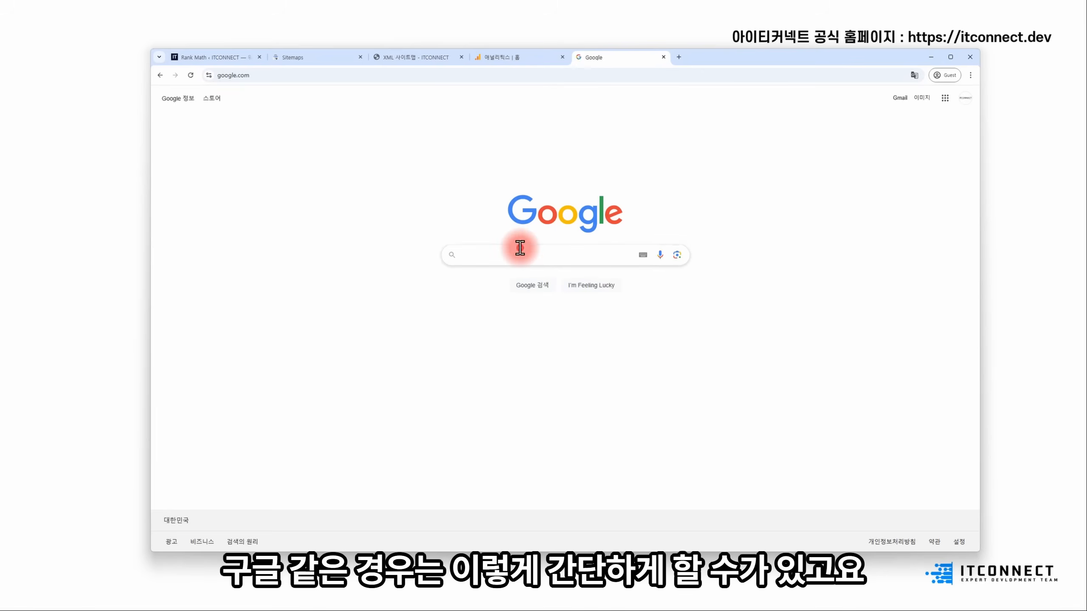
pyautogui.write('빙 웹 마스터 도구')
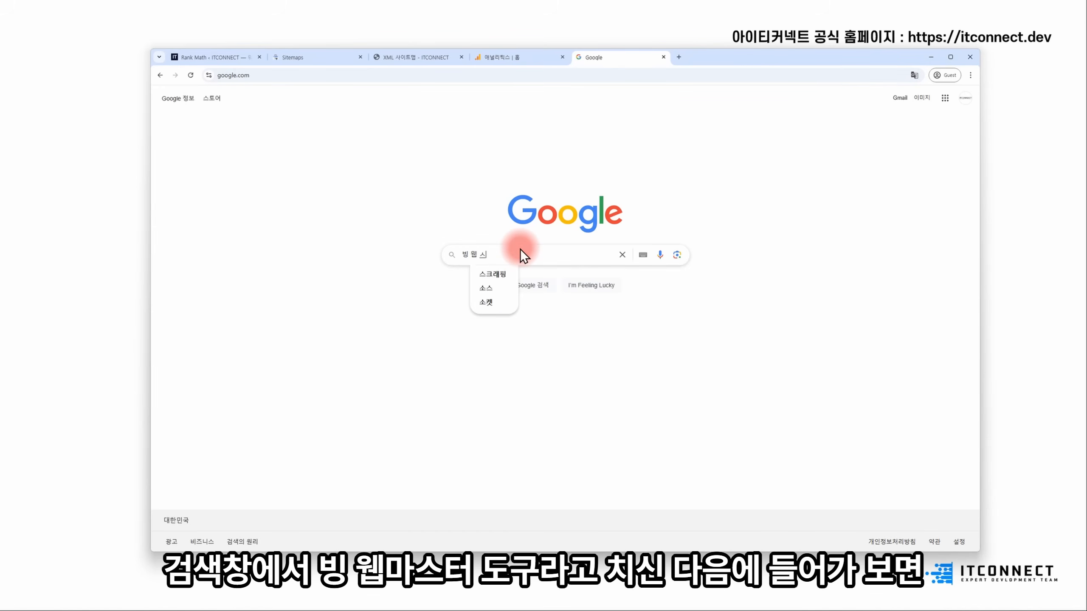
pyautogui.press('Return')
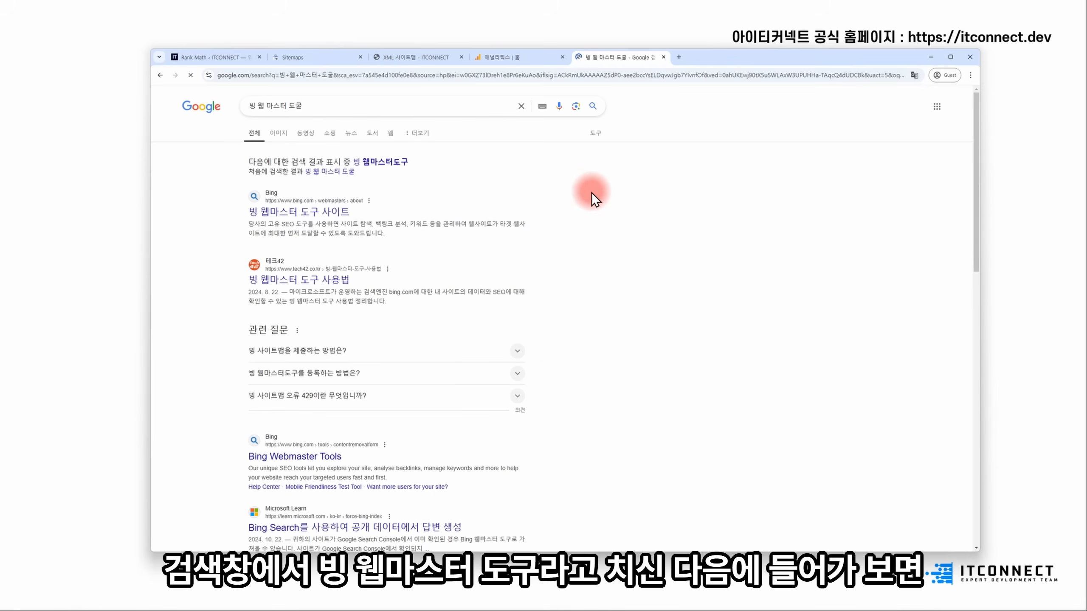
pyautogui.click(325, 214)
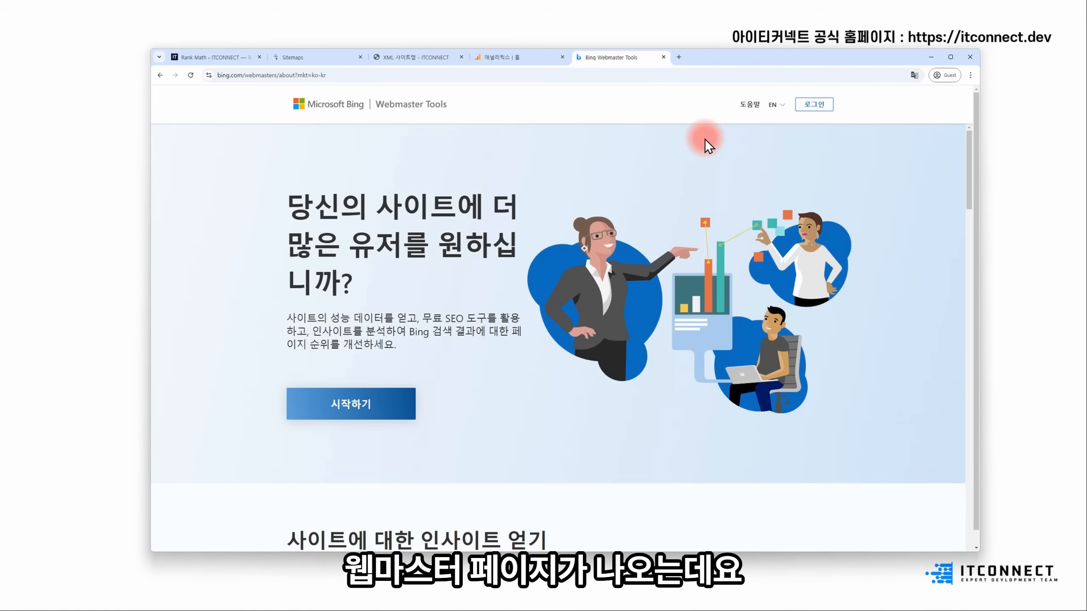
# - Sign in to Bing Webmaster Tools with a Google account
pyautogui.click(795, 110)
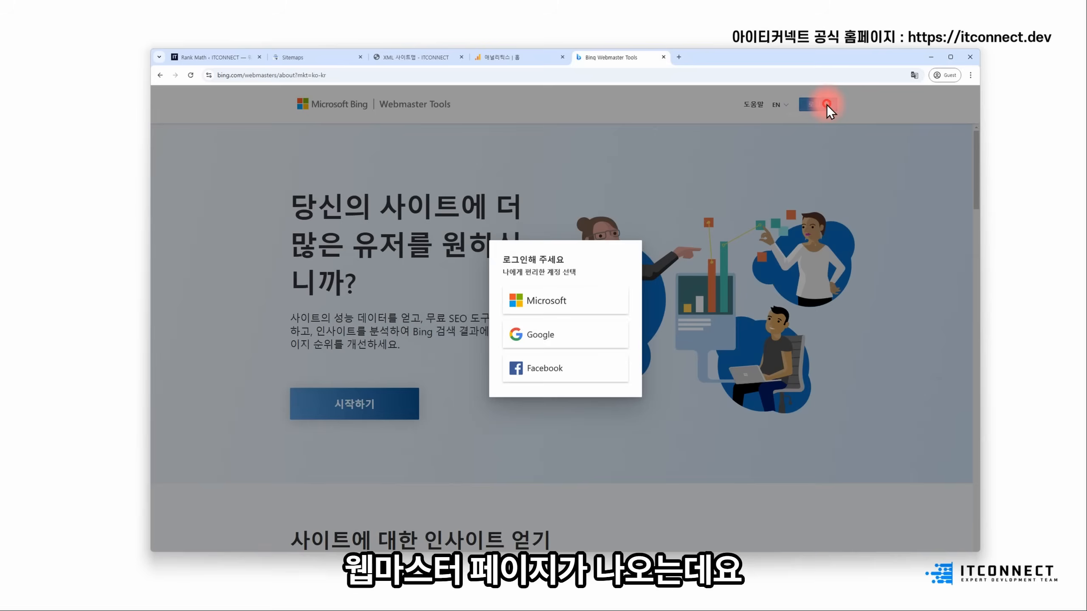
pyautogui.click(574, 337)
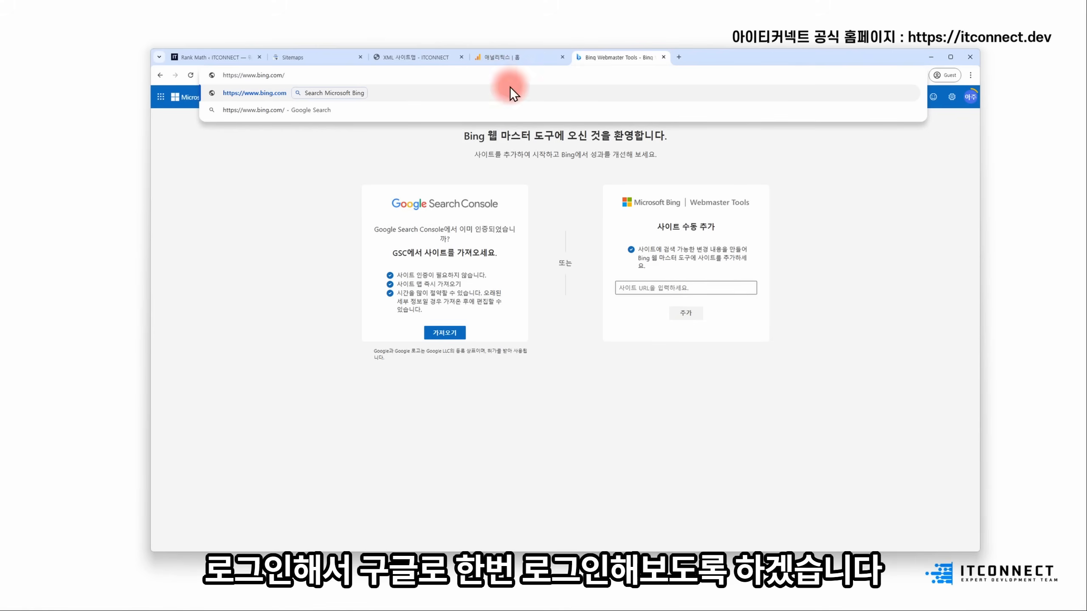
pyautogui.click(939, 322)
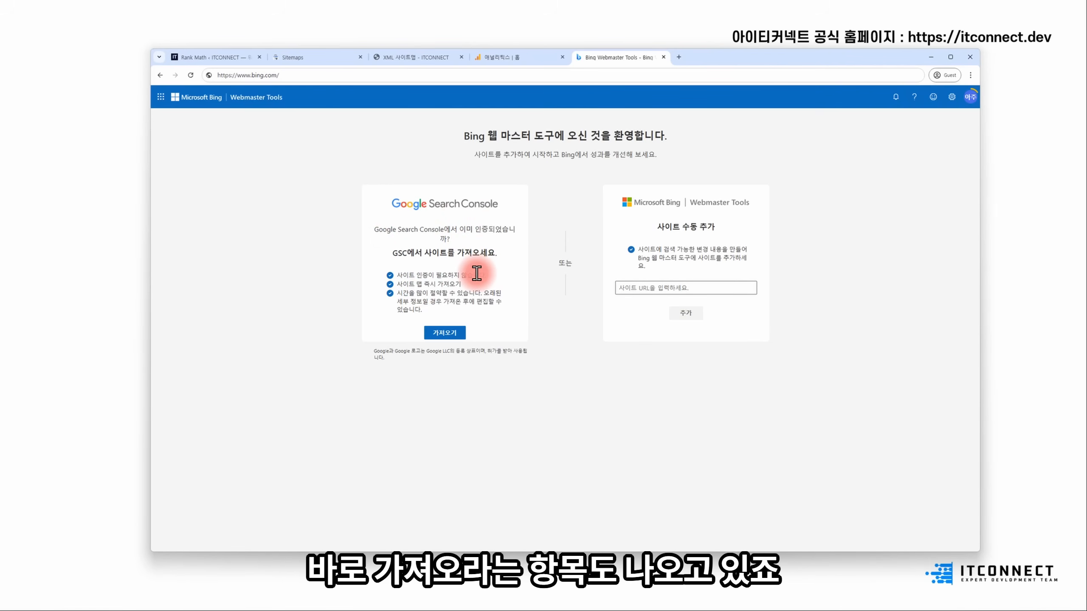
# - Import both verified sites from Google Search Console, authorizing Bing with the Google account
pyautogui.click(454, 333)
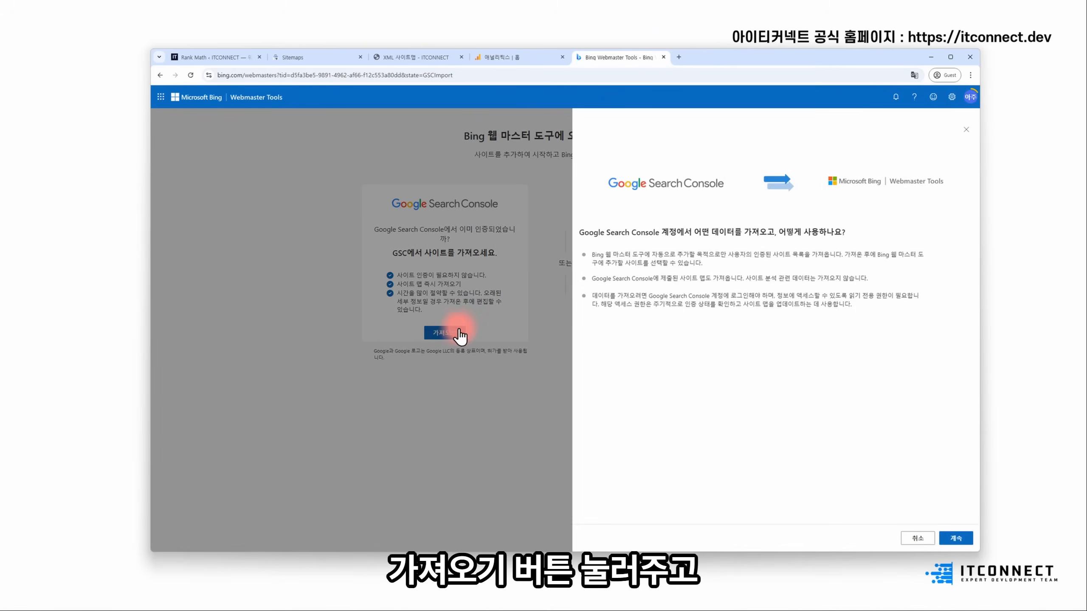
pyautogui.click(956, 538)
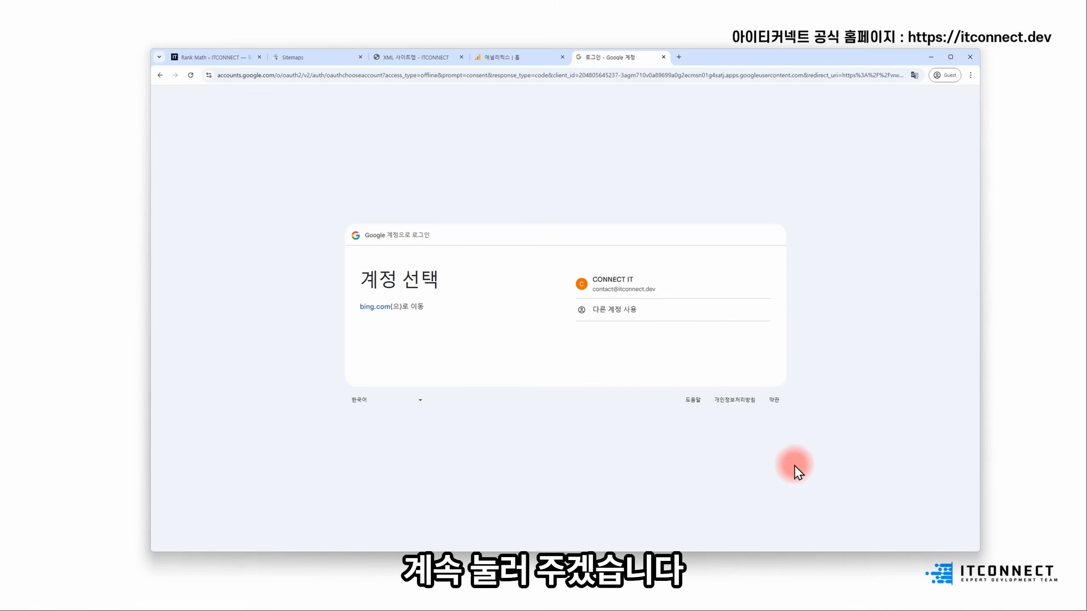
pyautogui.click(646, 289)
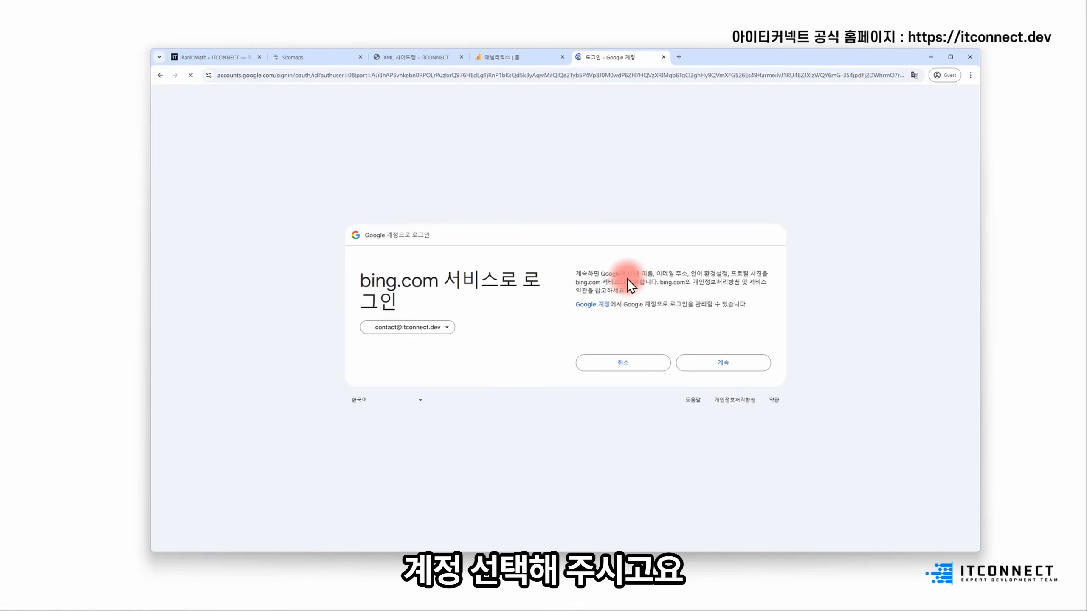
pyautogui.click(756, 367)
pyautogui.click(719, 405)
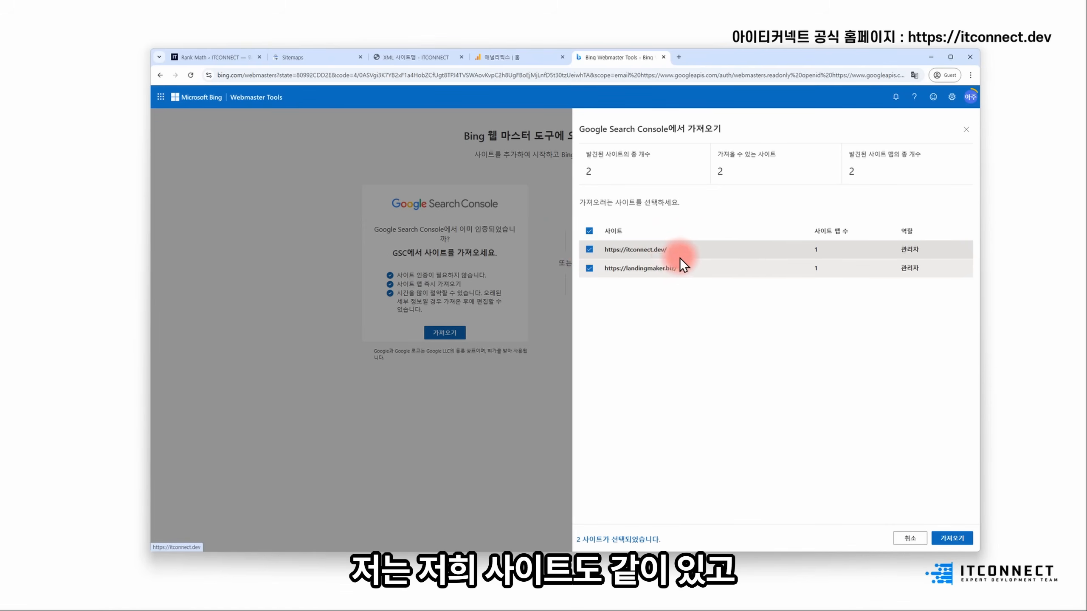
pyautogui.click(948, 540)
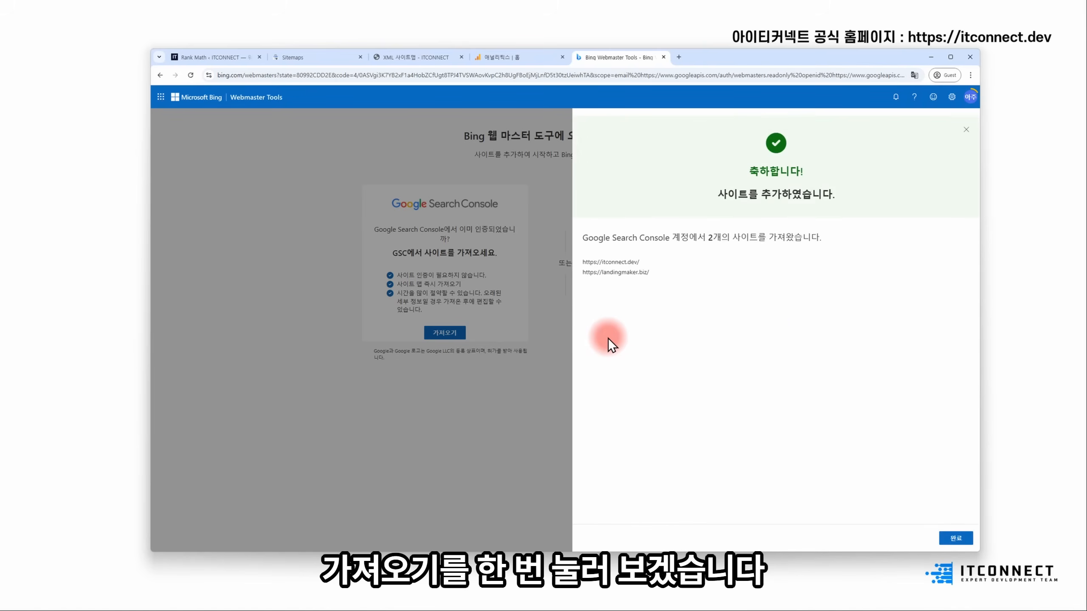
pyautogui.click(956, 538)
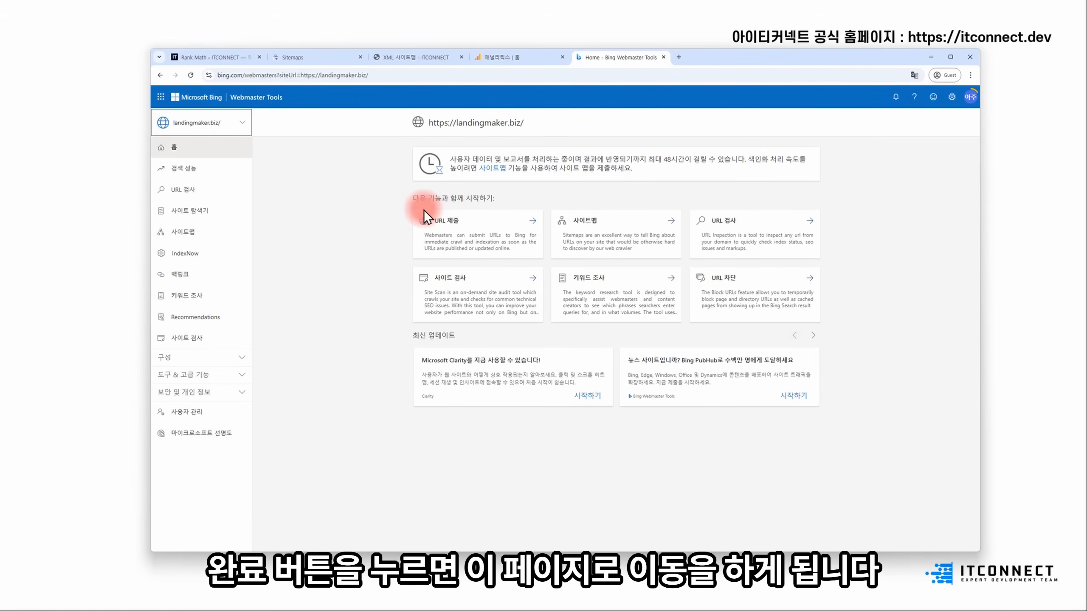
# - Browse the IndexNow, Backlinks and Keyword Research pages in Bing Webmaster Tools
pyautogui.moveTo(643, 160); pyautogui.dragTo(743, 160)
pyautogui.click(743, 158)
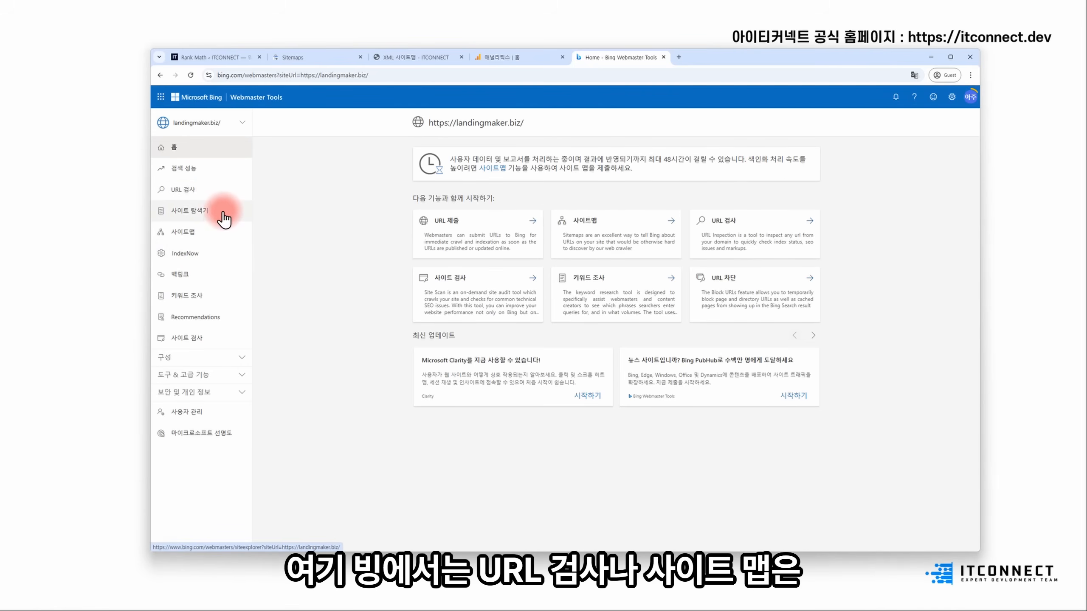
pyautogui.click(212, 253)
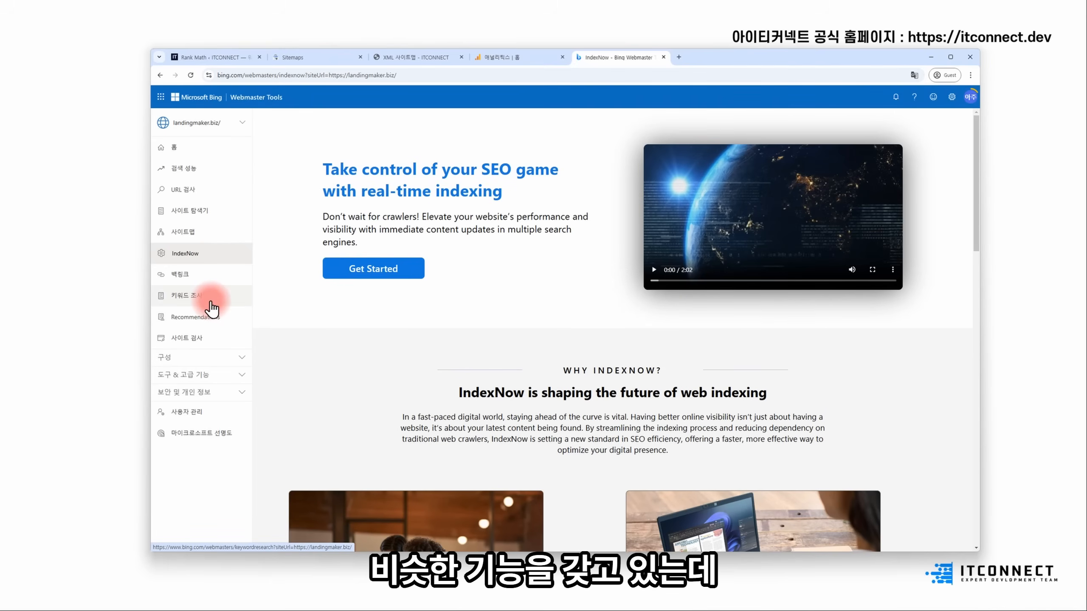
pyautogui.click(212, 277)
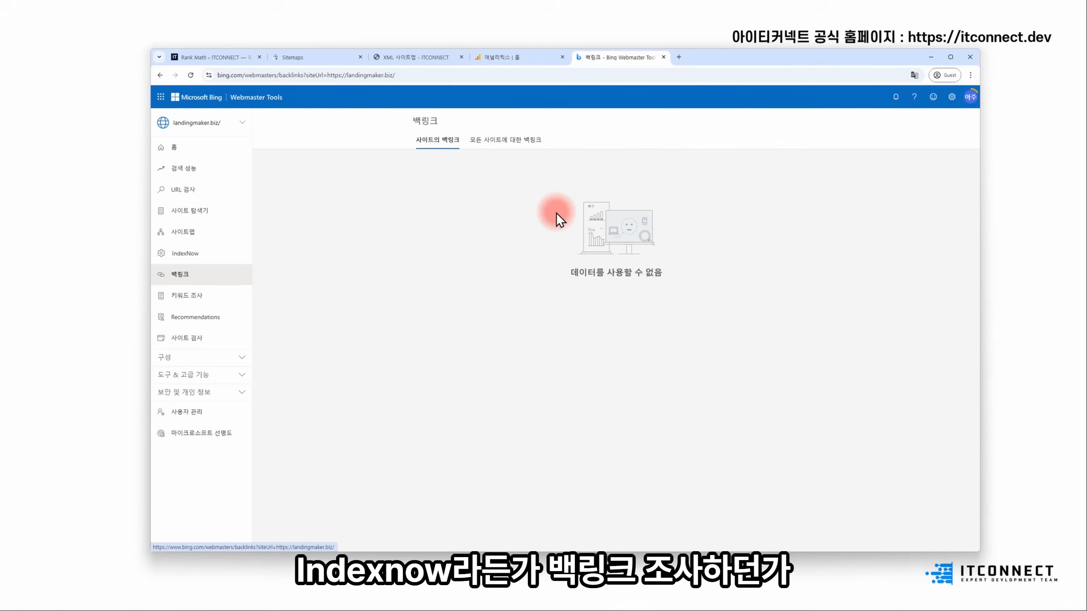
pyautogui.click(216, 301)
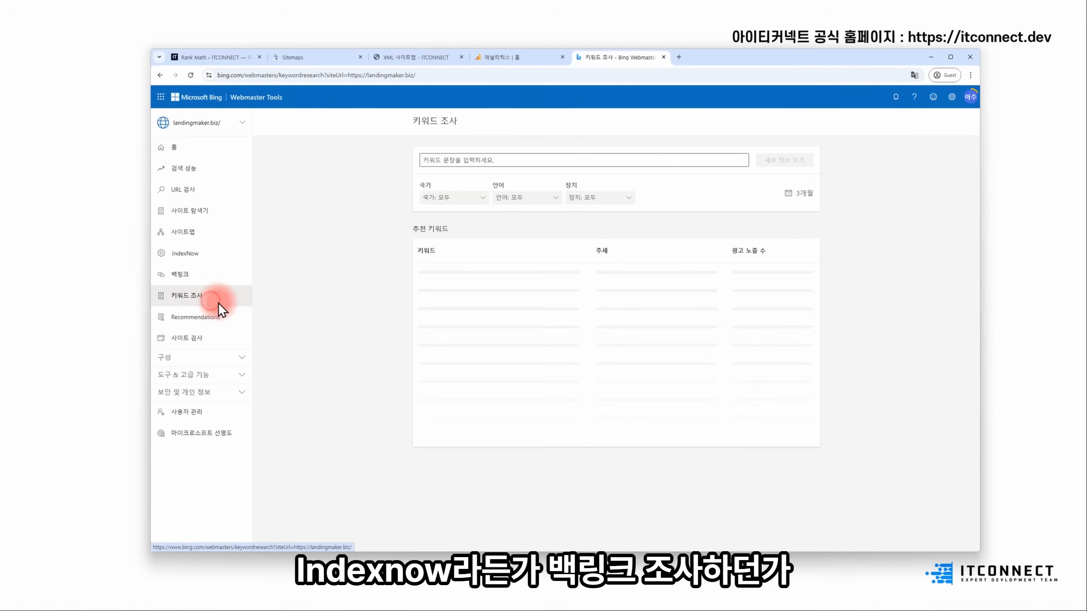
# - Expand the Tools & Advanced, Security and Configuration sidebar groups
pyautogui.click(223, 375)
pyautogui.click(192, 425)
pyautogui.click(221, 360)
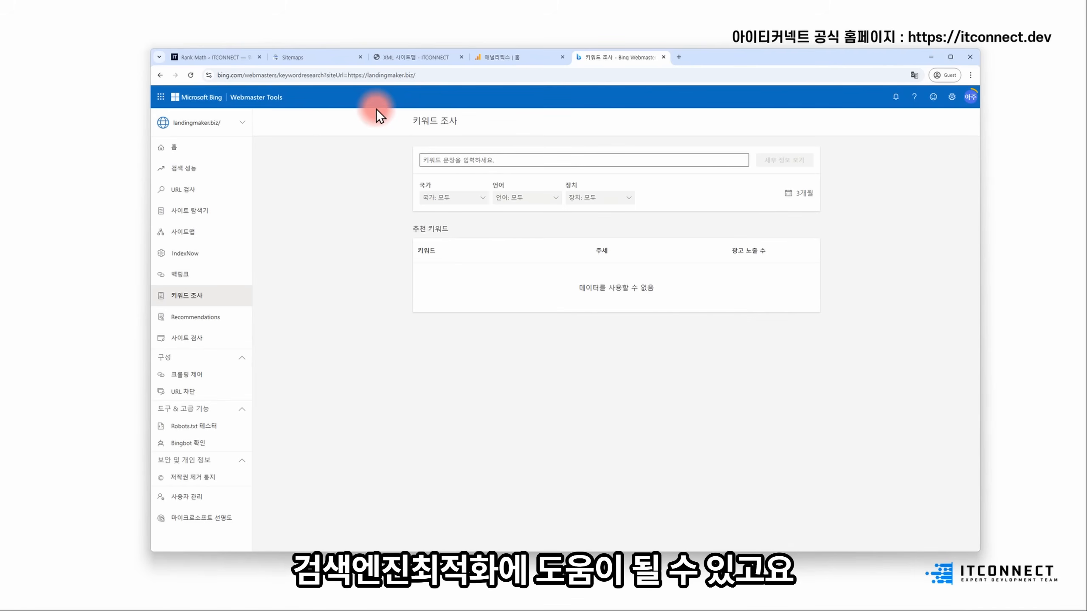
# - In a new tab, search Google for 'naver search advisor' and open its home page
pyautogui.click(680, 58)
pyautogui.write('n')
pyautogui.press('BackSpace')
pyautogui.write('naver')
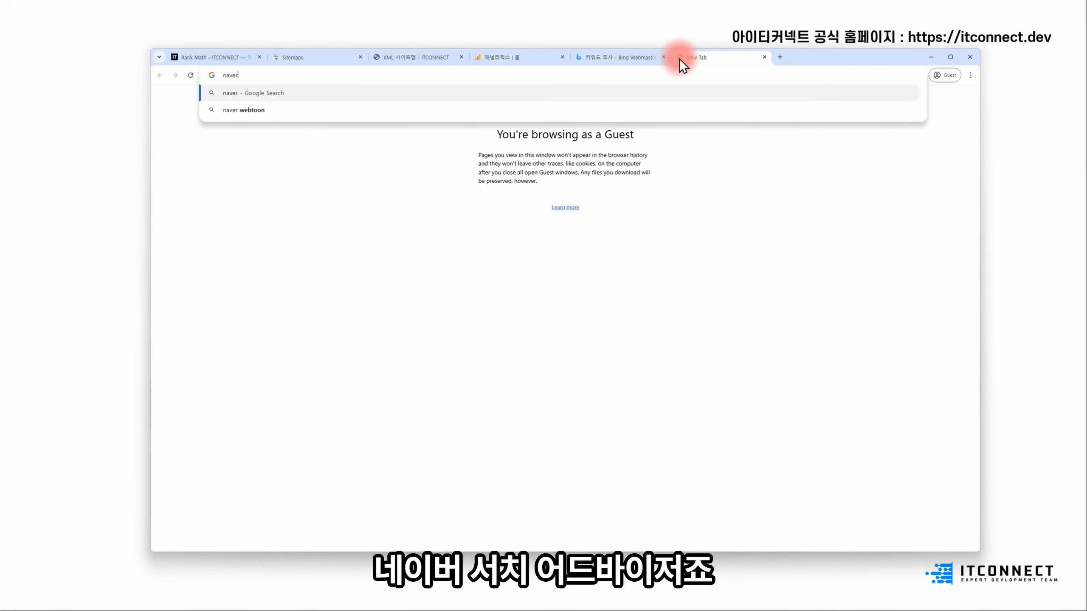
pyautogui.write(' search advisor')
pyautogui.press('Return')
pyautogui.click(341, 184)
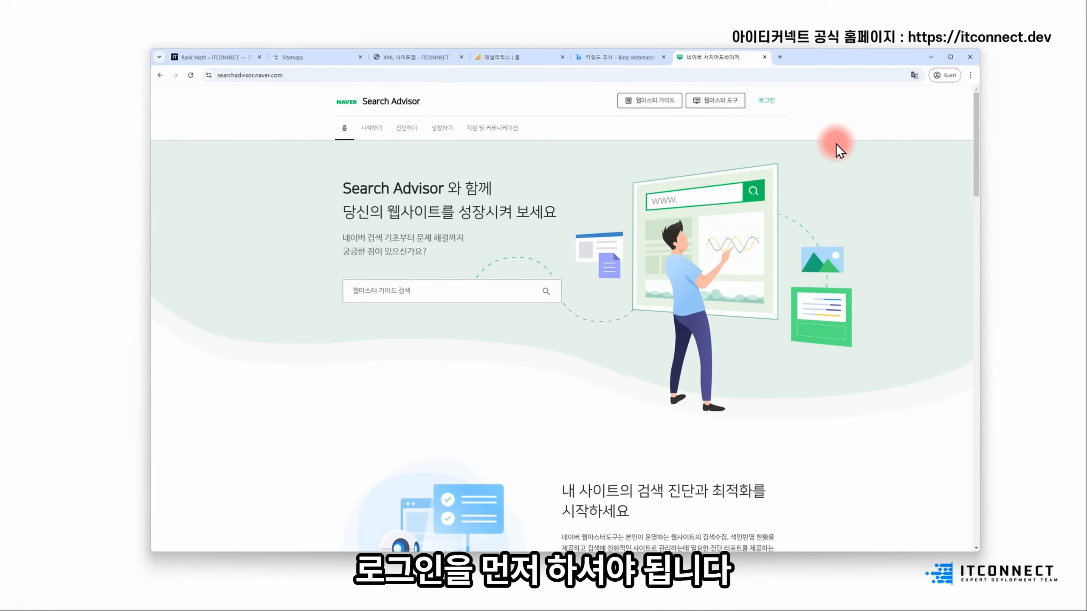
# - Sign in with the Naver account ID and password, trusting this browser for two-step verification
pyautogui.click(766, 101)
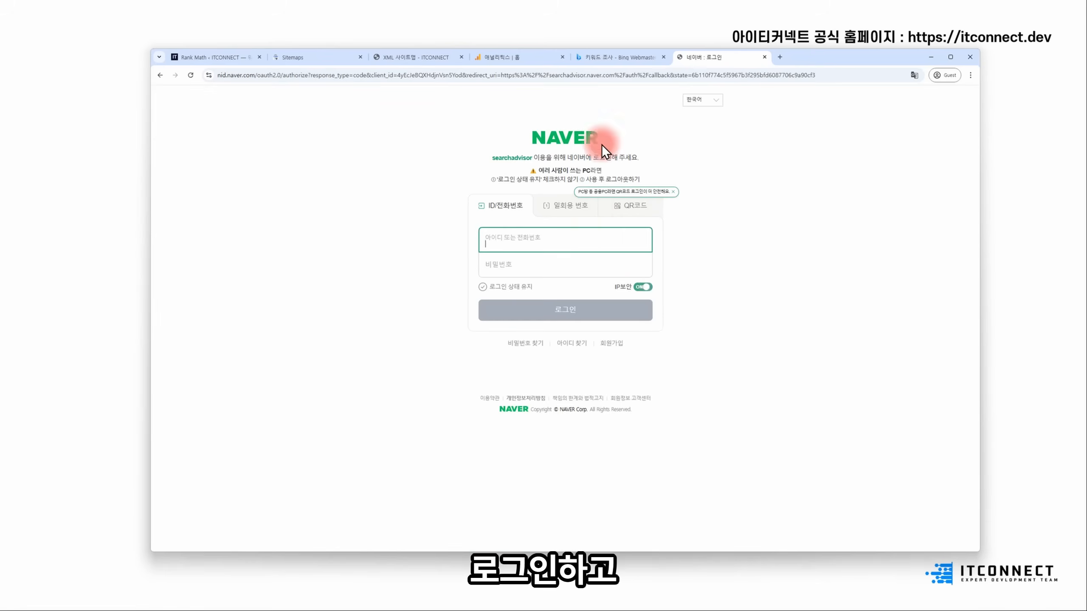
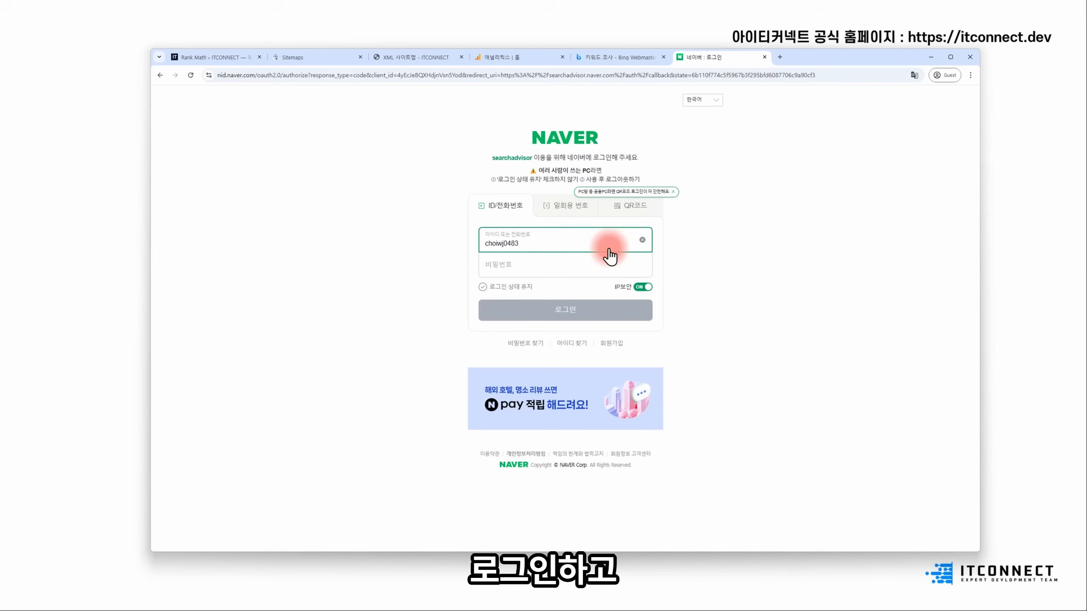
pyautogui.press('Tab')
pyautogui.write('•••••')
pyautogui.press('Return')
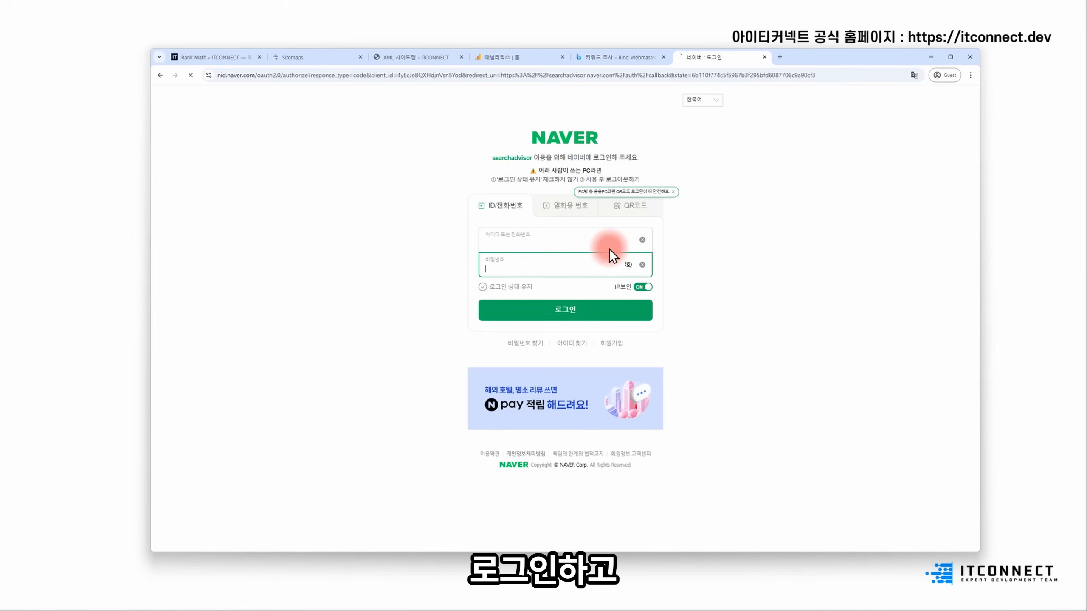
pyautogui.click(498, 346)
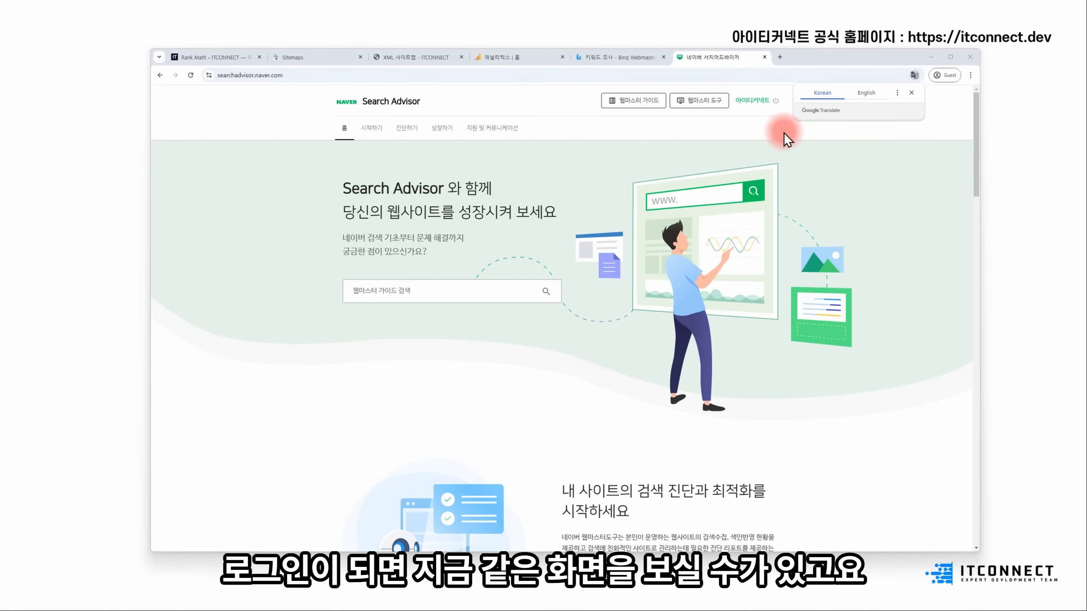
pyautogui.click(907, 95)
pyautogui.click(685, 103)
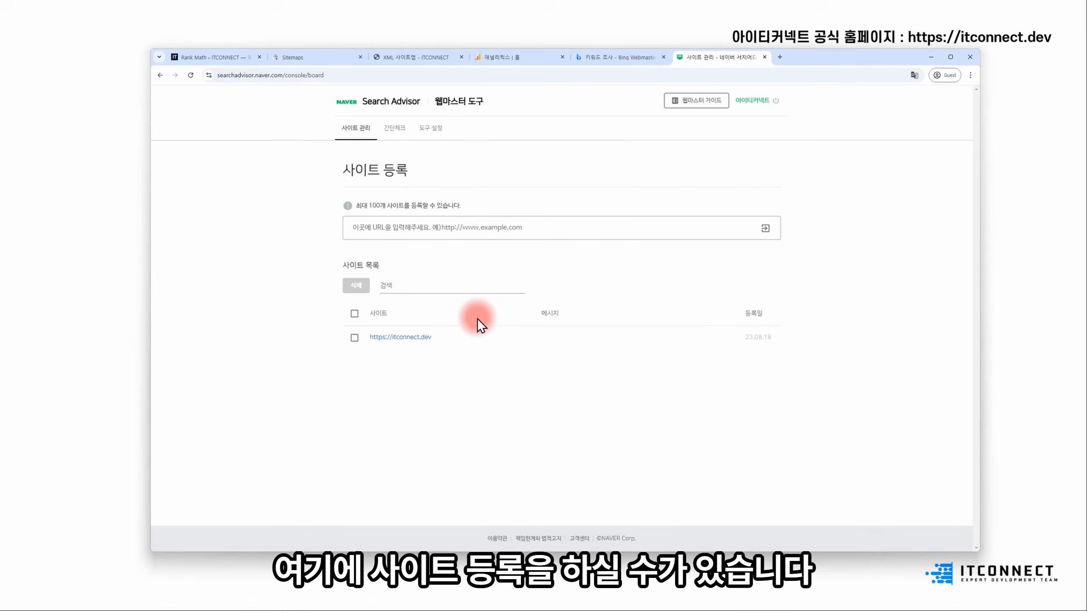
pyautogui.click(492, 227)
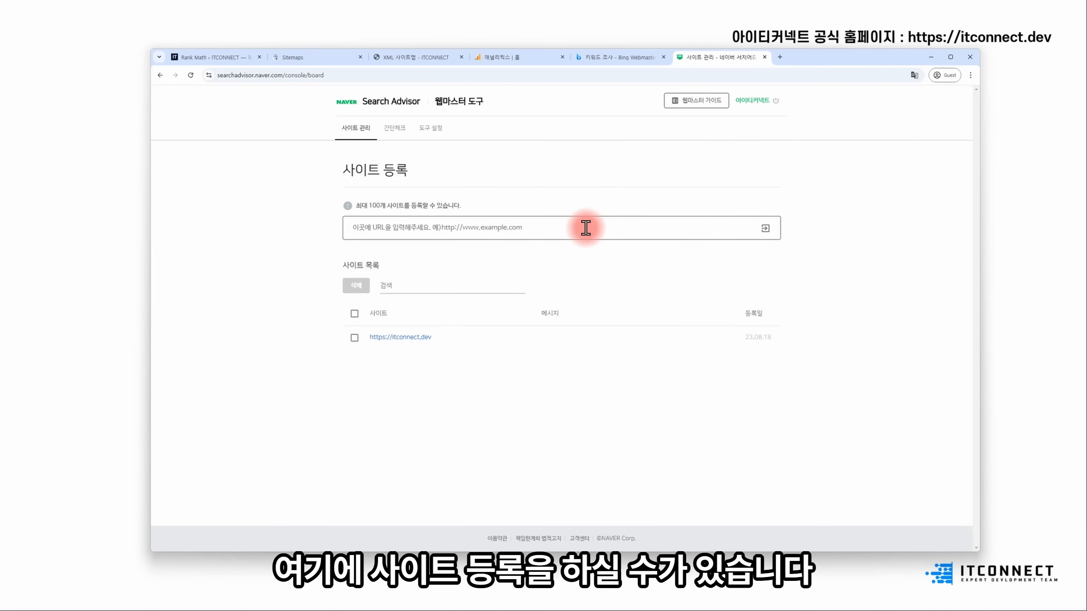
pyautogui.write('h')
pyautogui.press('BackSpace')
pyautogui.write('https://landingmaker.biz')
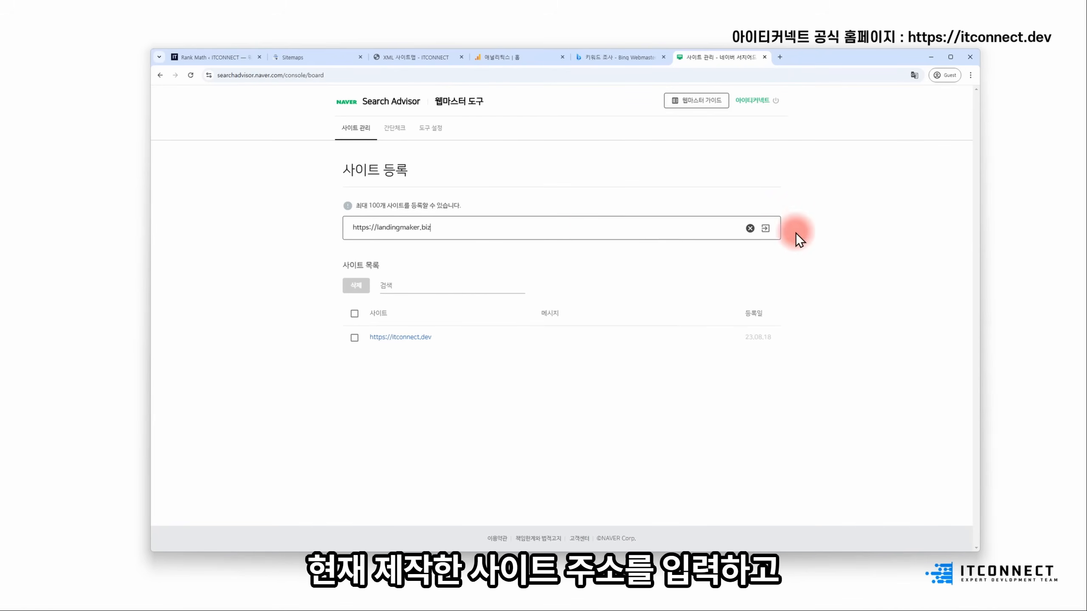
pyautogui.click(768, 231)
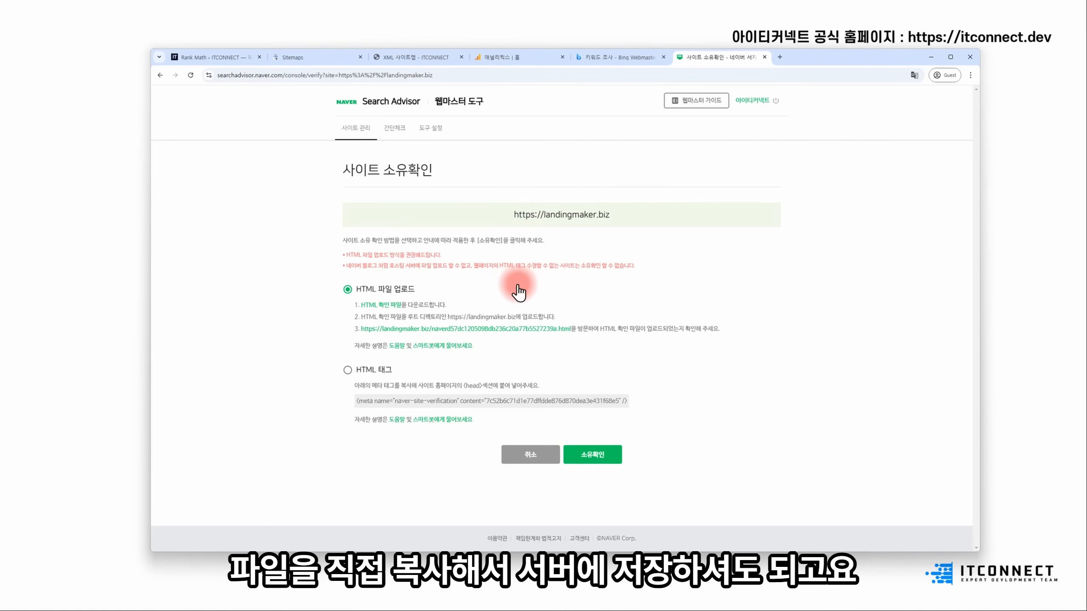
# - Choose HTML tag ownership verification and select the verification meta tag
pyautogui.click(378, 370)
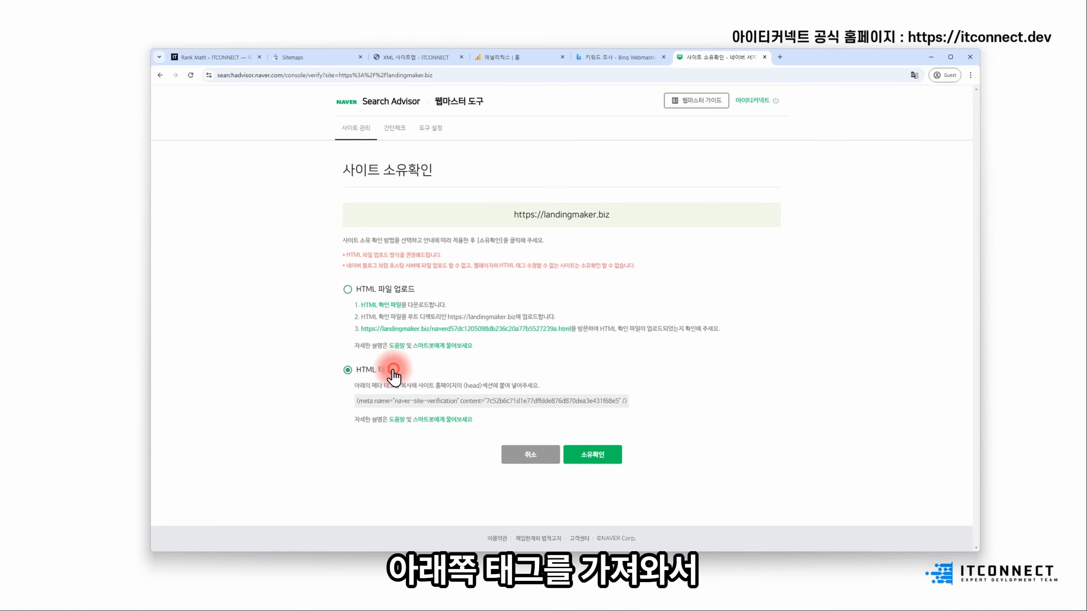
pyautogui.moveTo(354, 404); pyautogui.dragTo(649, 397)
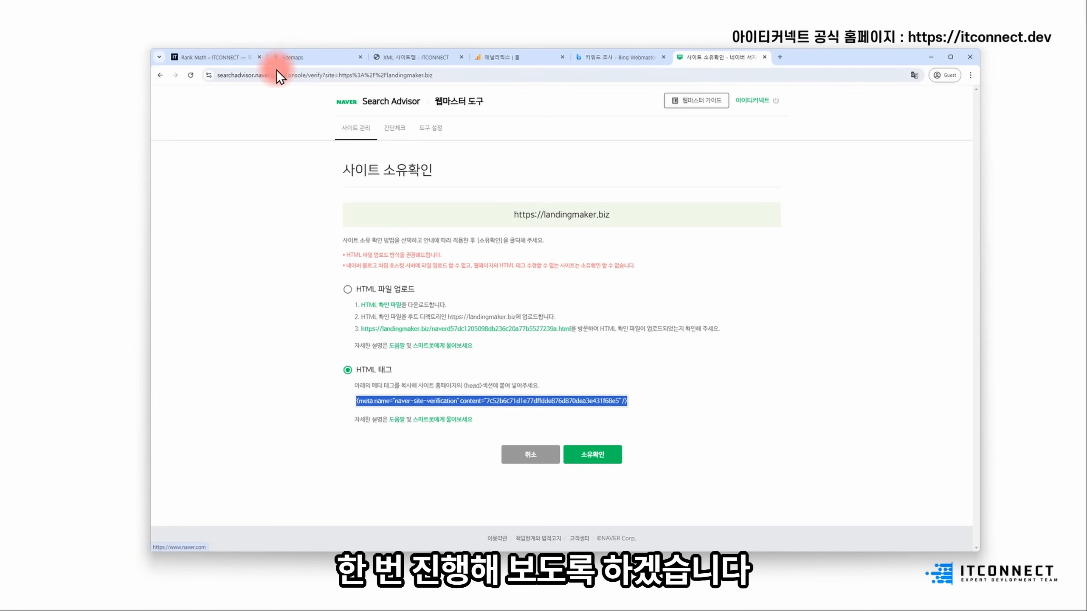
pyautogui.click(211, 59)
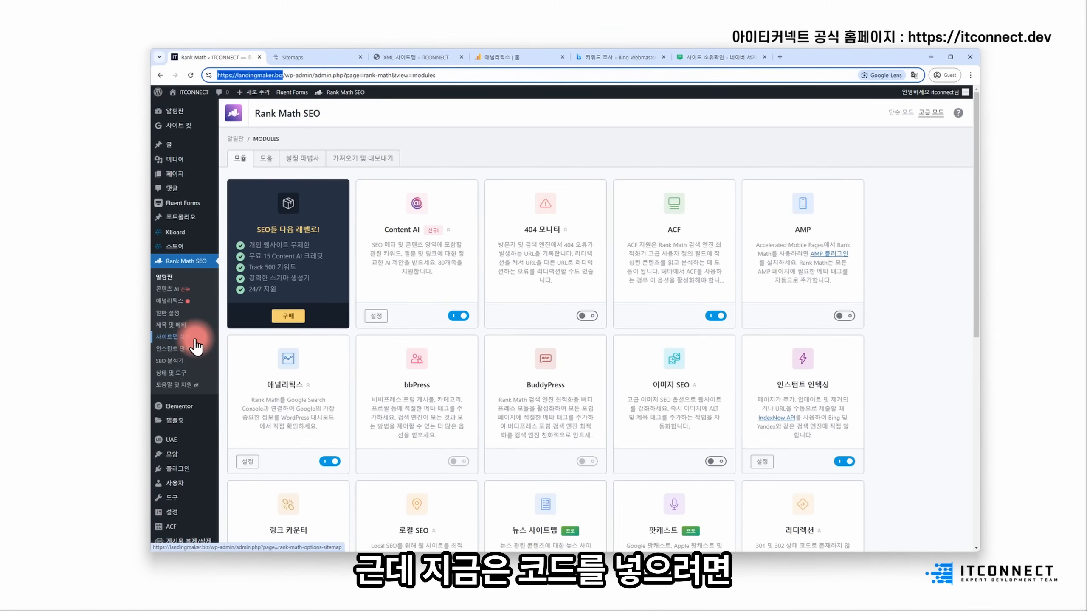
# - Find Code Snippets under Add New Plugin, install and activate it, and view its snippets list
pyautogui.scroll(-2, 208, 356)
pyautogui.moveTo(201, 392)
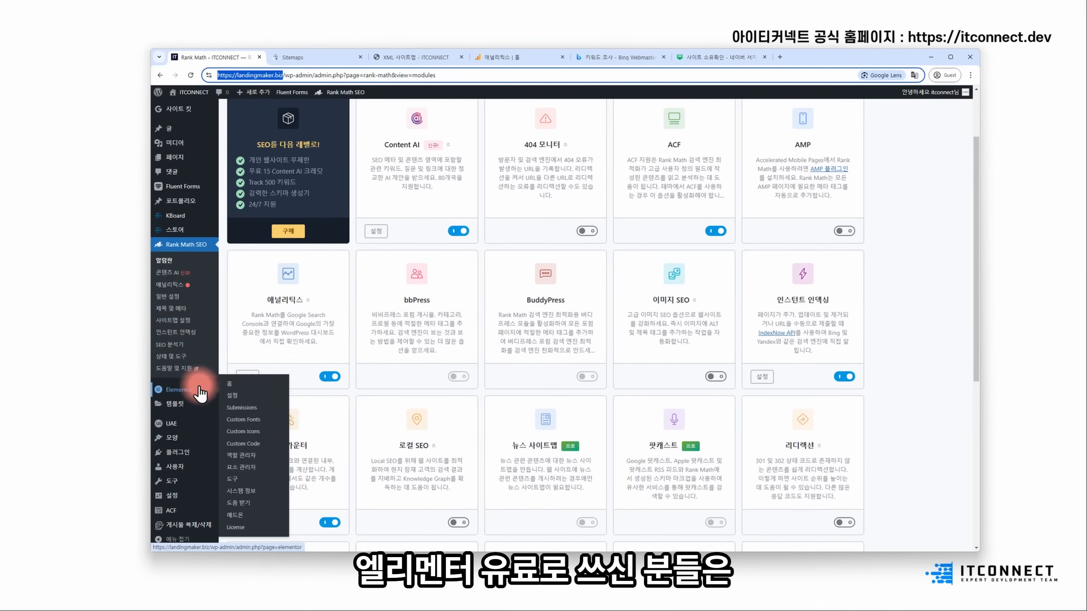
pyautogui.click(251, 445)
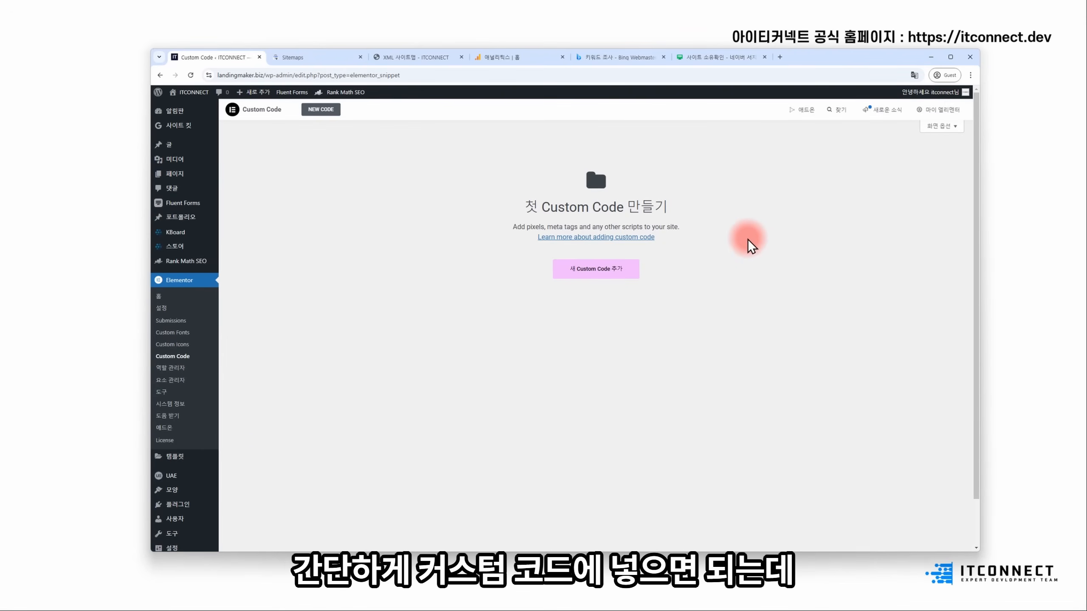
pyautogui.scroll(-1, 214, 462)
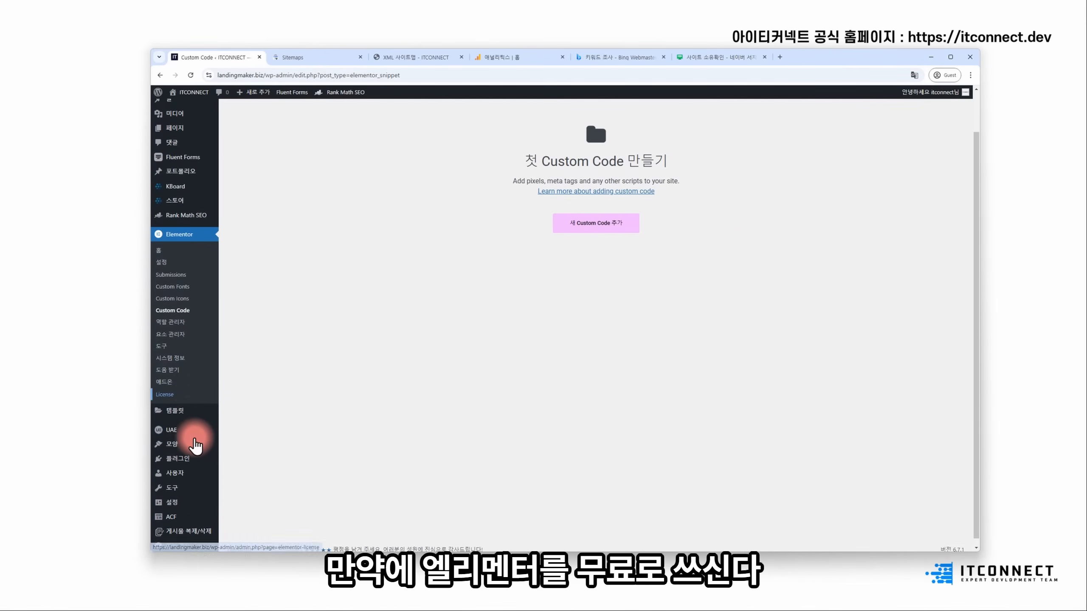
pyautogui.click(194, 455)
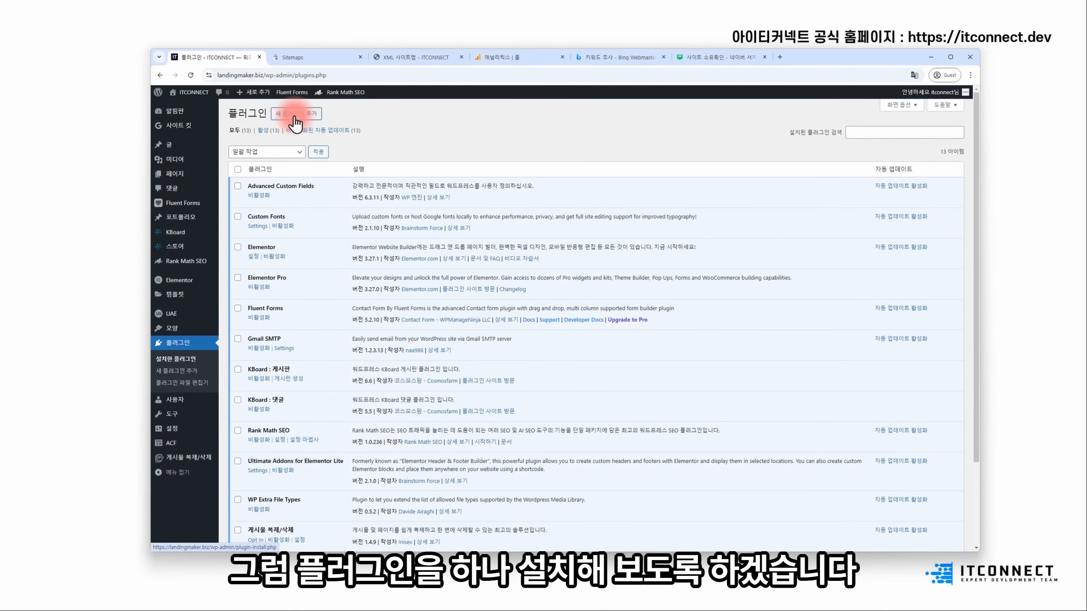
pyautogui.click(295, 124)
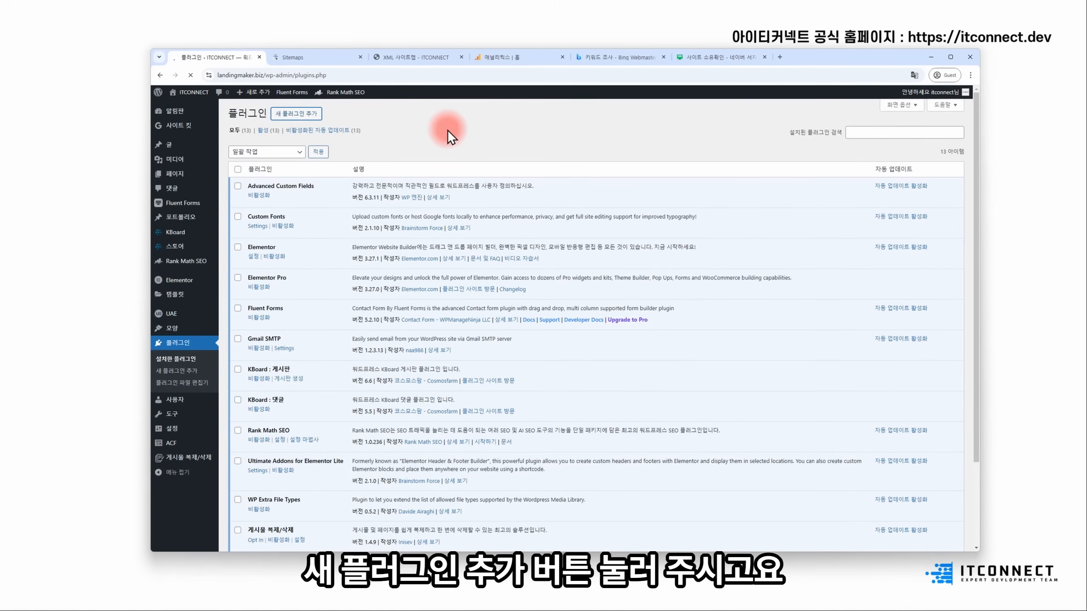
pyautogui.click(852, 138)
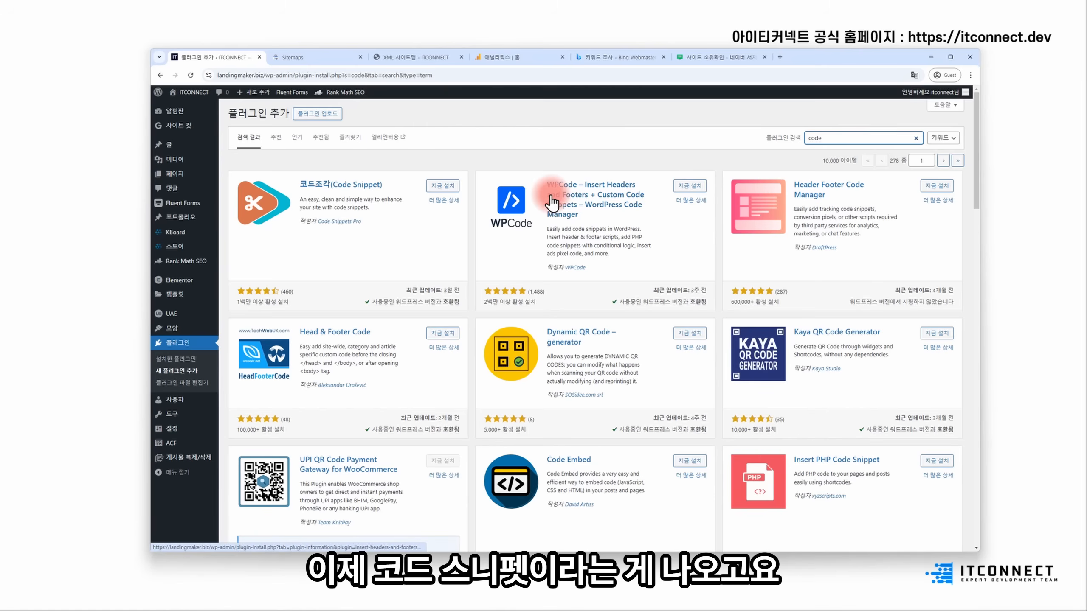
pyautogui.click(444, 190)
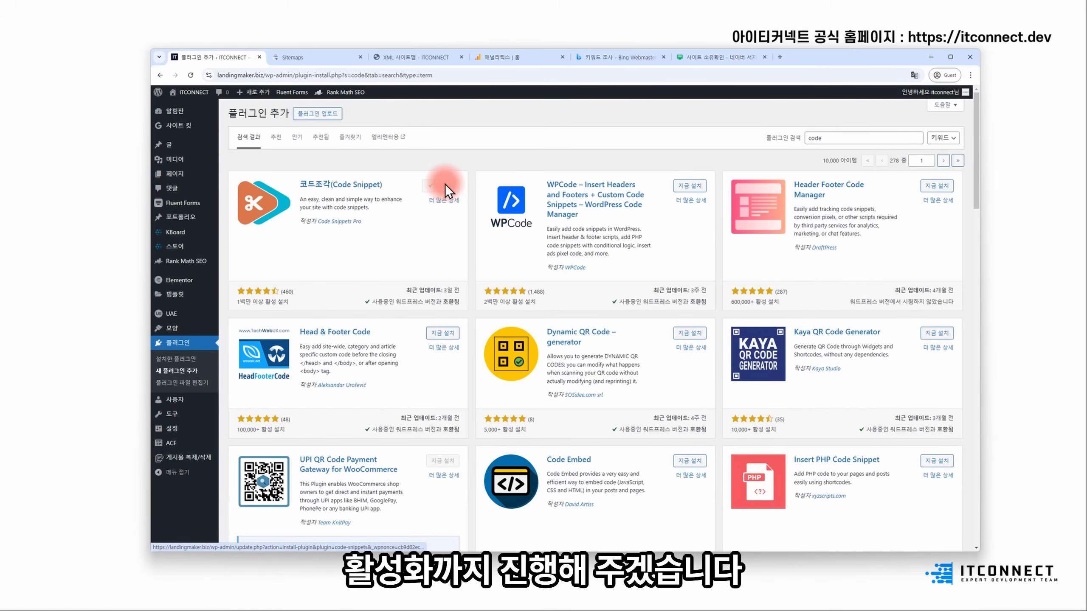
pyautogui.click(445, 184)
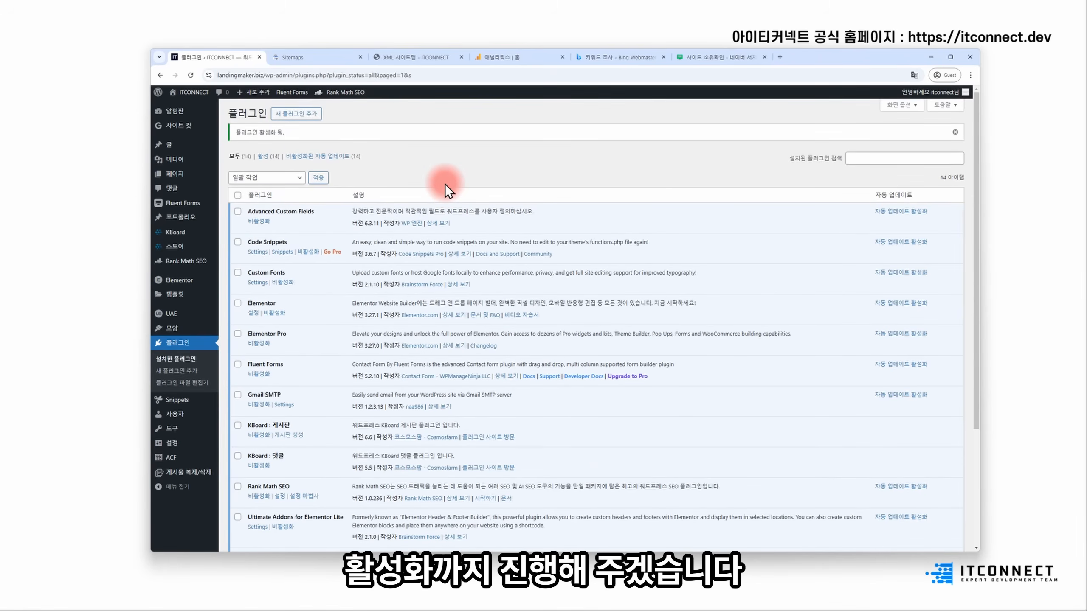
pyautogui.click(194, 402)
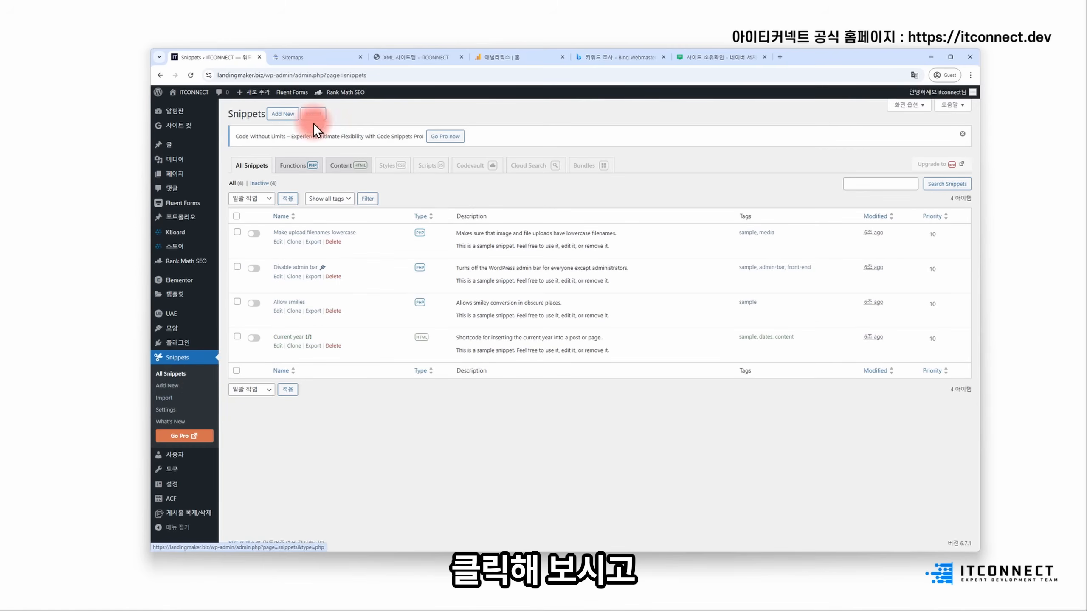
# - Bulk-delete all four sample snippets so the Snippets list is empty
pyautogui.click(237, 216)
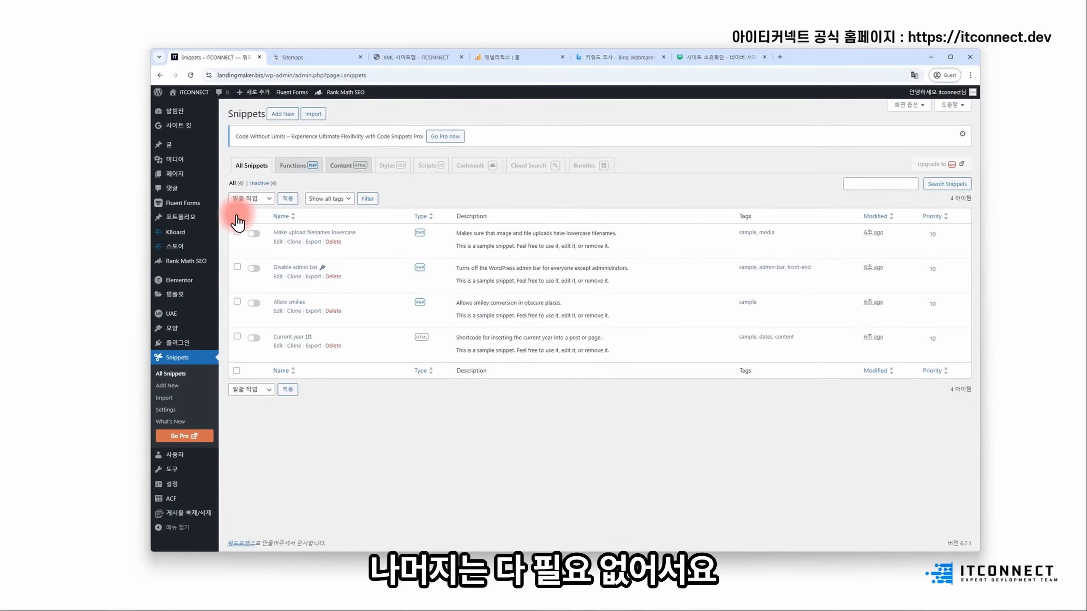
pyautogui.click(259, 199)
pyautogui.click(244, 279)
pyautogui.click(287, 199)
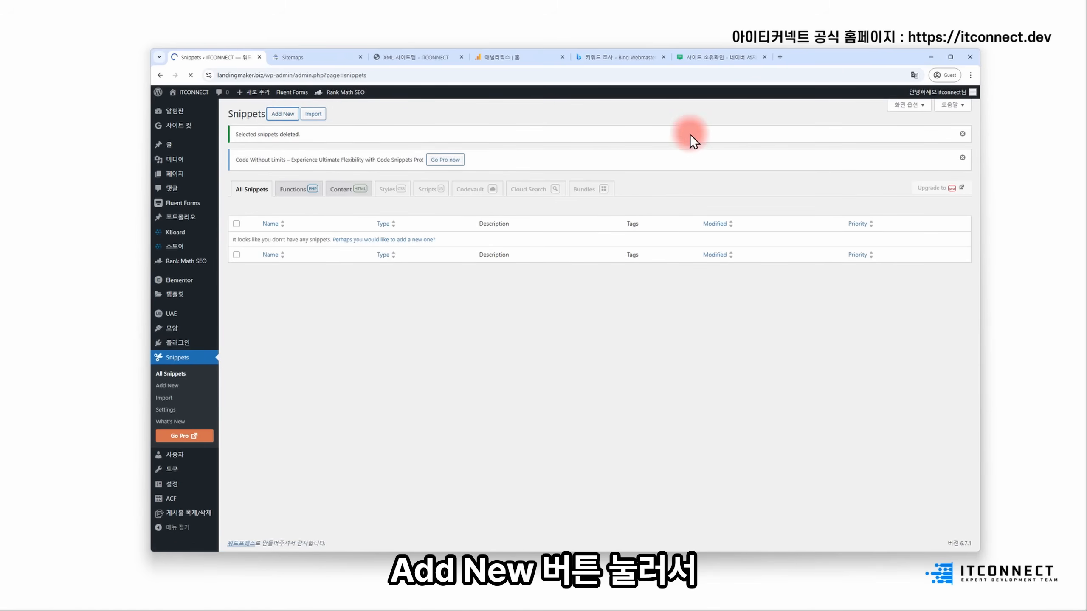
pyautogui.click(367, 135)
# - Title the new snippet 'naver search advisor cod' and switch it to HTML content mode
pyautogui.write('naver sear')
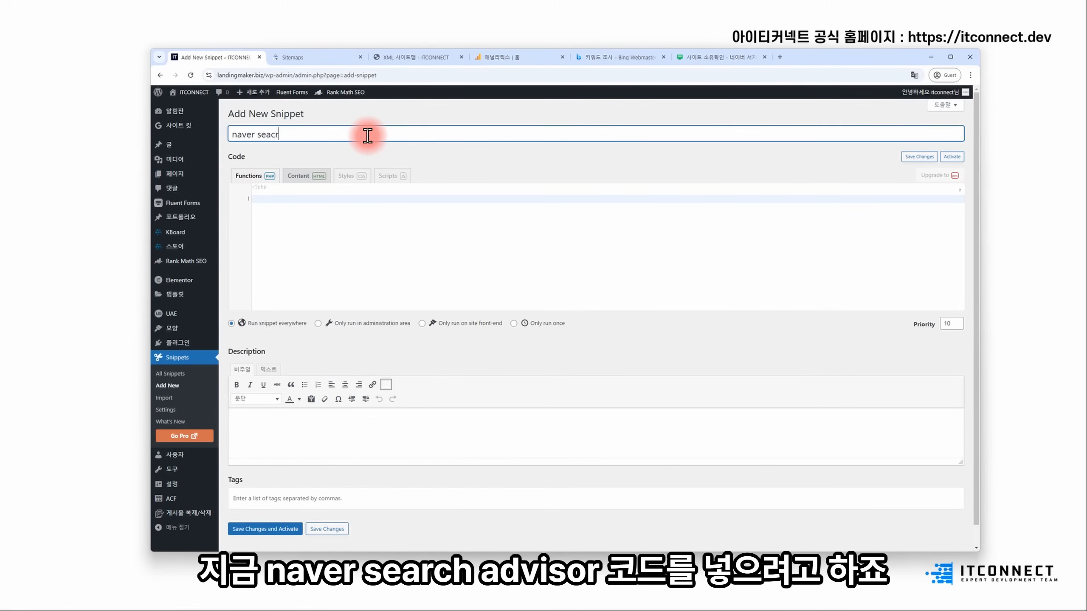
pyautogui.write('ch advisor code')
pyautogui.click(294, 251)
pyautogui.click(304, 177)
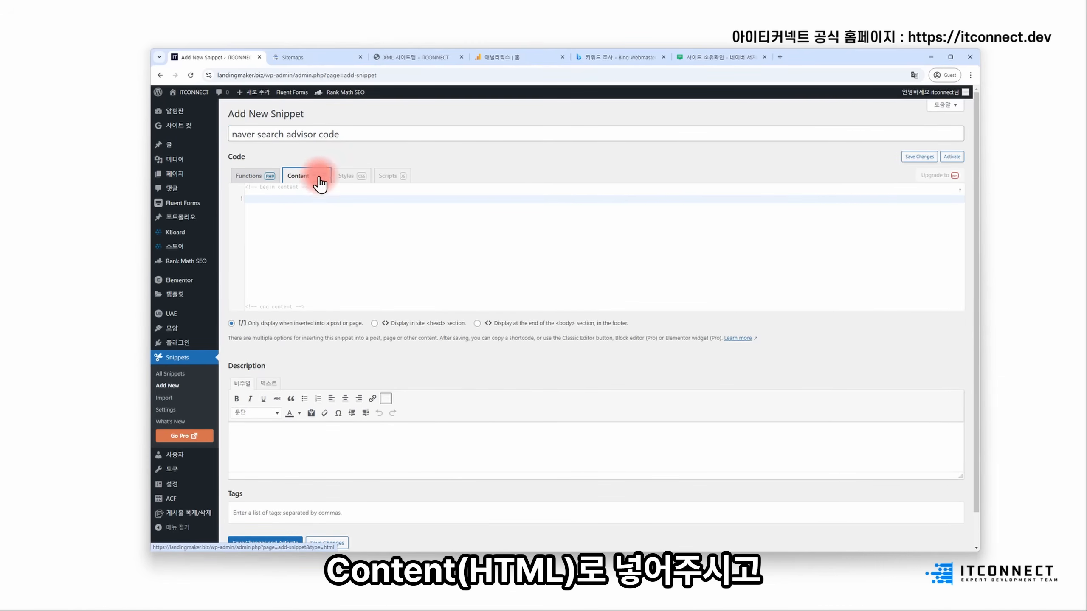
# - Copy Naver's verification meta tag and paste it into the snippet's code area
pyautogui.click(718, 55)
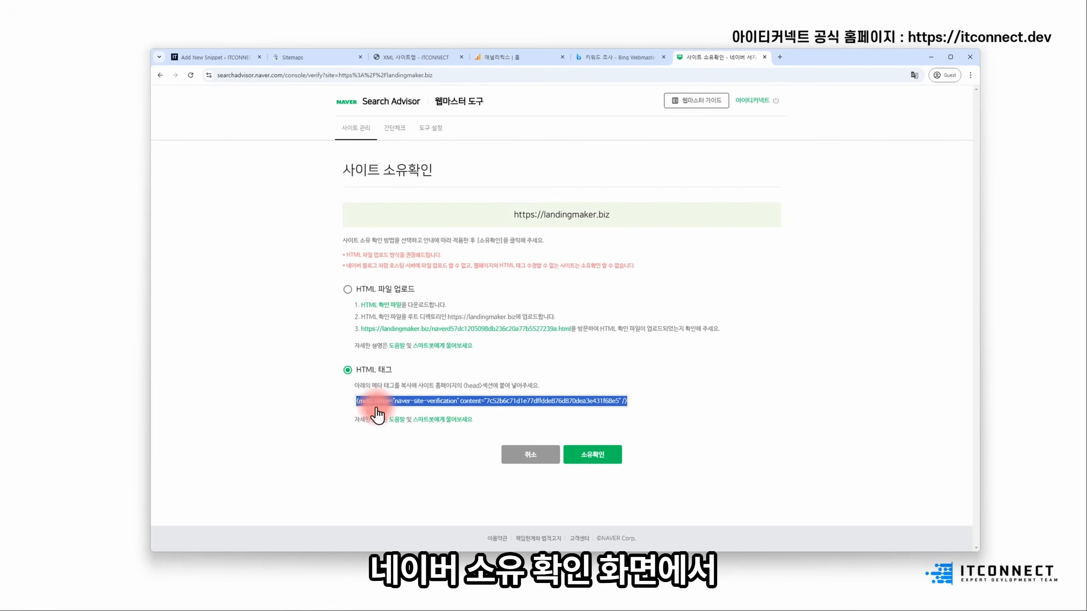
pyautogui.rightClick(376, 407)
pyautogui.click(387, 415)
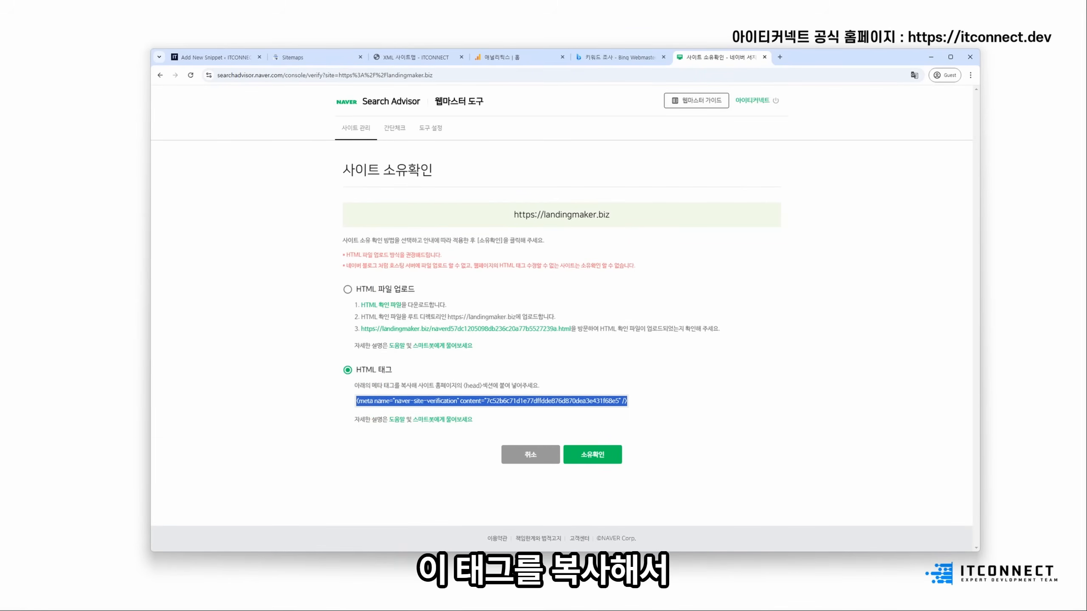
pyautogui.click(240, 60)
pyautogui.click(389, 237)
pyautogui.hotkey('ctrl', 'v')
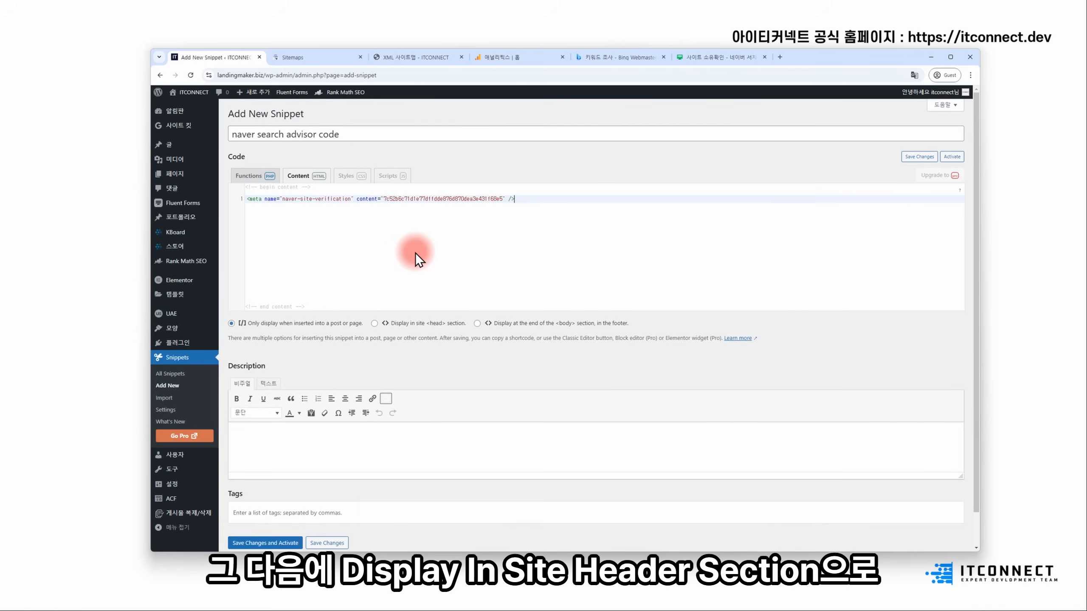
# - Set the snippet to display in the site <head> section, then save and activate it
pyautogui.scroll(-1, 426, 265)
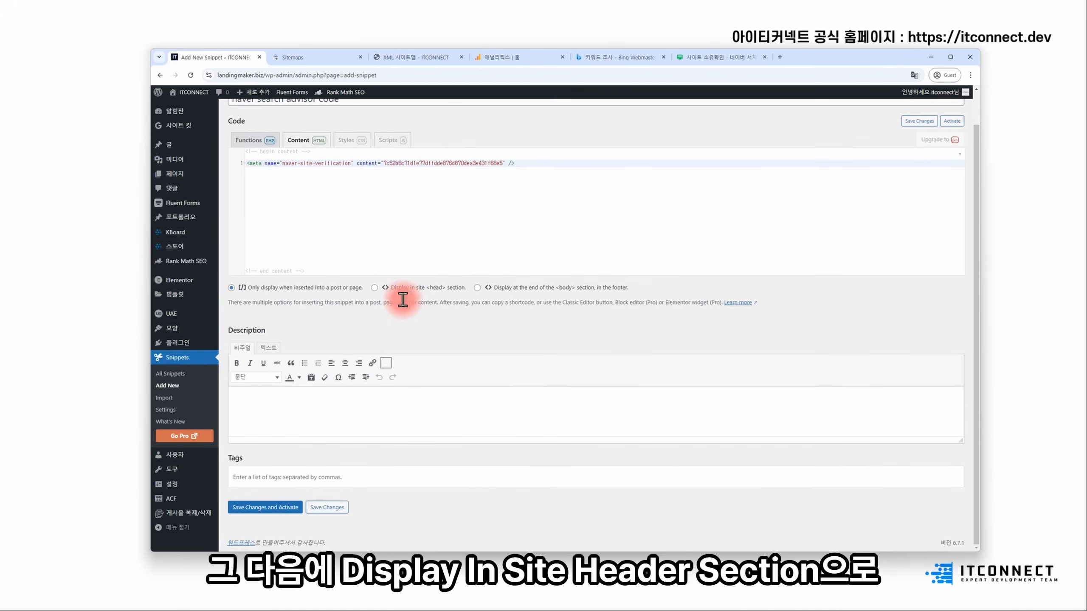
pyautogui.click(434, 288)
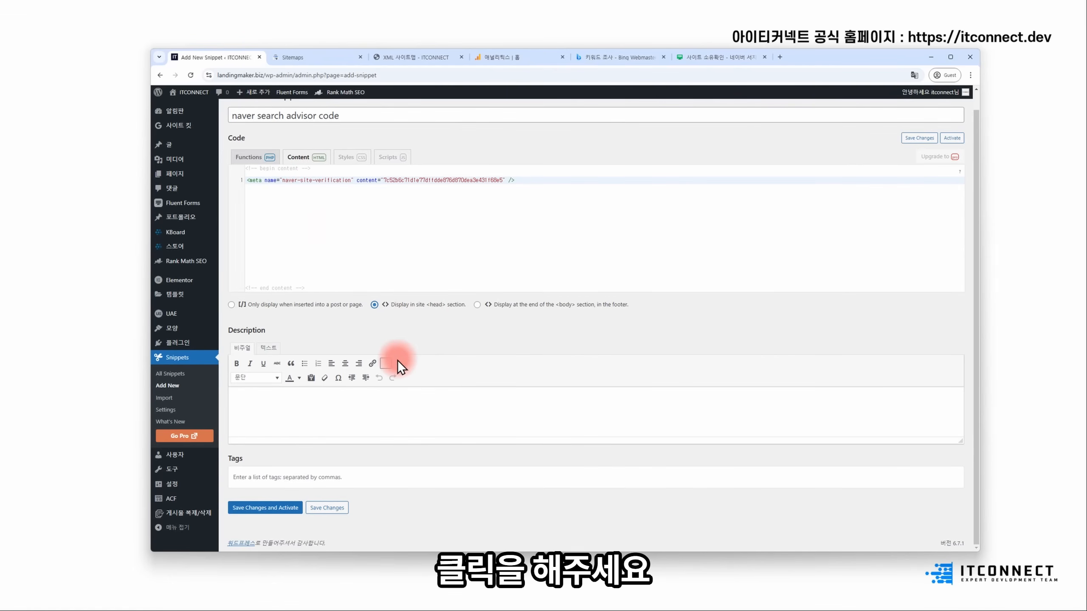
pyautogui.click(303, 511)
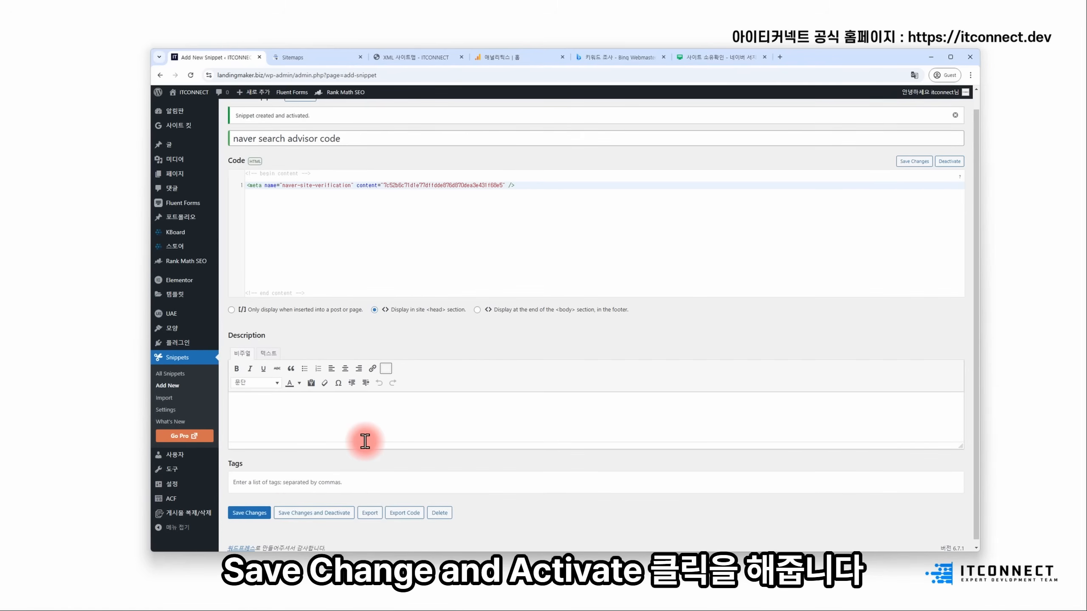
pyautogui.scroll(1, 364, 417)
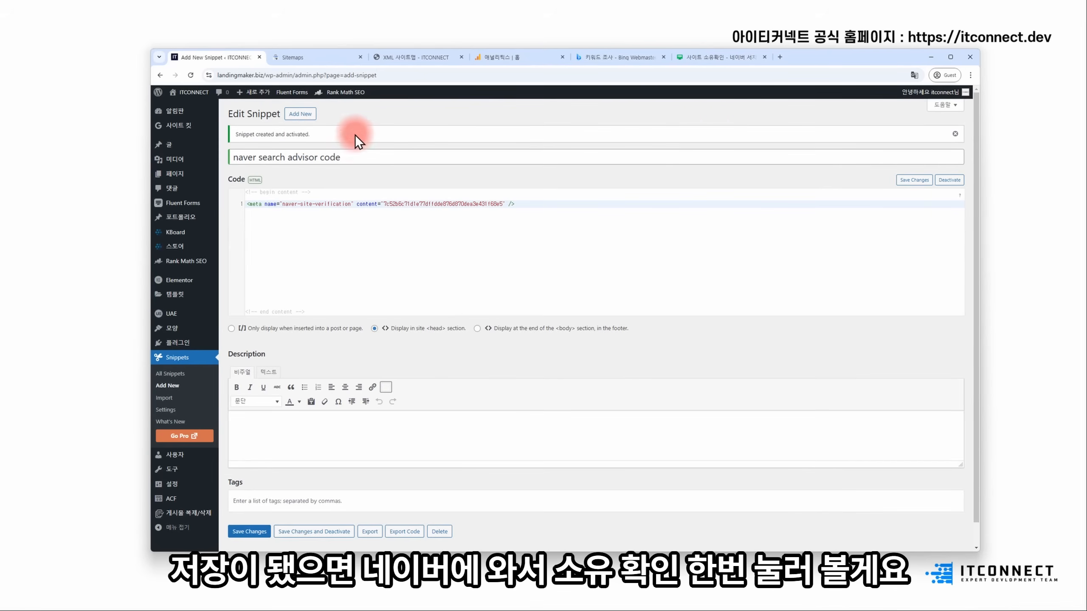
pyautogui.click(734, 62)
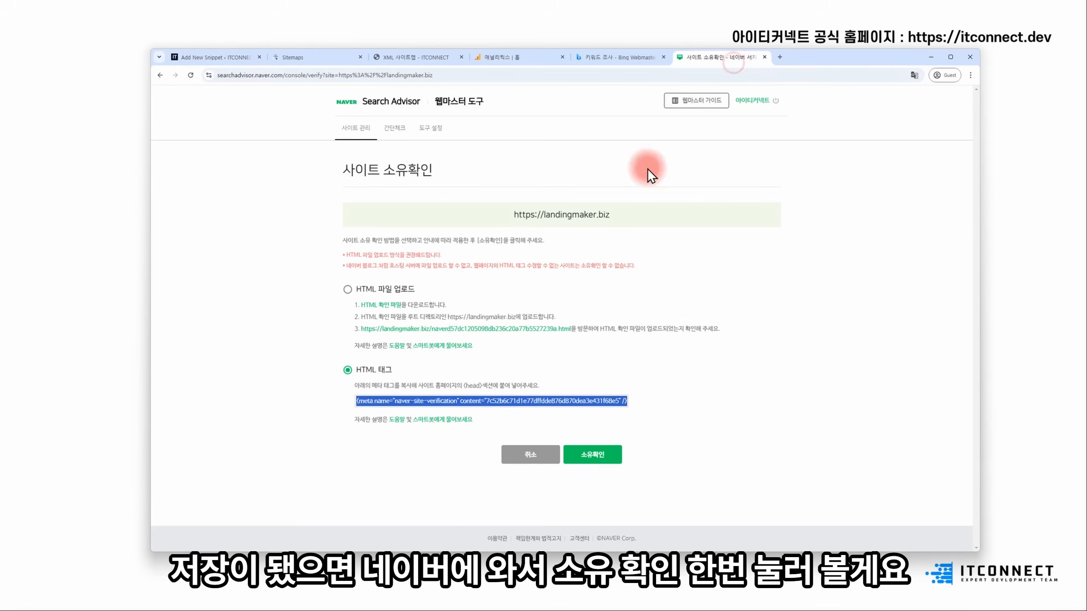
# - Confirm landingmaker.biz ownership by answering the captcha, then open the site's dashboard
pyautogui.click(582, 459)
pyautogui.click(600, 329)
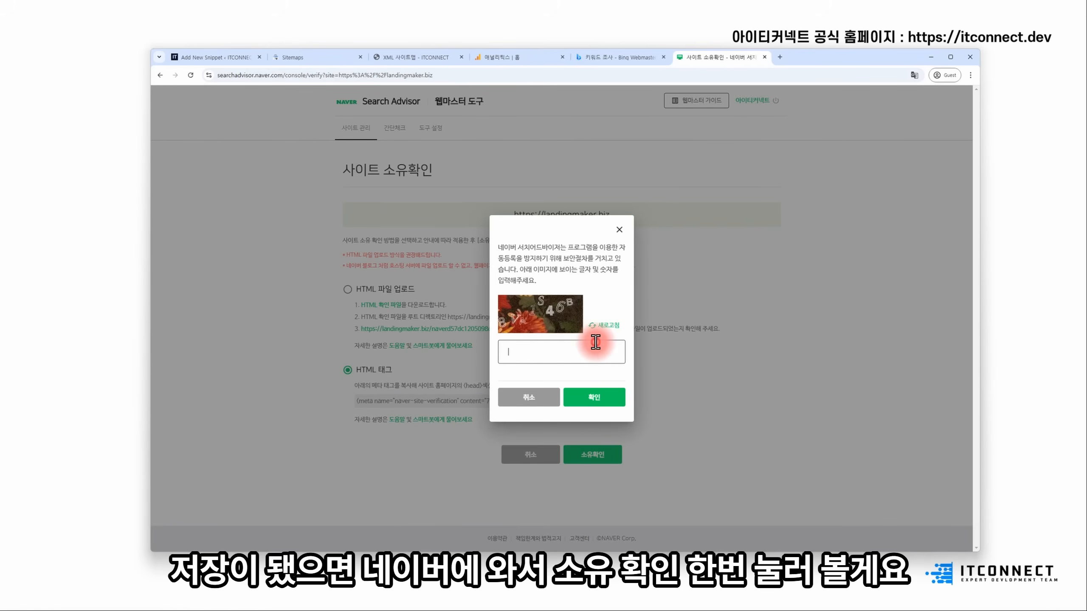
pyautogui.click(595, 343)
pyautogui.write('8')
pyautogui.press('capslock')
pyautogui.write('VA')
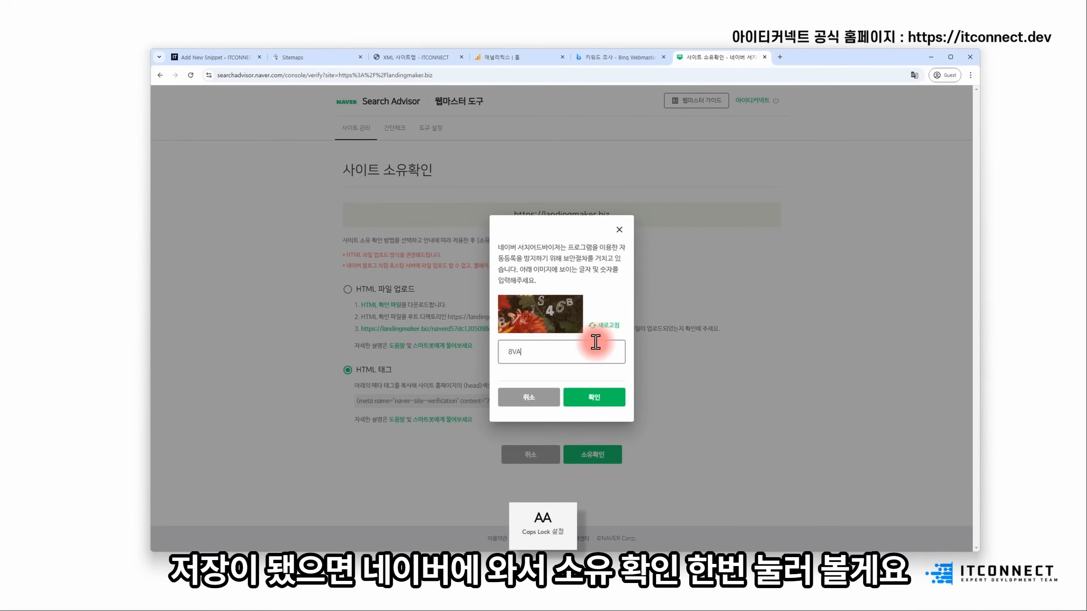
pyautogui.write('1S46B')
pyautogui.click(595, 397)
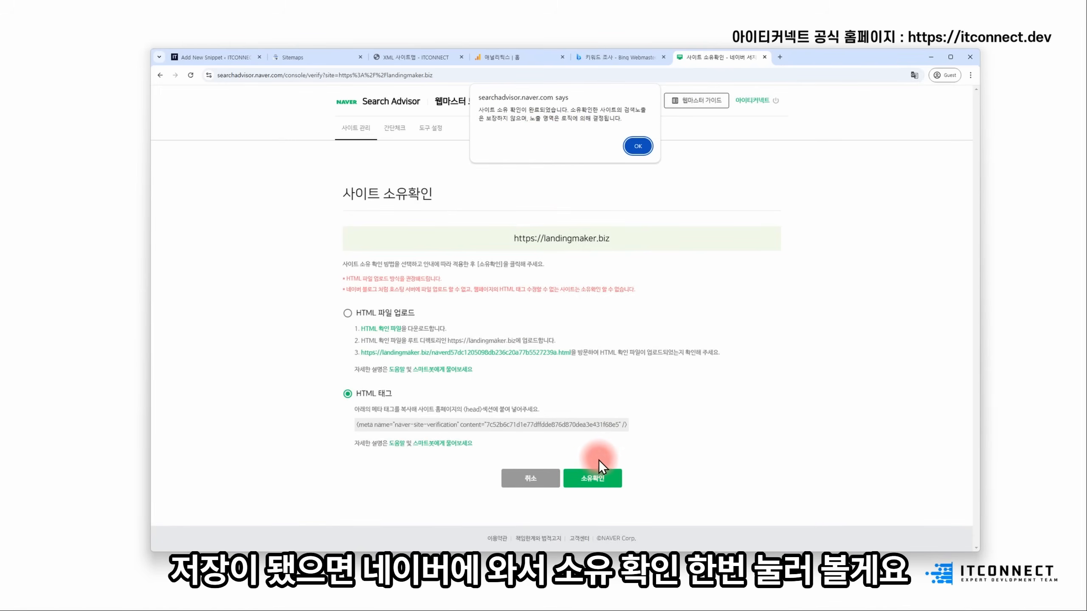
pyautogui.click(638, 144)
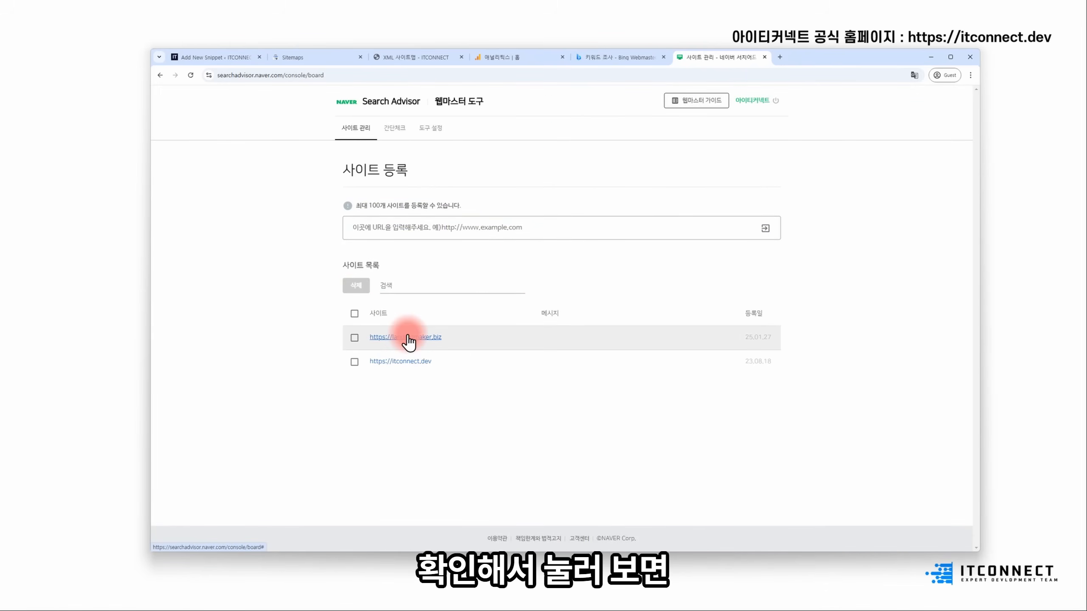
pyautogui.click(409, 339)
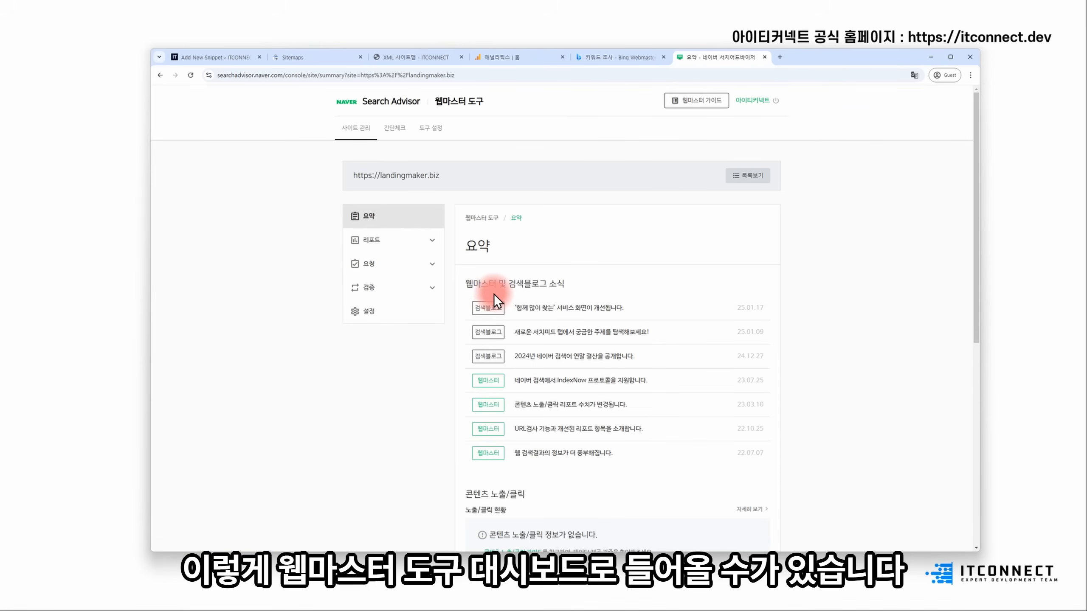
pyautogui.scroll(-4, 467, 360)
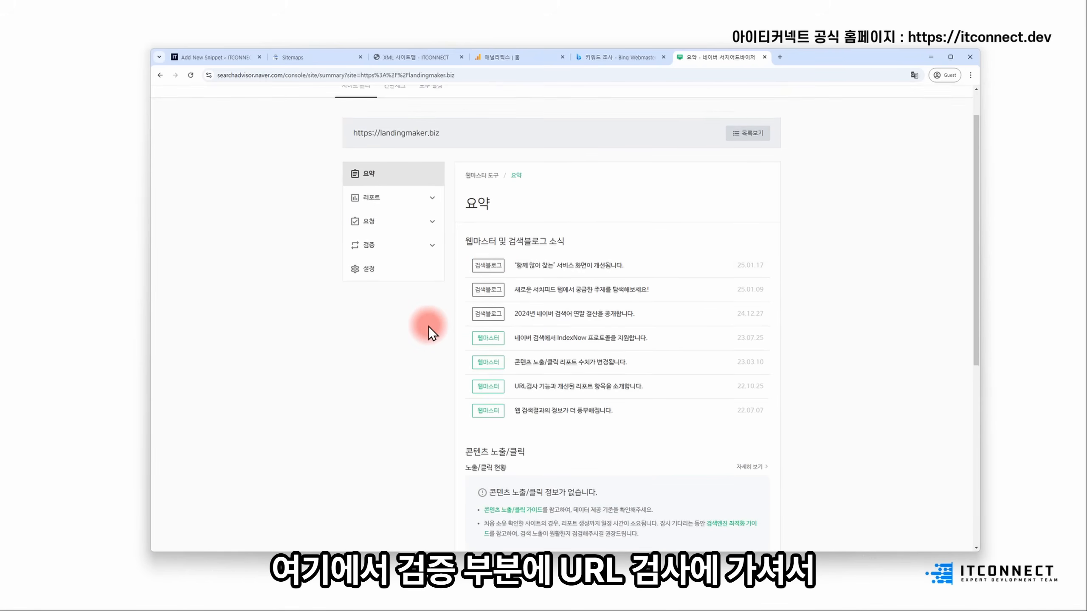
pyautogui.scroll(4, 426, 322)
pyautogui.click(382, 286)
pyautogui.click(369, 315)
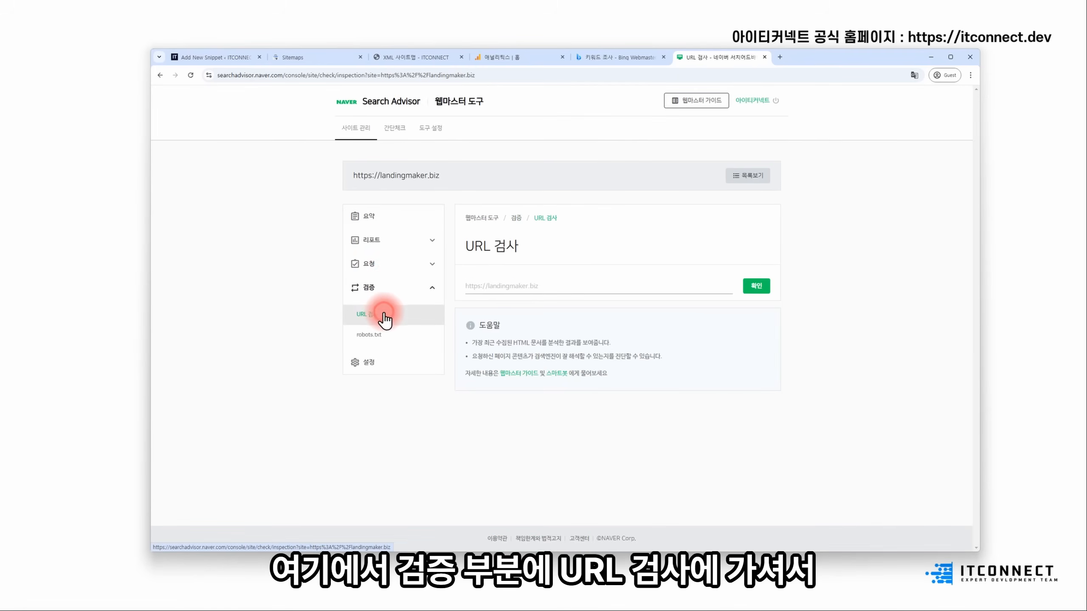
pyautogui.click(508, 286)
pyautogui.write('H')
pyautogui.press('BackSpace')
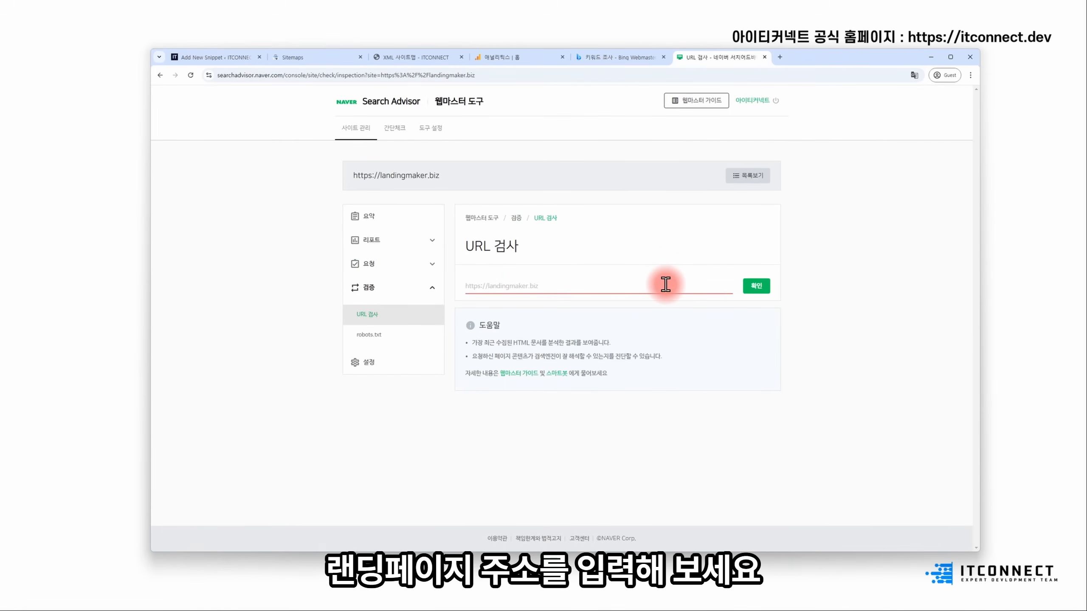
pyautogui.press('capslock')
pyautogui.write('https:')
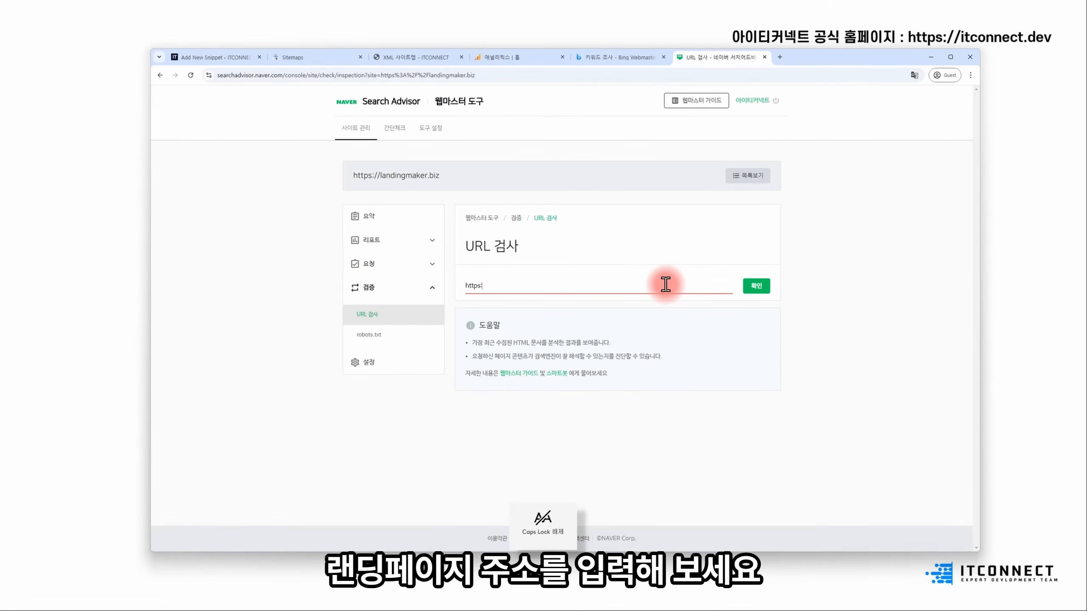
pyautogui.write('//landingmaker.biz')
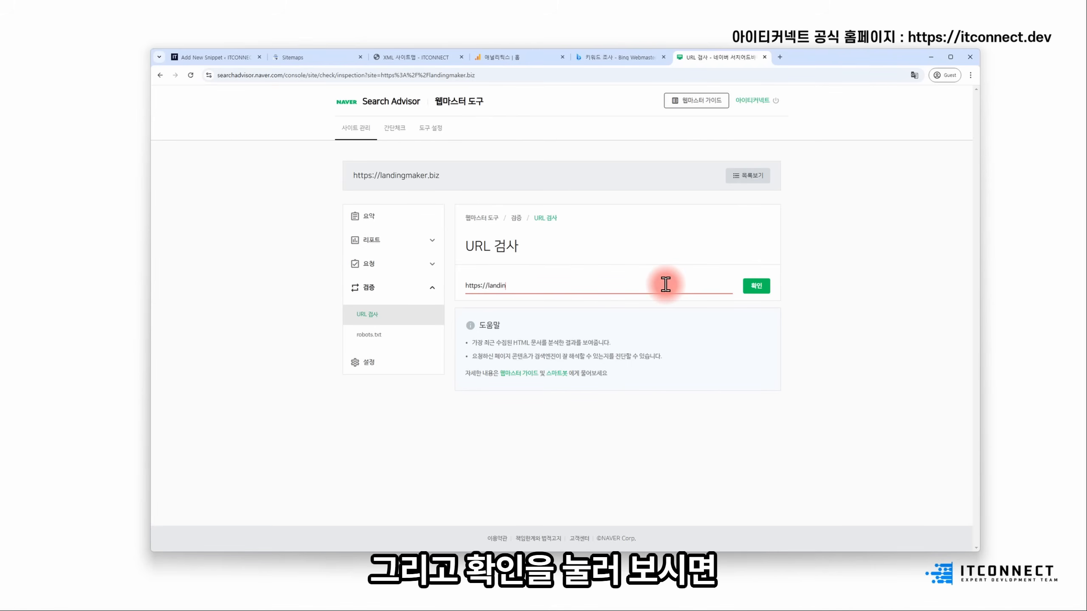
pyautogui.click(766, 286)
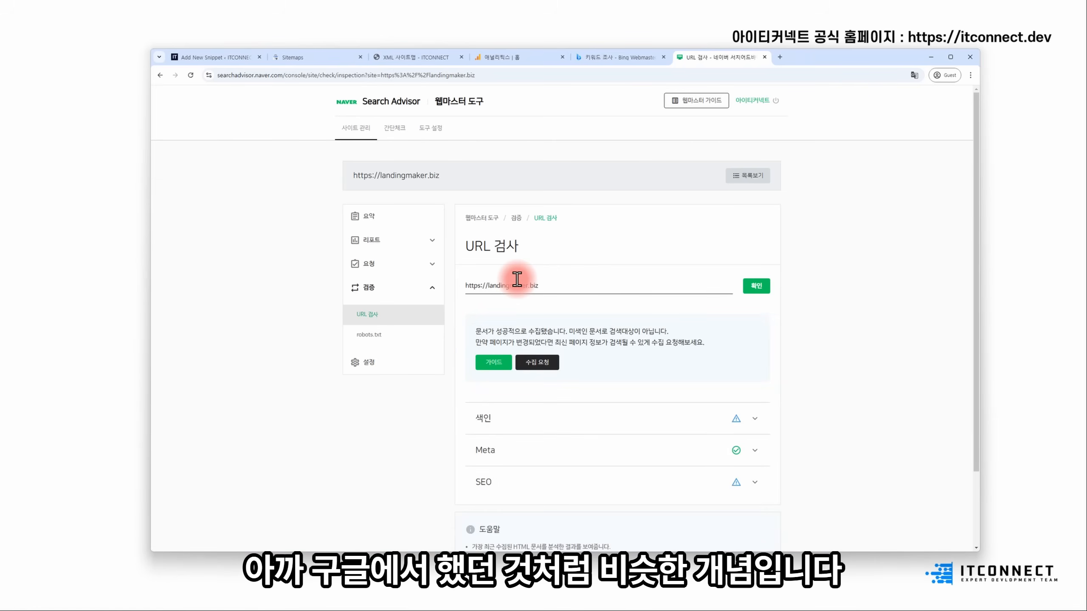
# - Review the collected-but-not-indexed result and go to this URL's crawl request form
pyautogui.moveTo(478, 327); pyautogui.dragTo(682, 327)
pyautogui.click(684, 328)
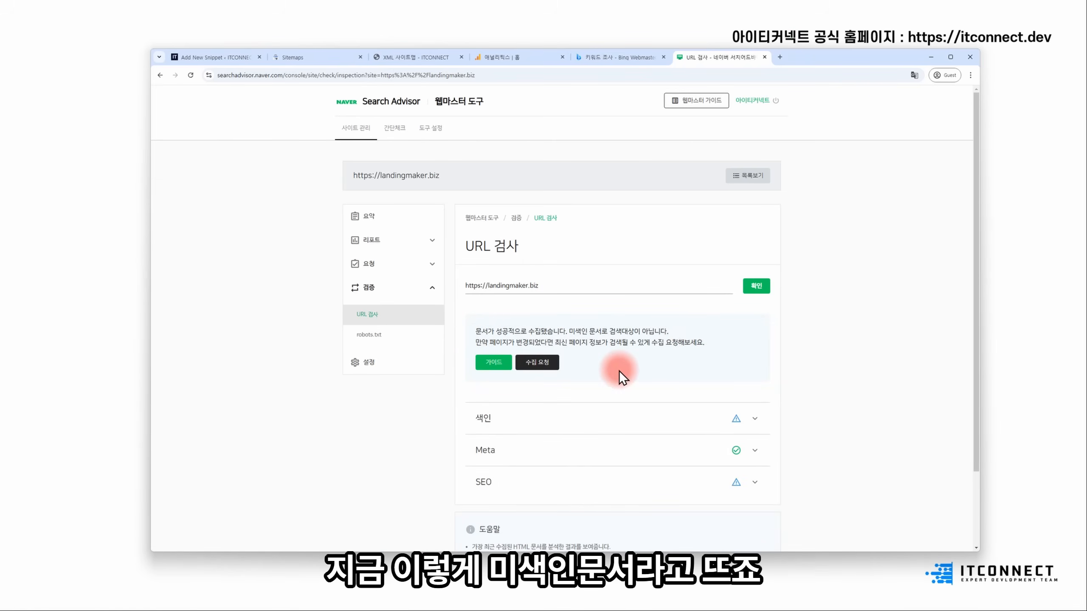
pyautogui.click(534, 365)
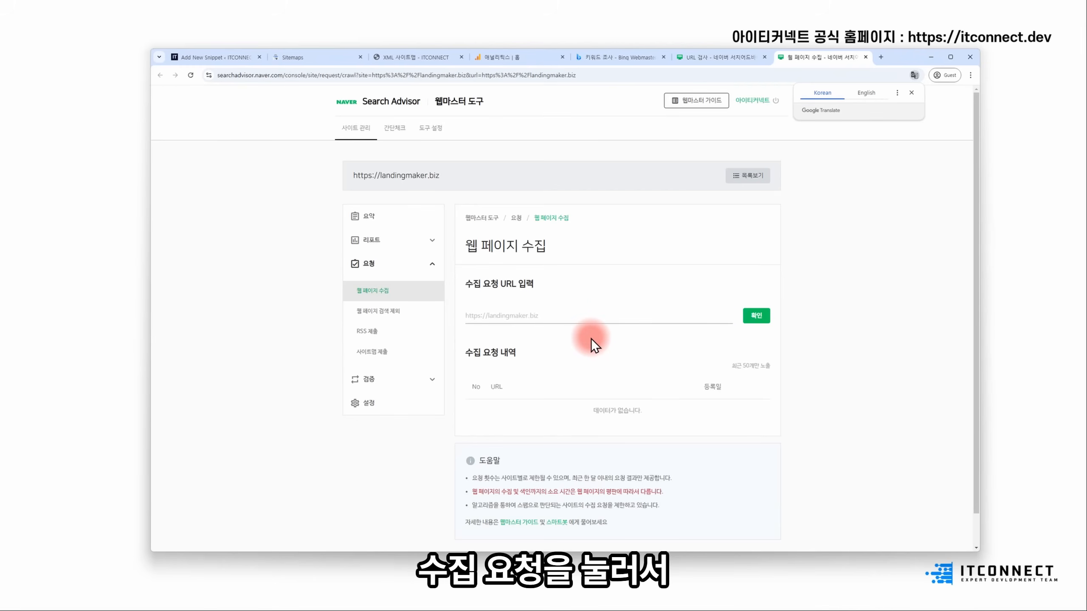
pyautogui.click(581, 316)
pyautogui.click(747, 323)
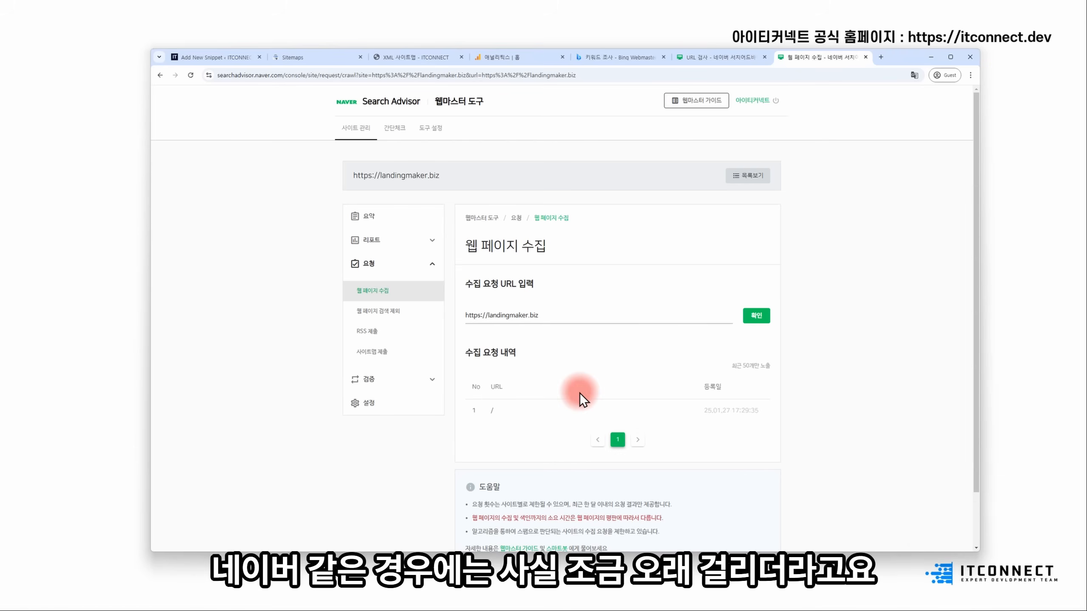
pyautogui.click(546, 311)
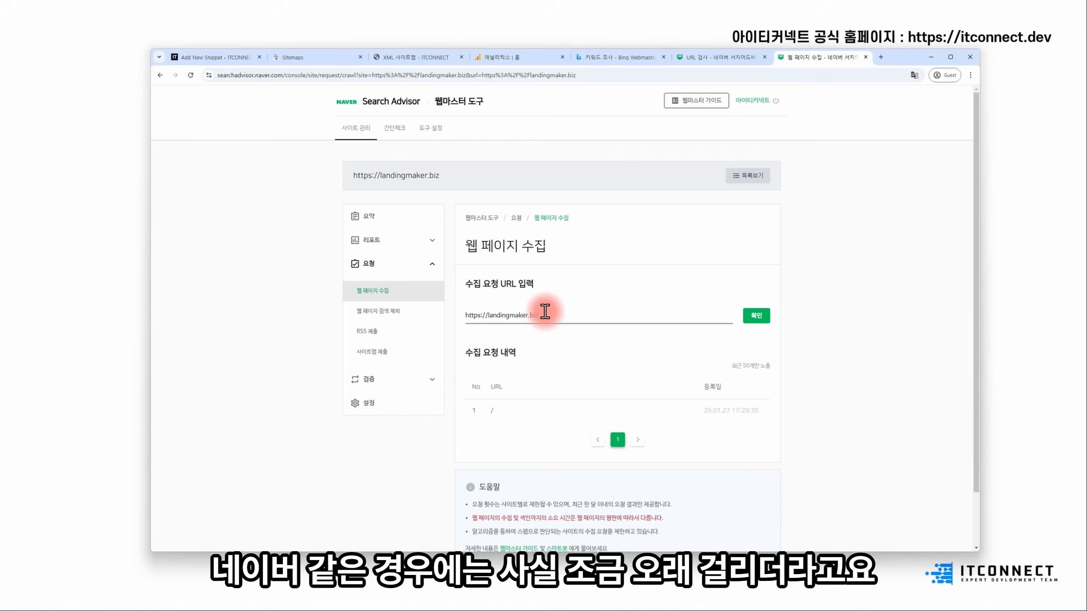
pyautogui.moveTo(544, 313); pyautogui.dragTo(413, 316)
pyautogui.hotkey('ctrl', 'c')
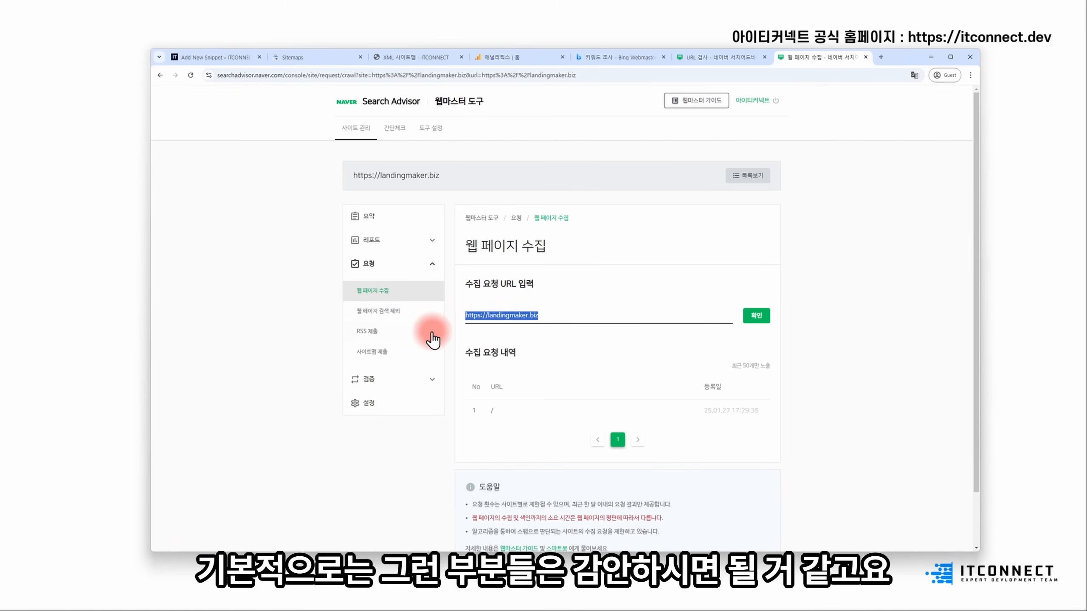
pyautogui.click(422, 352)
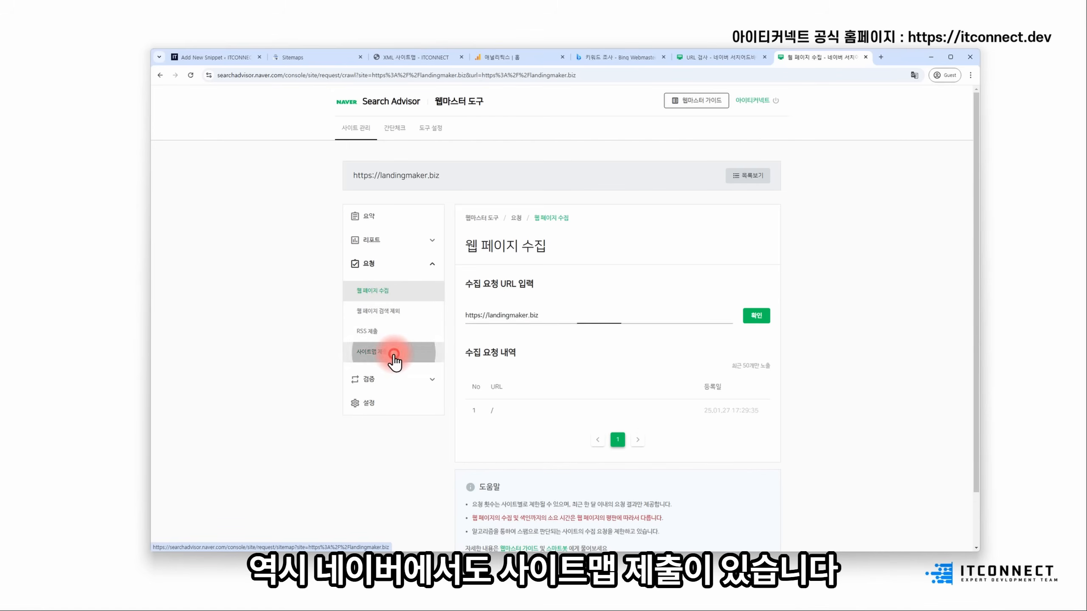
pyautogui.hotkey('ctrl', 'v')
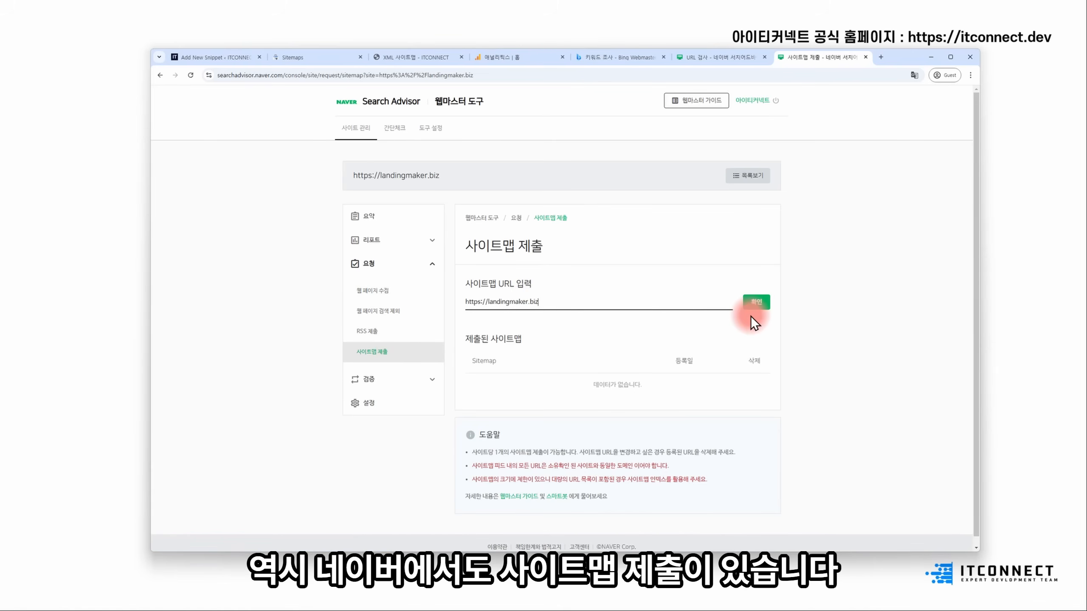
pyautogui.write('/sitema')
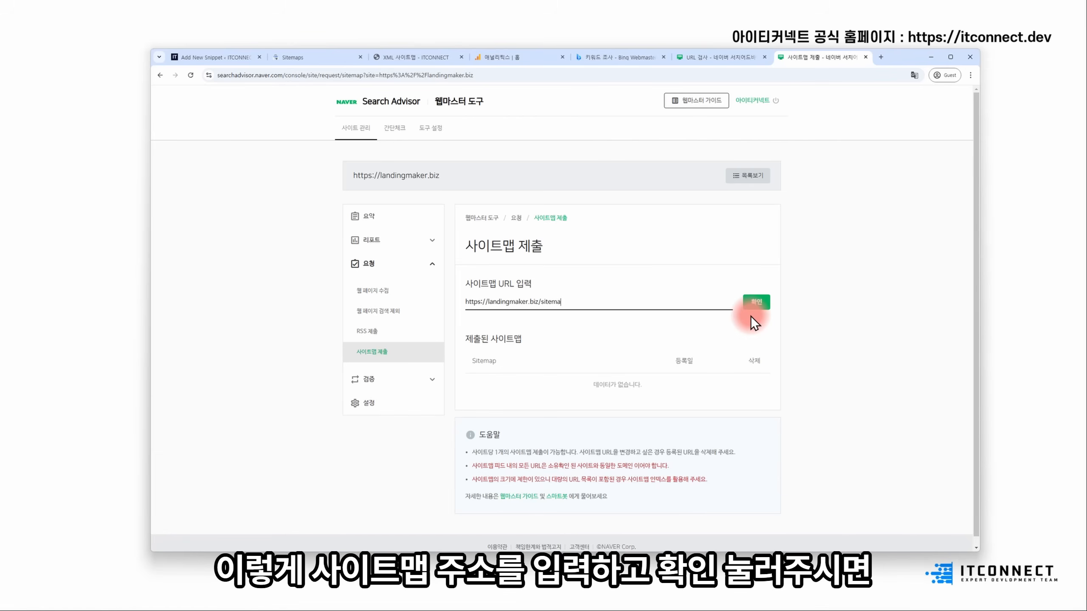
pyautogui.press('BackSpace')
pyautogui.press('BackSpace')
pyautogui.press('BackSpace')
pyautogui.press('BackSpace')
pyautogui.press('BackSpace')
pyautogui.write('sitemap_index.xml')
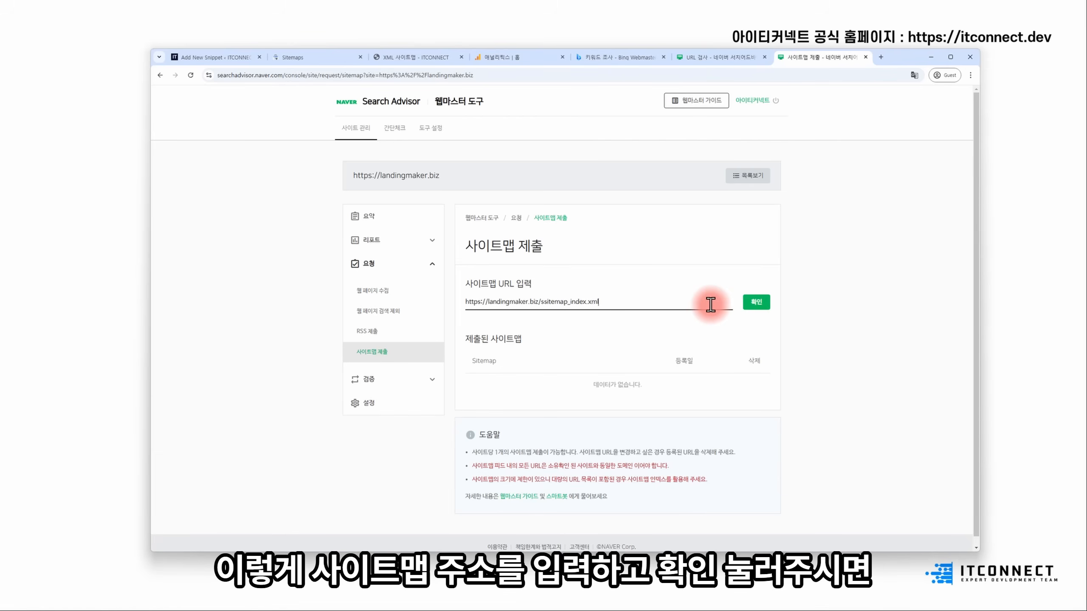
pyautogui.press('BackSpace')
pyautogui.click(754, 303)
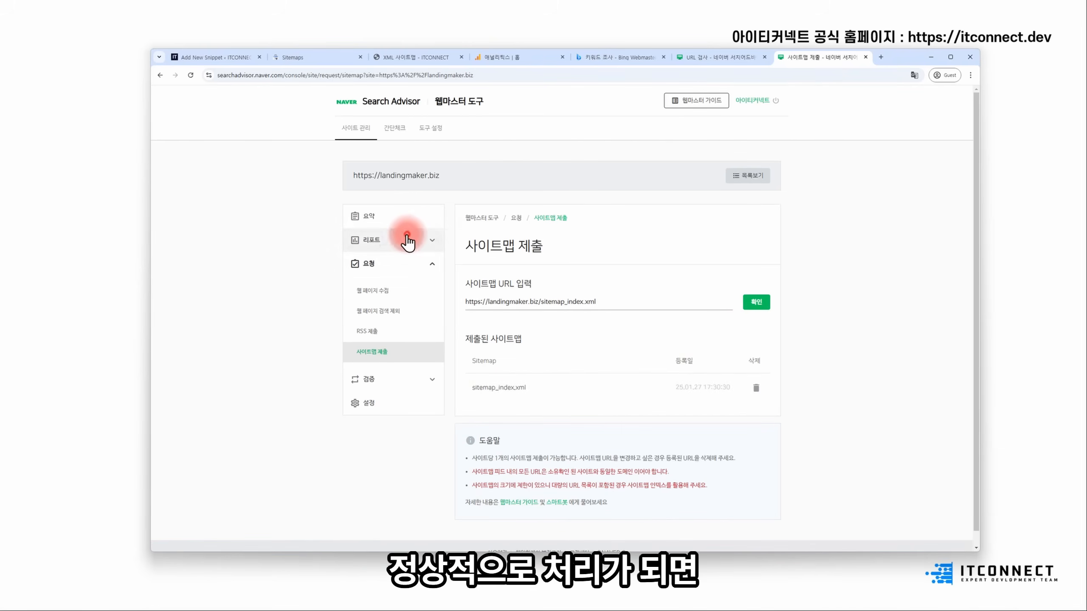
pyautogui.click(412, 219)
# - Check the landingmaker.biz site diagnosis report under Reports (no data yet), then return to the Bing tab
pyautogui.click(392, 241)
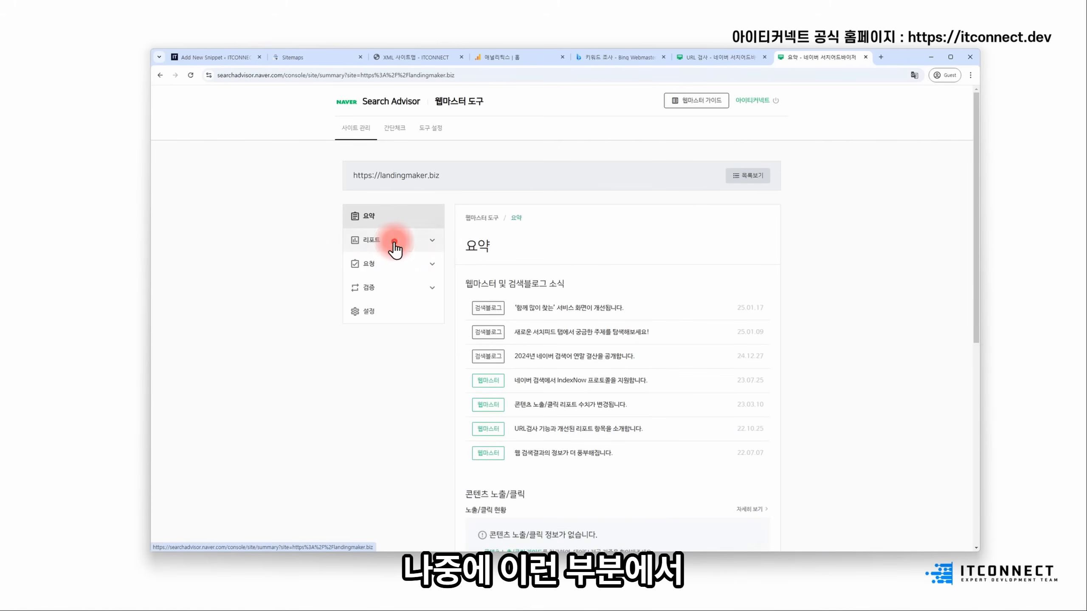
pyautogui.click(411, 270)
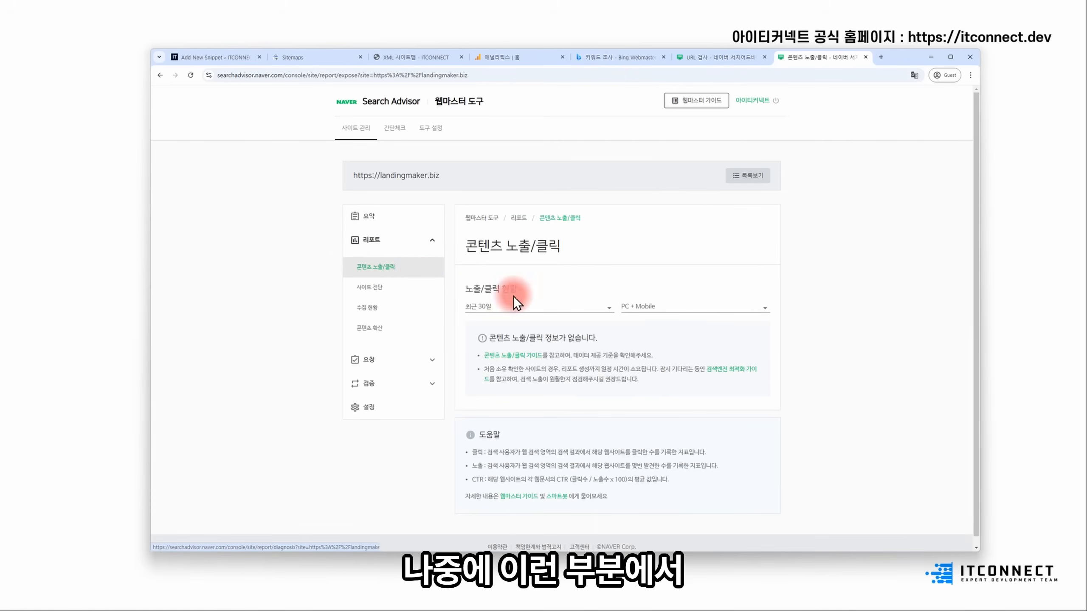
pyautogui.click(412, 288)
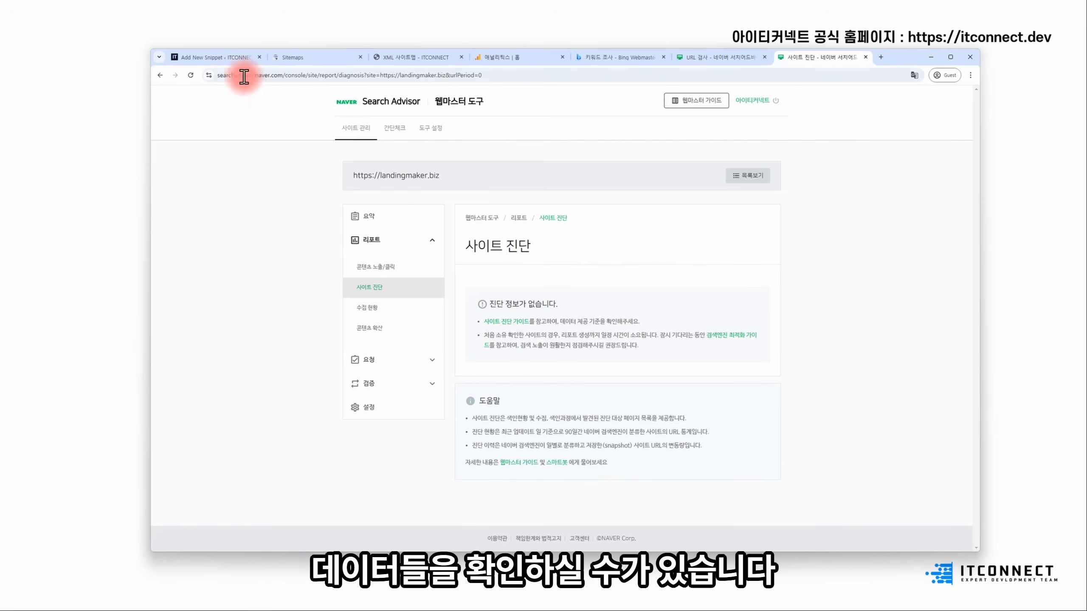
pyautogui.moveTo(233, 57)
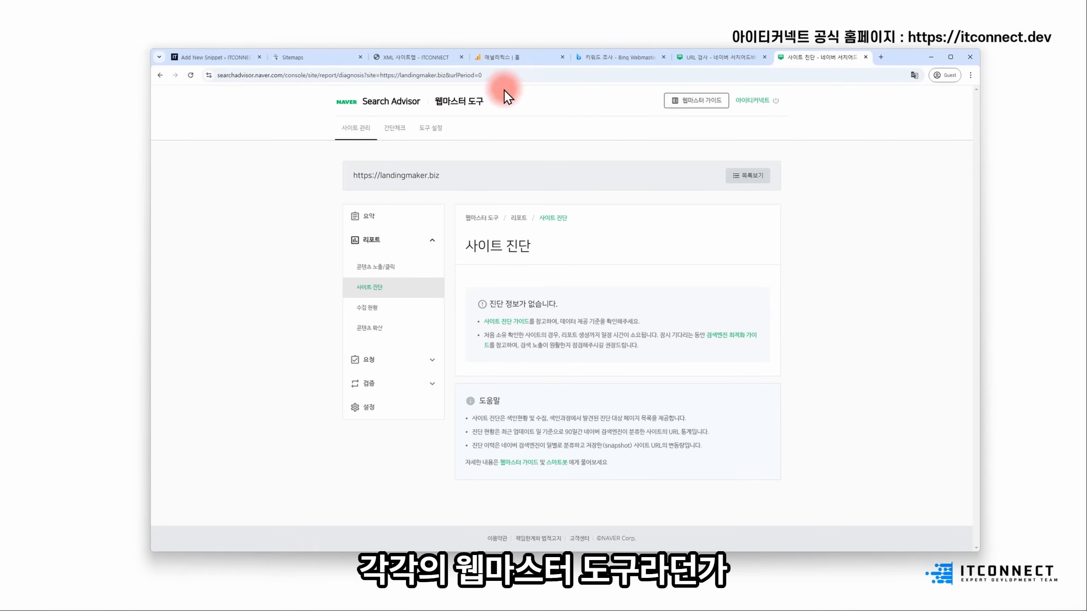
pyautogui.click(644, 60)
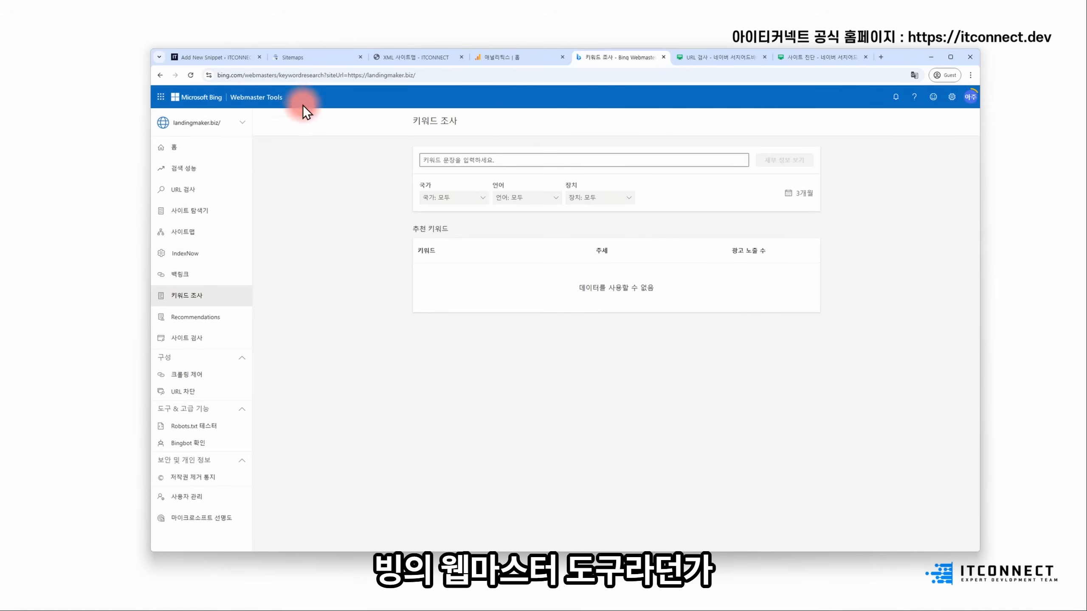
# - Move the Bing and Search Console Sitemaps tabs beside URL 검사, then start a new blank tab
pyautogui.moveTo(630, 61); pyautogui.dragTo(728, 63)
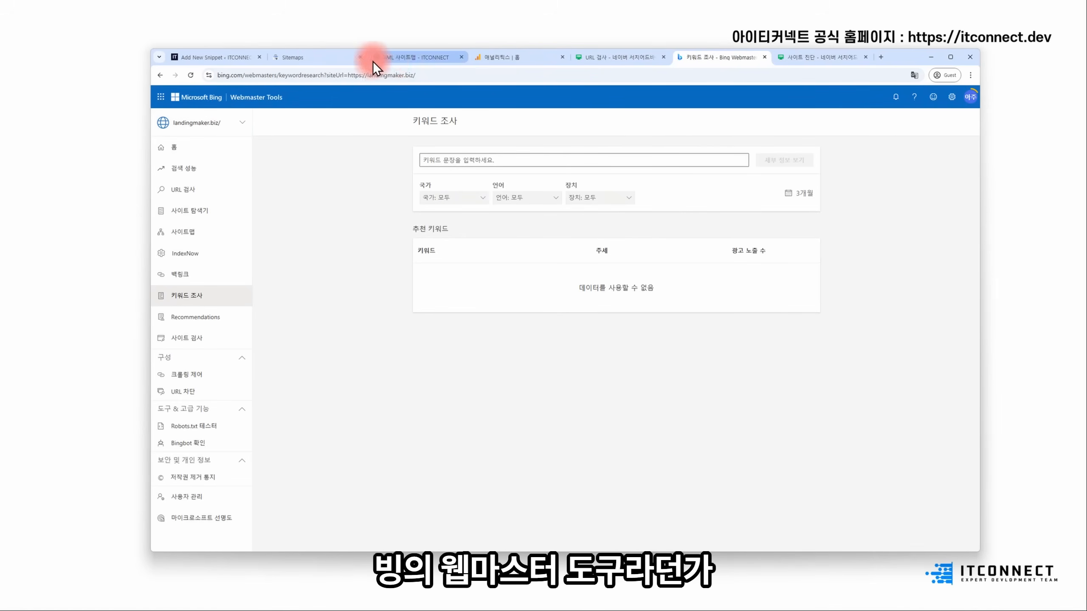
pyautogui.moveTo(321, 64); pyautogui.dragTo(619, 60)
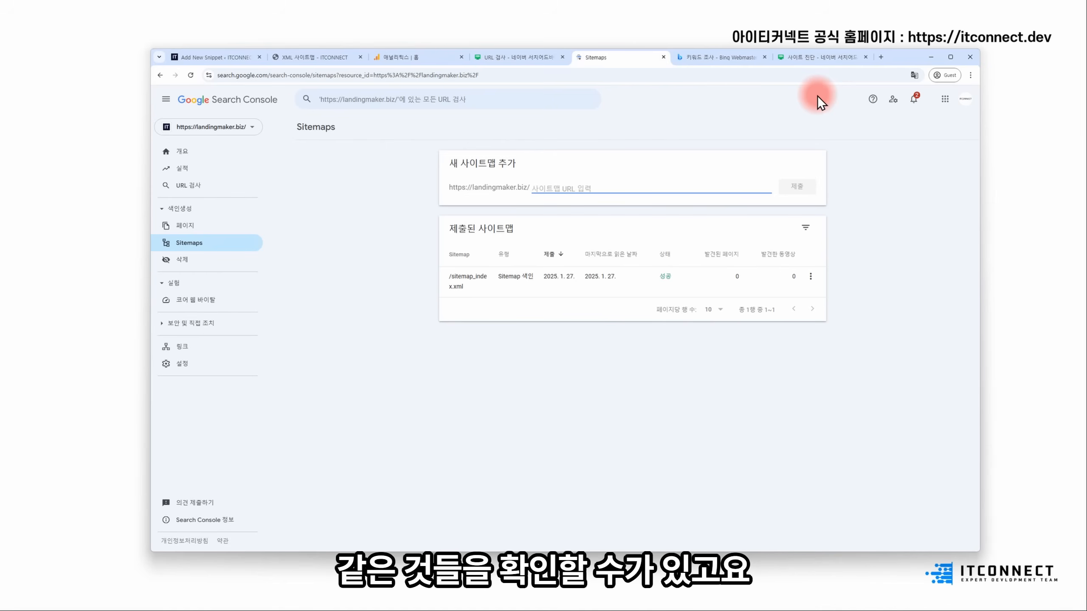
pyautogui.click(884, 59)
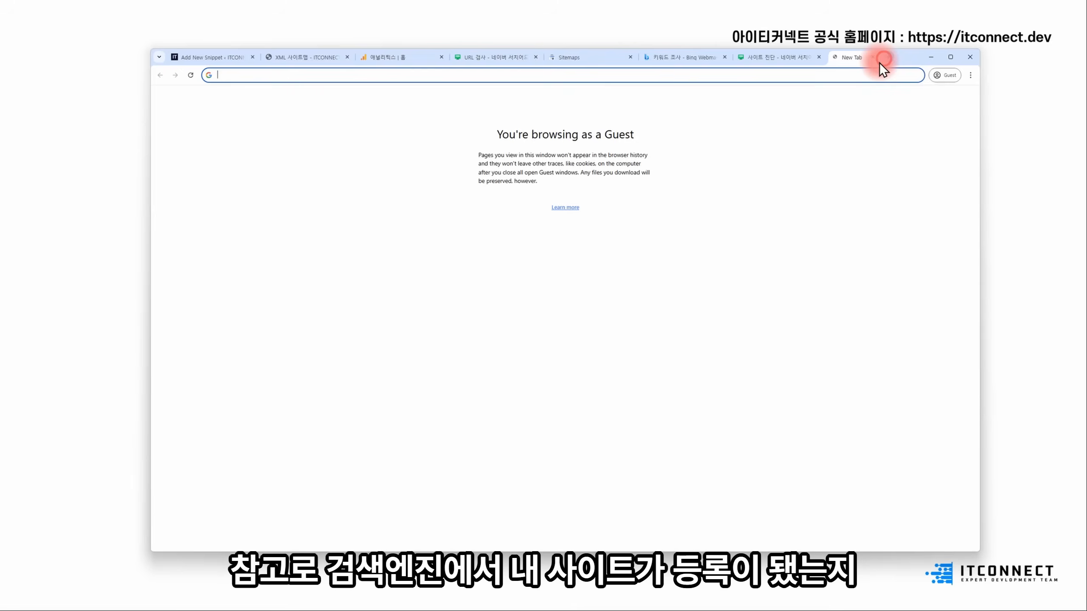
pyautogui.write('site')
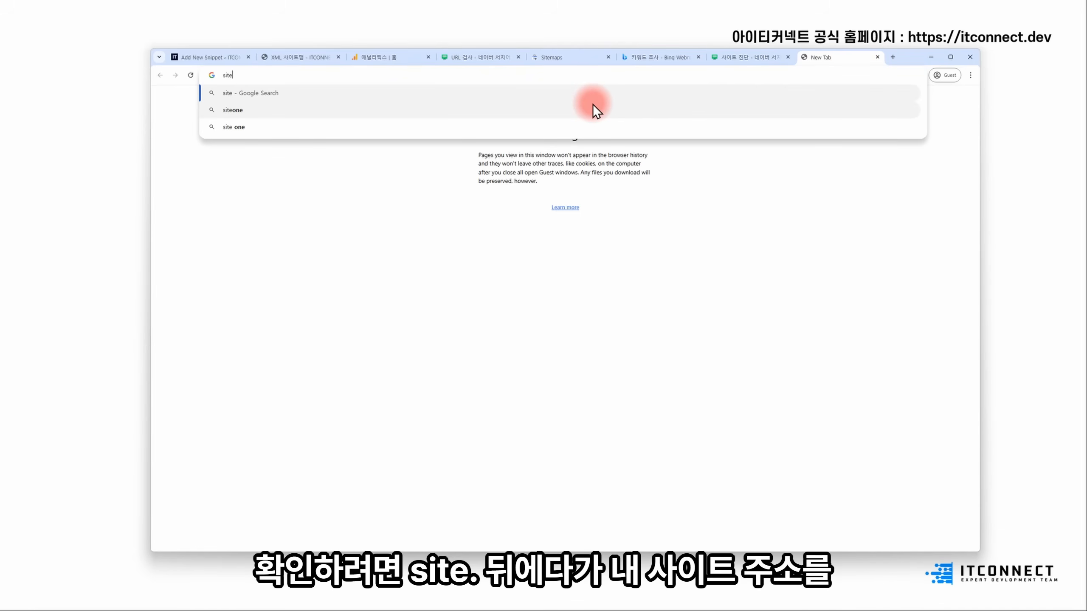
pyautogui.write(':ht')
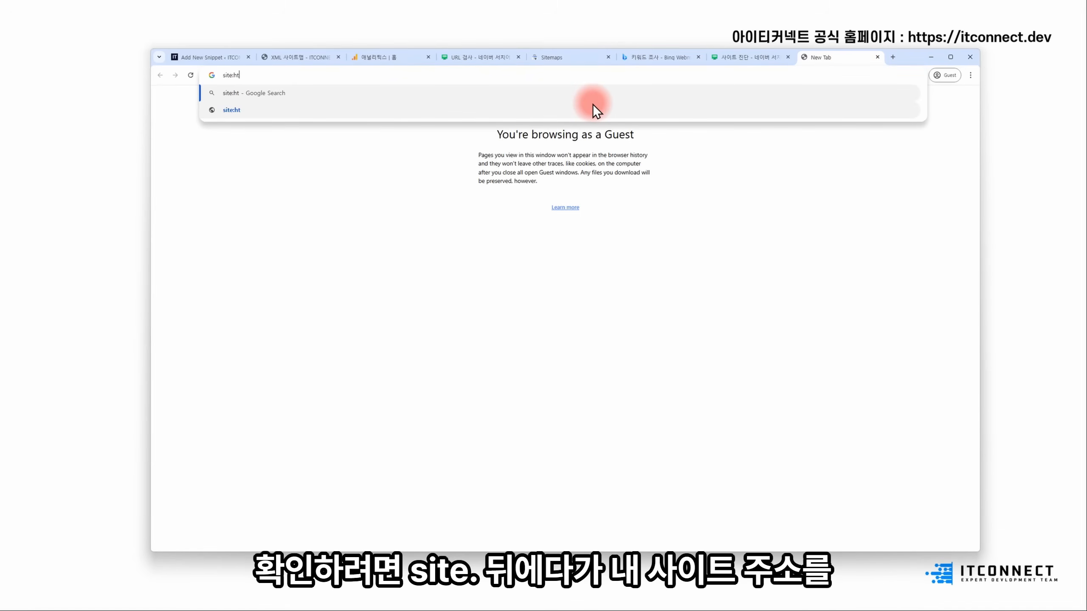
pyautogui.write('tps://iandingmaker.biz')
pyautogui.hotkey('ctrl', 'a')
pyautogui.hotkey('ctrl', 'c')
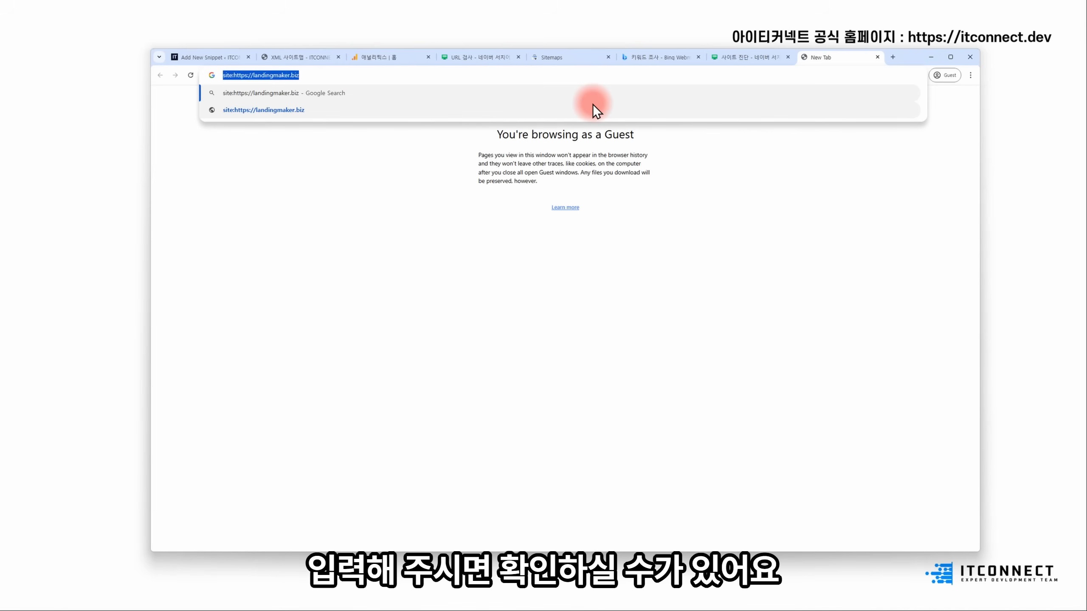
pyautogui.press('Return')
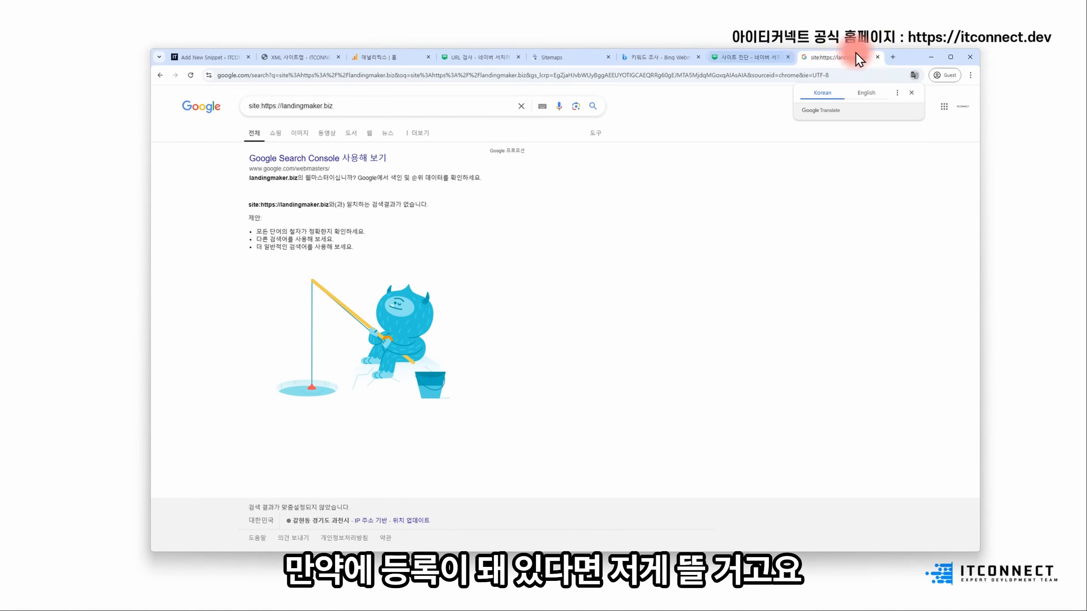
# - Run the same site: query on naver.com, then select the domain in the Google search query
pyautogui.click(892, 57)
pyautogui.write('naver.com')
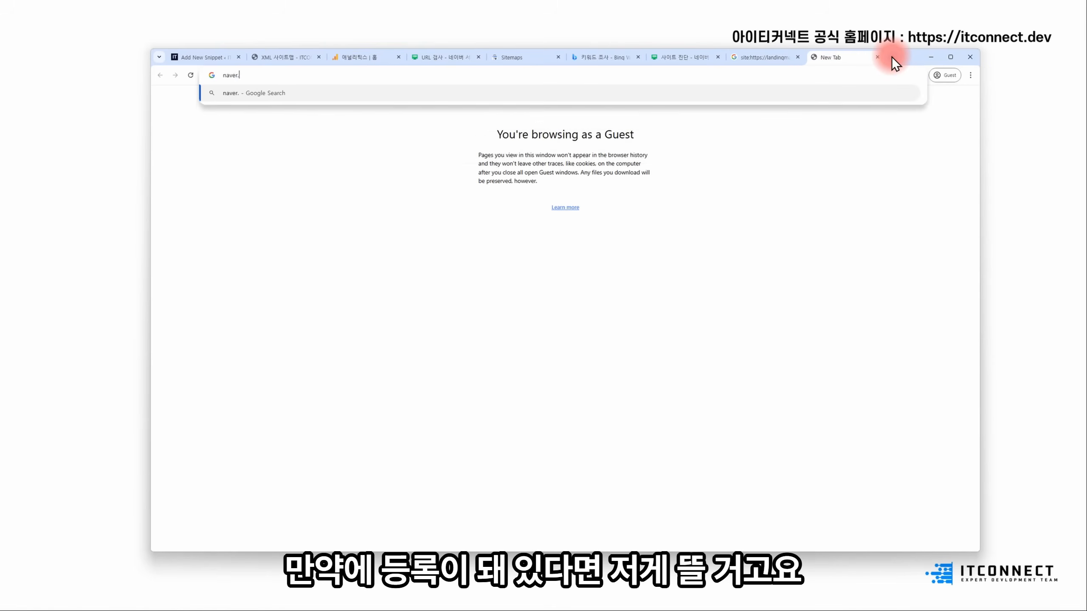
pyautogui.press('Return')
pyautogui.click(569, 119)
pyautogui.hotkey('ctrl', 'v')
pyautogui.press('Return')
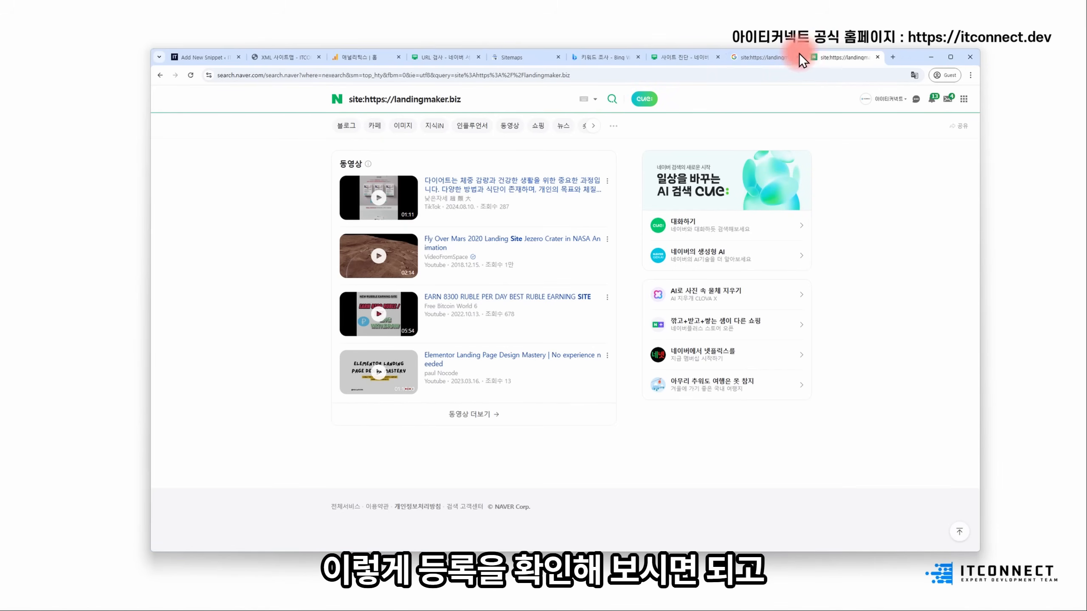
pyautogui.click(773, 57)
pyautogui.moveTo(280, 105); pyautogui.dragTo(449, 102)
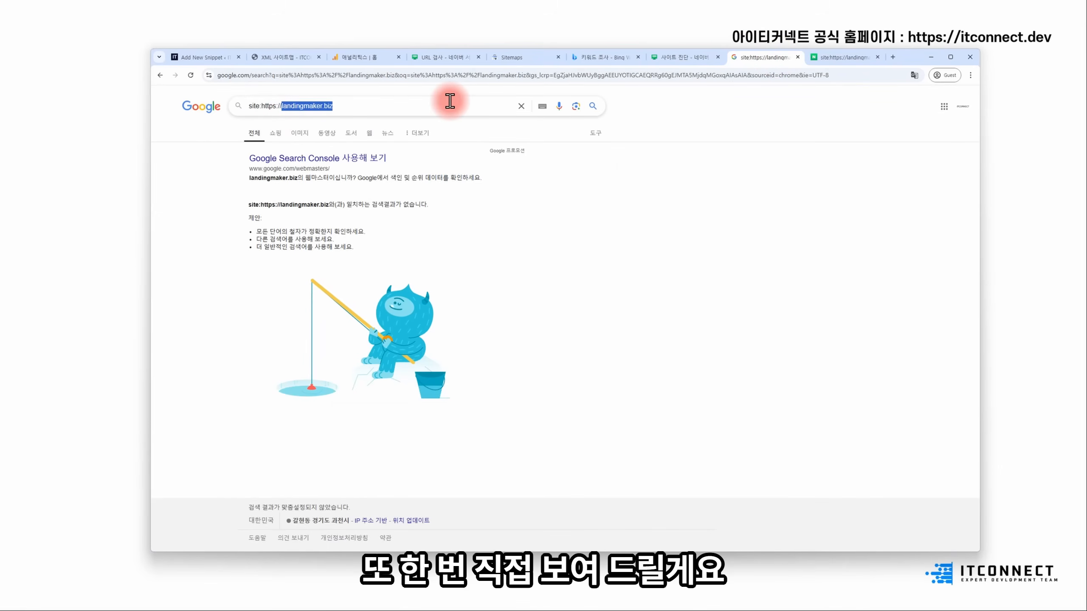
pyautogui.write('it')
pyautogui.write('conne')
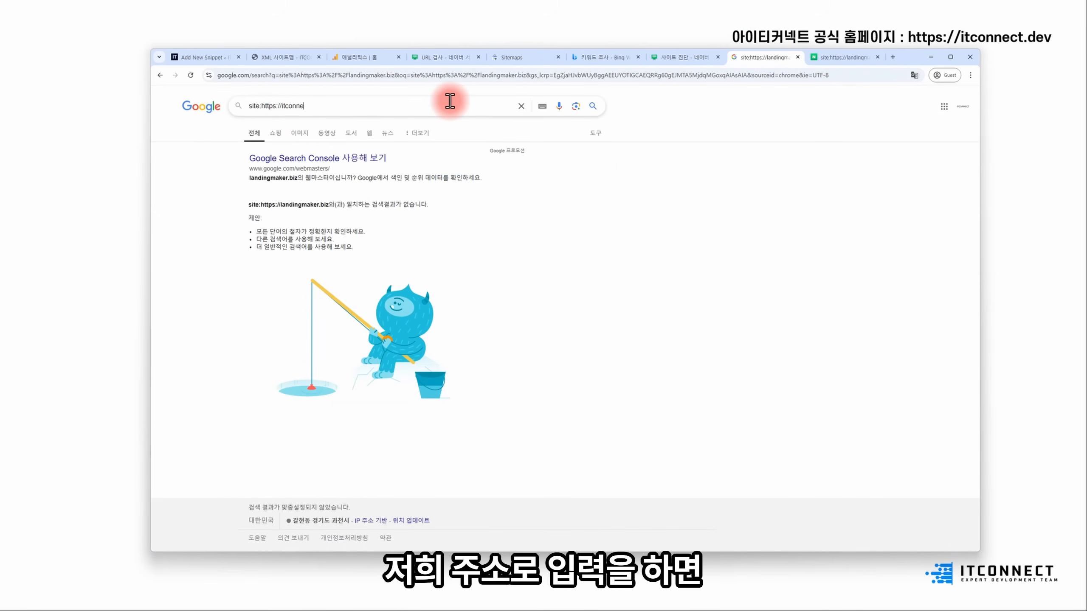
pyautogui.write('ct.dev')
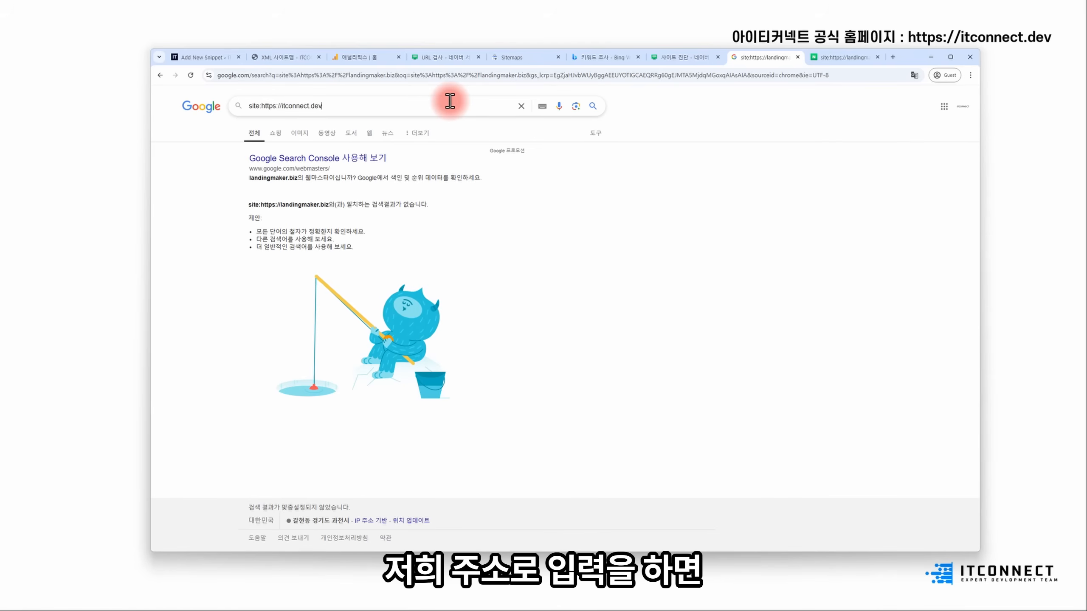
pyautogui.press('Return')
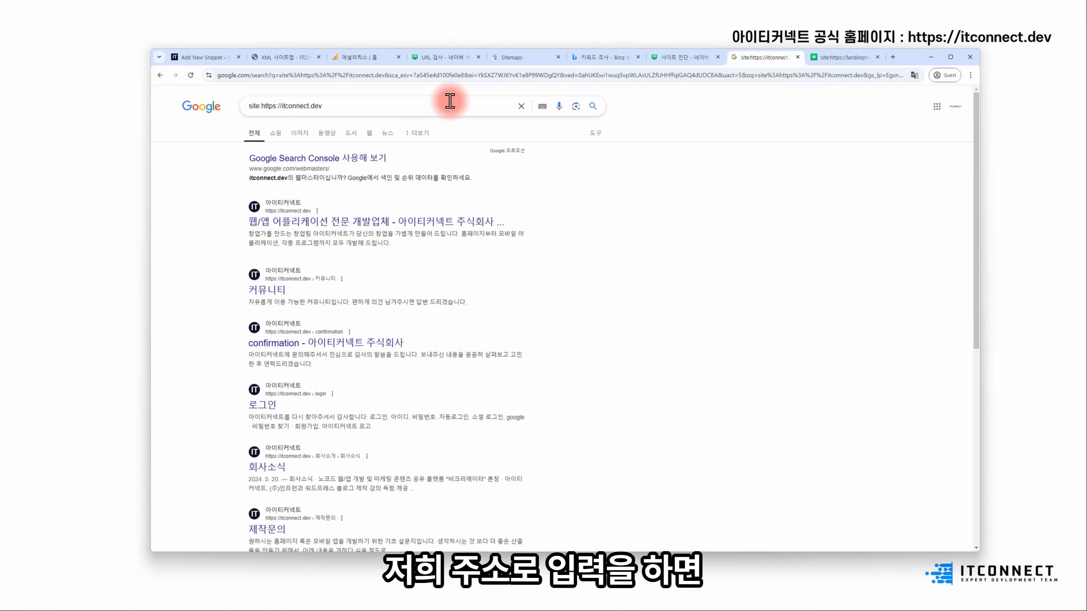
pyautogui.click(334, 100)
pyautogui.moveTo(334, 100); pyautogui.dragTo(262, 104)
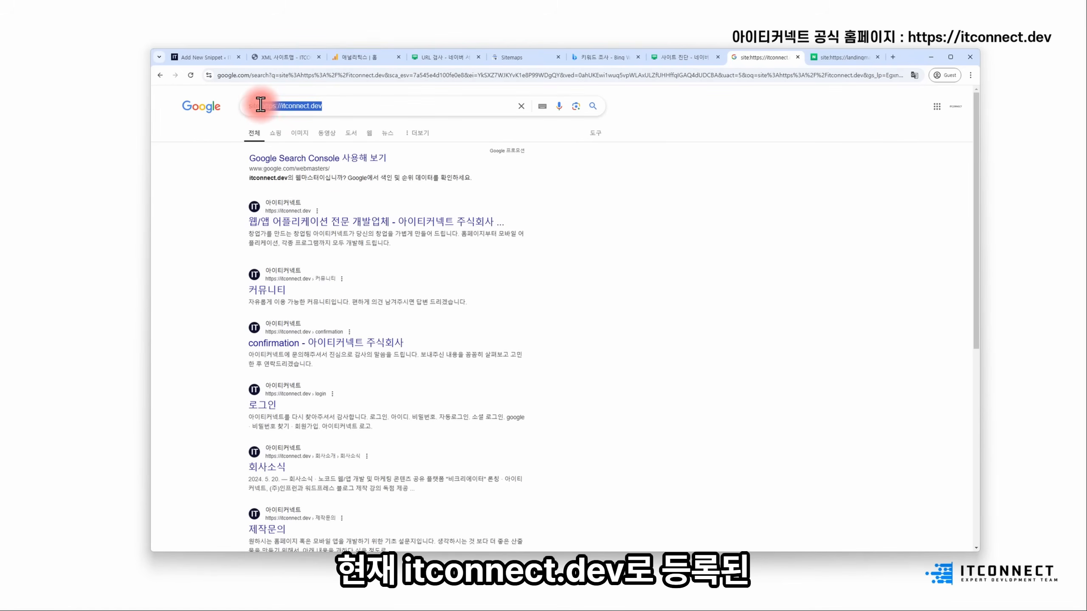
# - Page through the itconnect.dev results to pages 2, 3 and 4
pyautogui.scroll(-8, 528, 295)
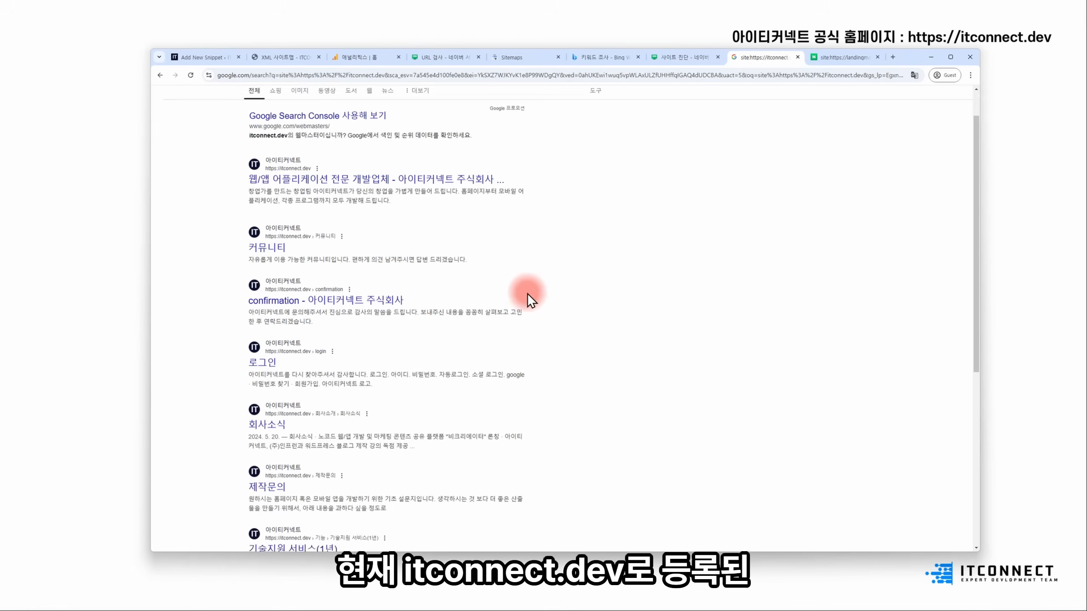
pyautogui.click(358, 479)
pyautogui.scroll(-8, 395, 468)
pyautogui.click(375, 479)
pyautogui.scroll(-8, 380, 482)
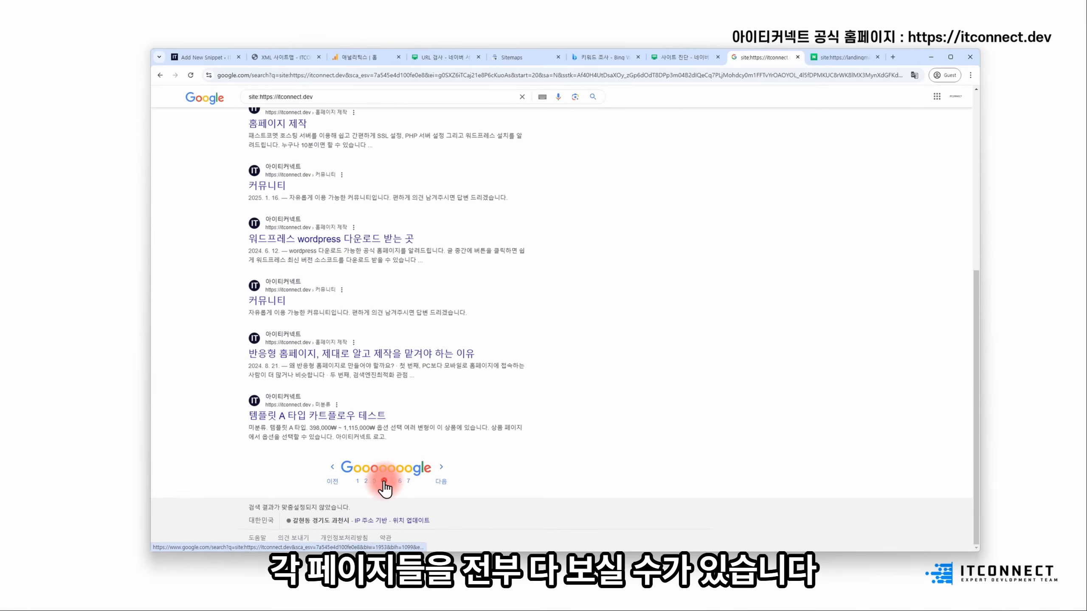
pyautogui.click(385, 481)
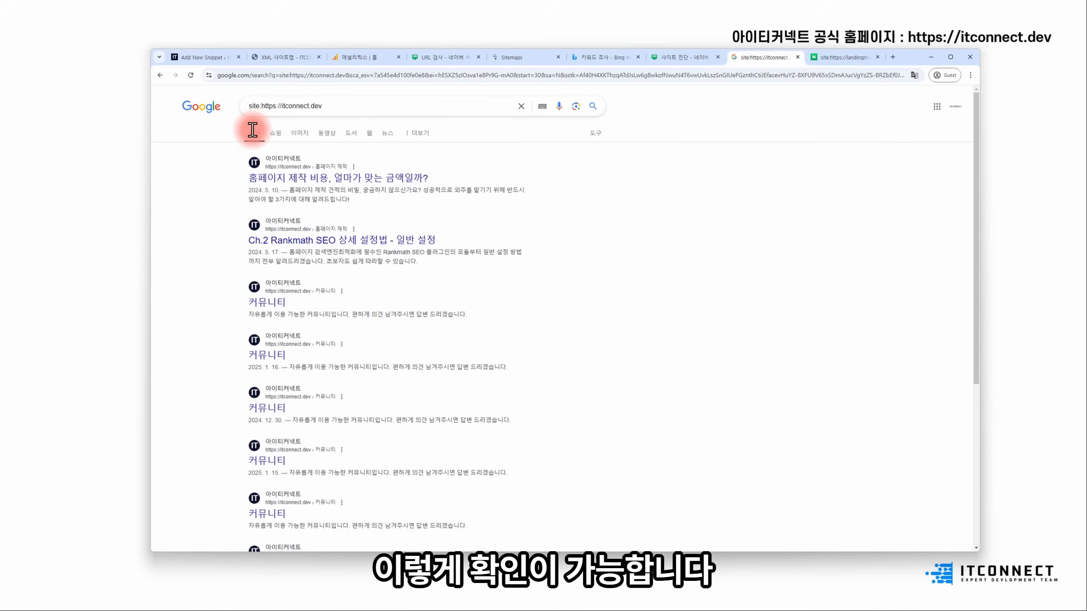